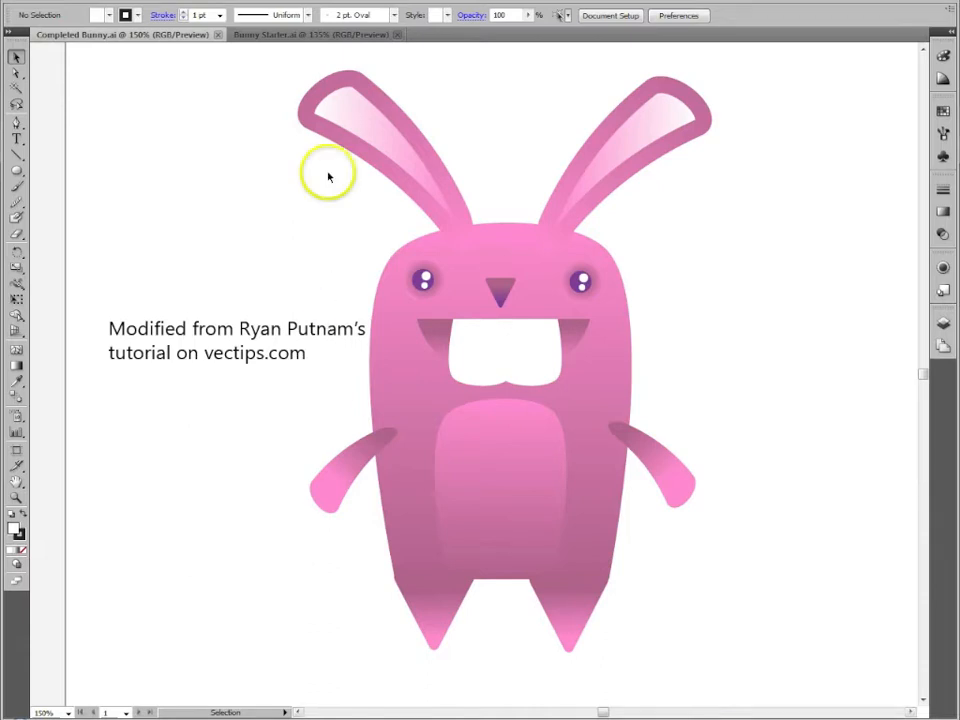
In Bunny Starter.ai, move the eye, pill and tooth shapes toward the artboard's right edge and shift the tall rectangle slightly right.
{"action": "left_click", "coordinate": [321, 36]}
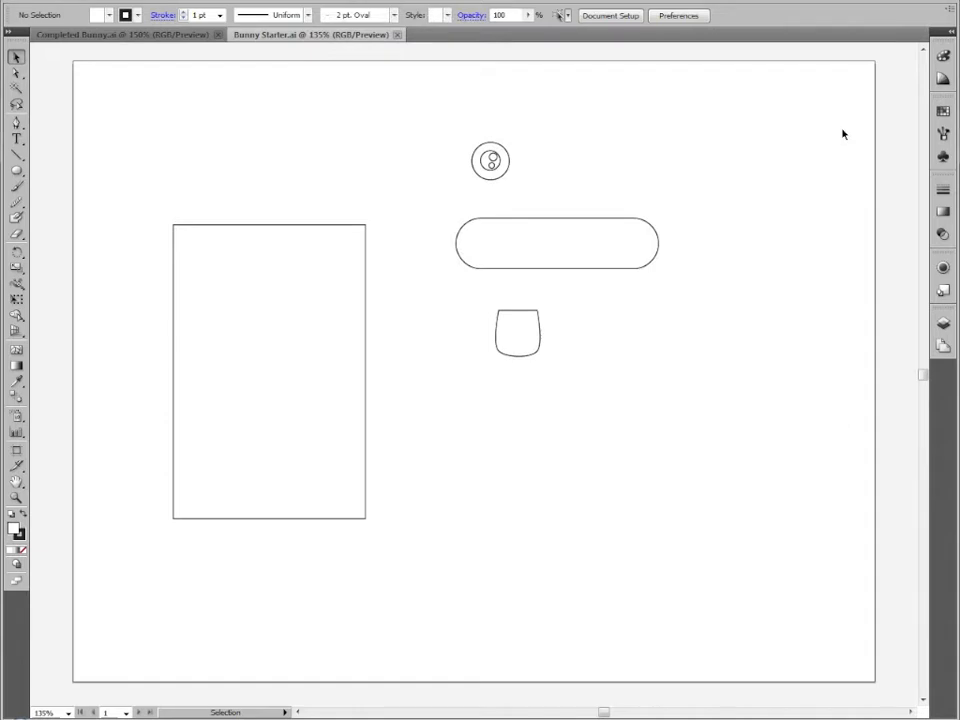
{"action": "left_click_drag", "start_coordinate": [435, 107], "coordinate": [589, 373]}
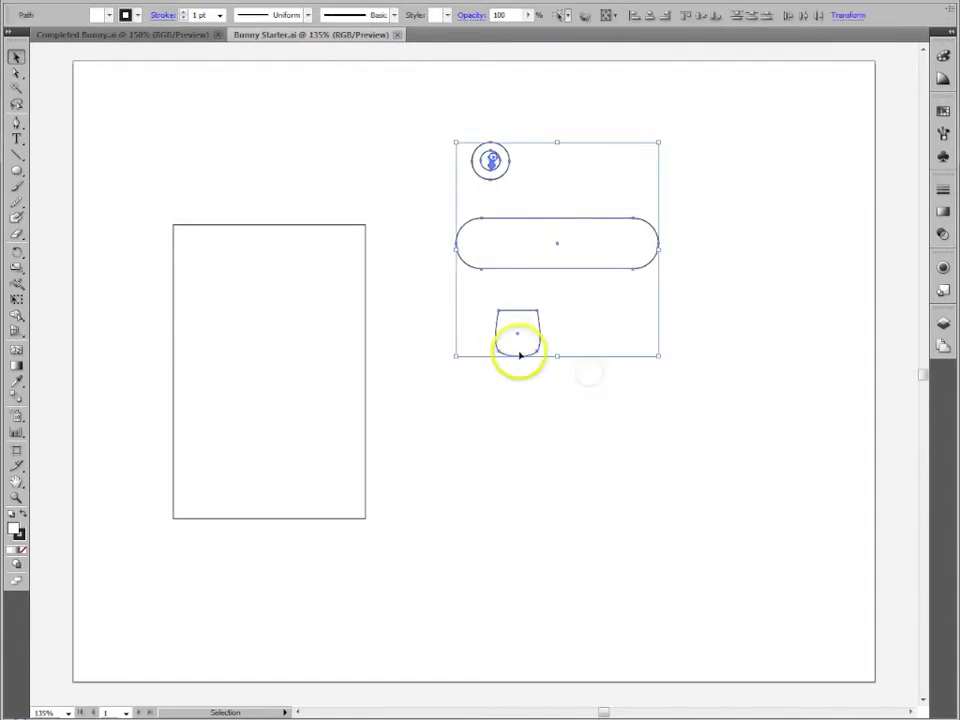
{"action": "left_click_drag", "start_coordinate": [518, 350], "coordinate": [697, 364]}
{"action": "left_click", "coordinate": [550, 392]}
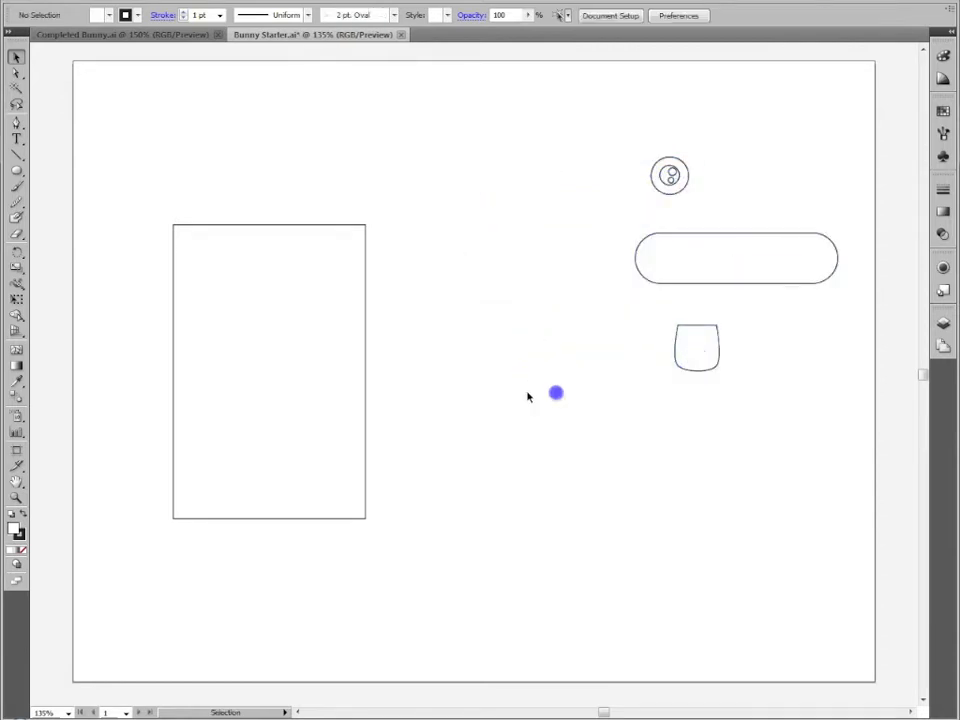
{"action": "left_click_drag", "start_coordinate": [282, 386], "coordinate": [312, 378]}
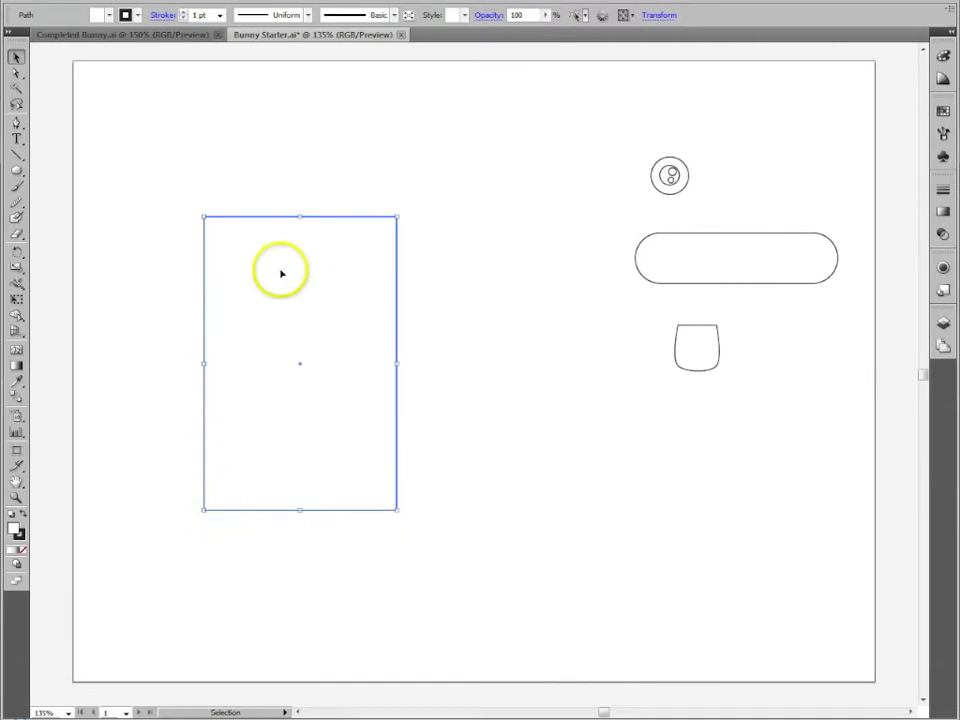
Convert the tall rectangle's two top corner anchor points to smooth points to form the rounded bunny body.
{"action": "left_click", "coordinate": [16, 74]}
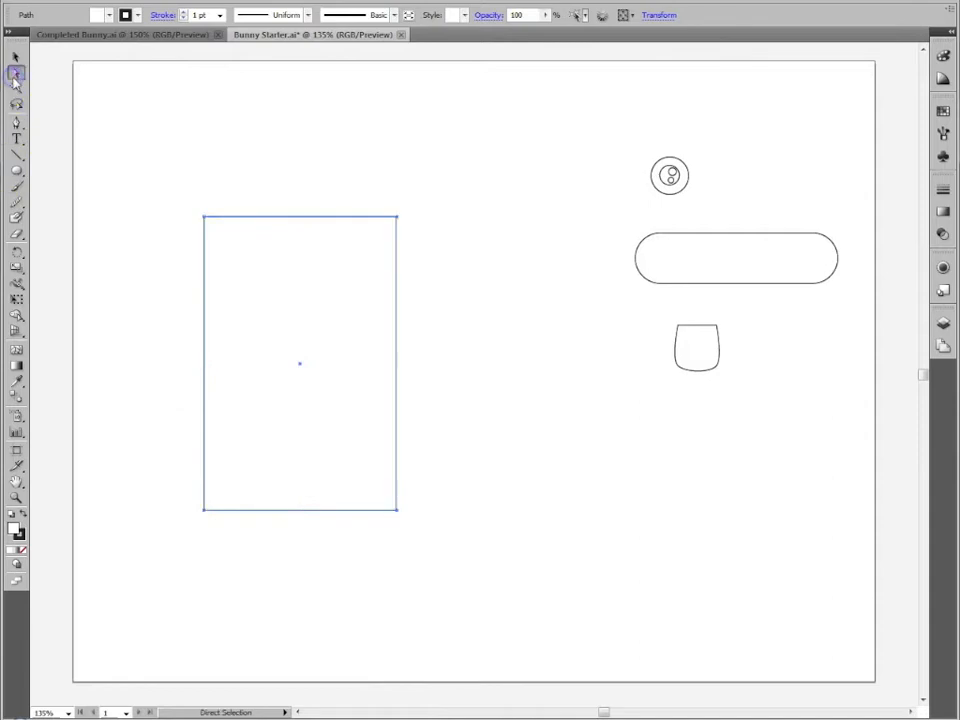
{"action": "left_click", "coordinate": [205, 218]}
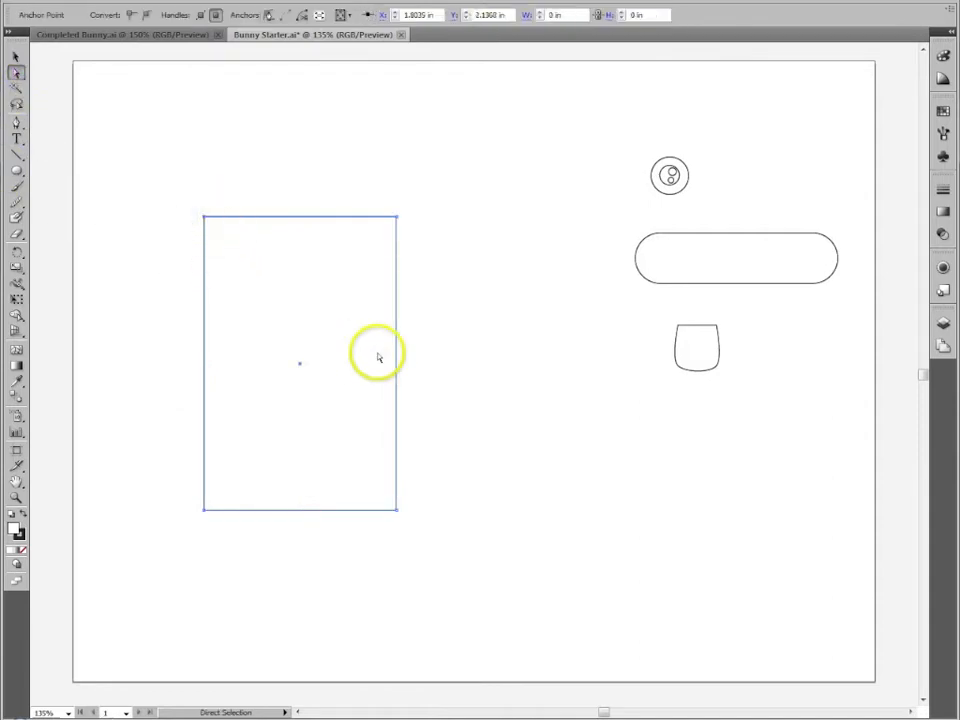
{"action": "left_click", "coordinate": [147, 18]}
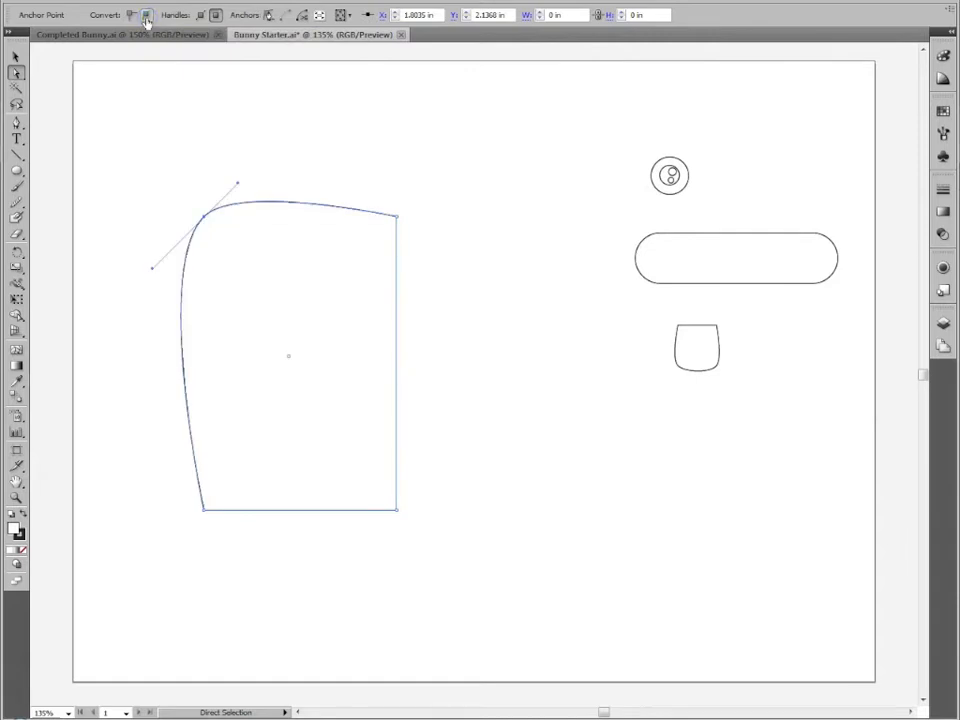
{"action": "left_click", "coordinate": [397, 217]}
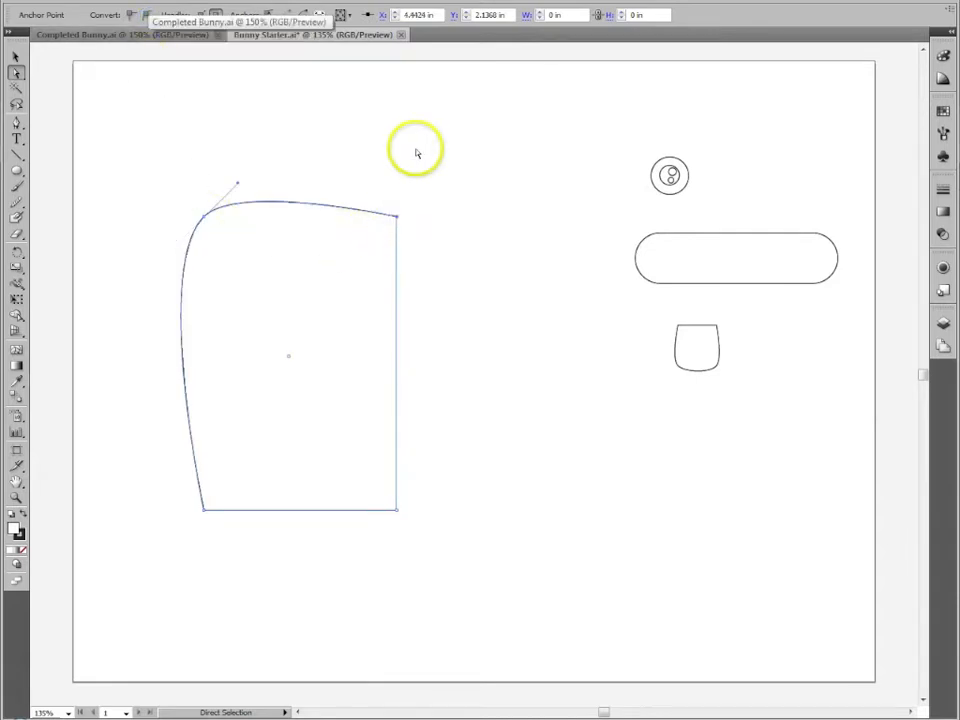
{"action": "left_click", "coordinate": [147, 18]}
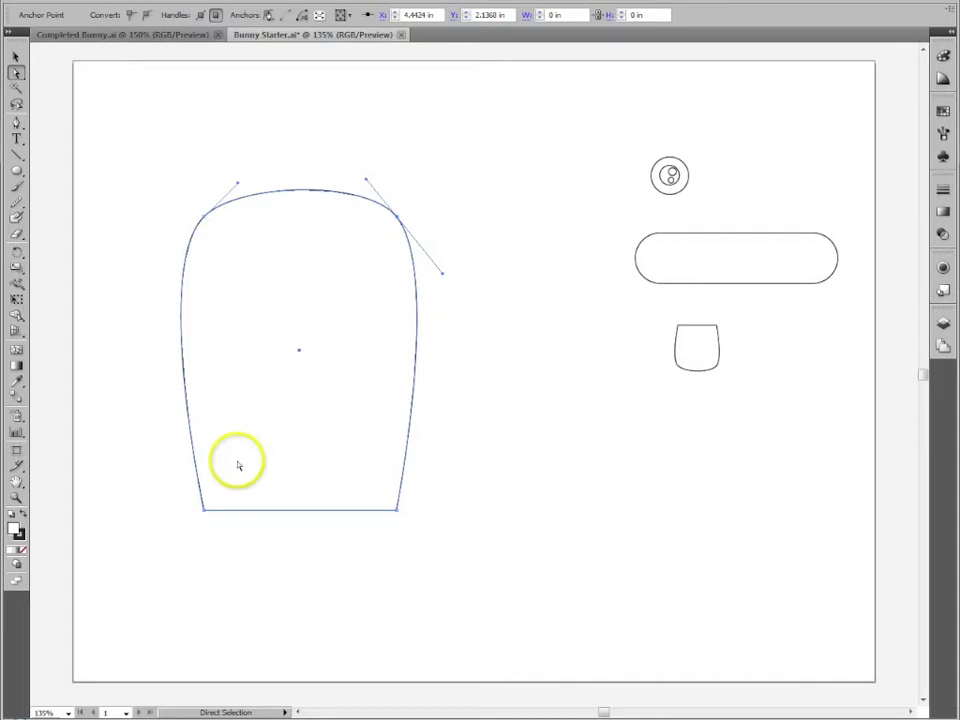
Fill the body with a linear gradient and arrange the floating gradient settings and swatches together beside it.
{"action": "left_click", "coordinate": [16, 551]}
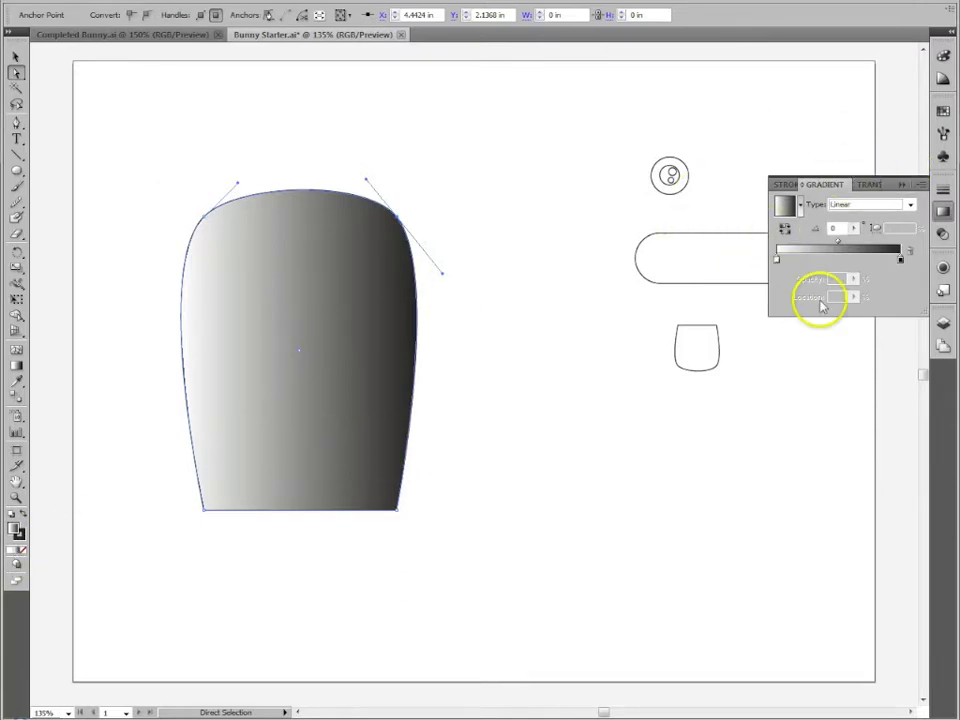
{"action": "mouse_move", "coordinate": [786, 191]}
{"action": "left_mouse_down"}
{"action": "mouse_move", "coordinate": [780, 205]}
{"action": "mouse_move", "coordinate": [580, 290]}
{"action": "left_mouse_up"}
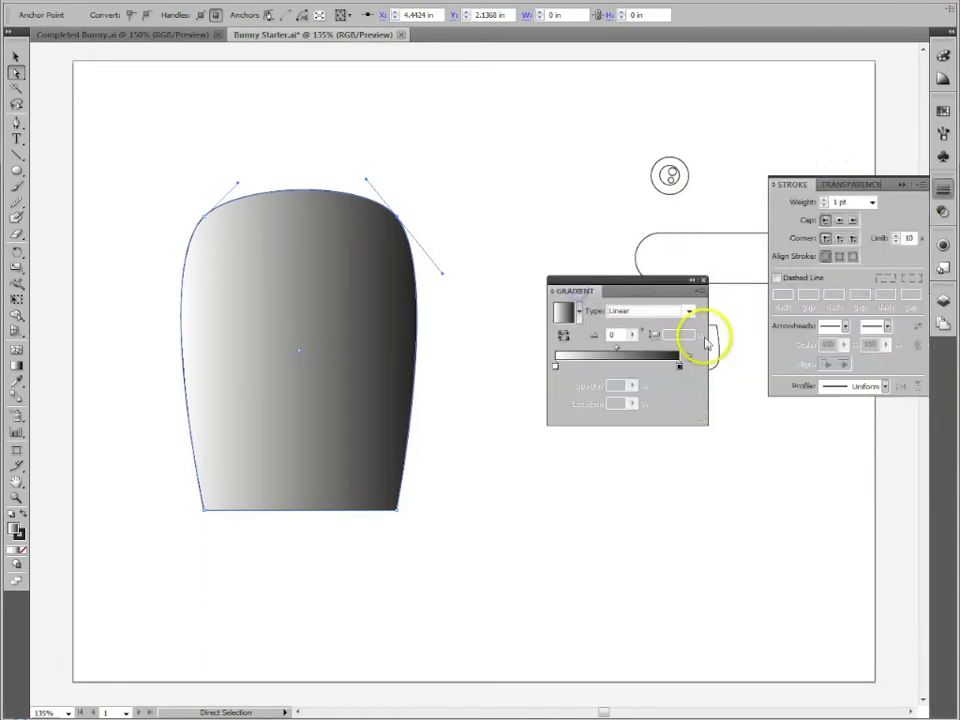
{"action": "left_click", "coordinate": [900, 188]}
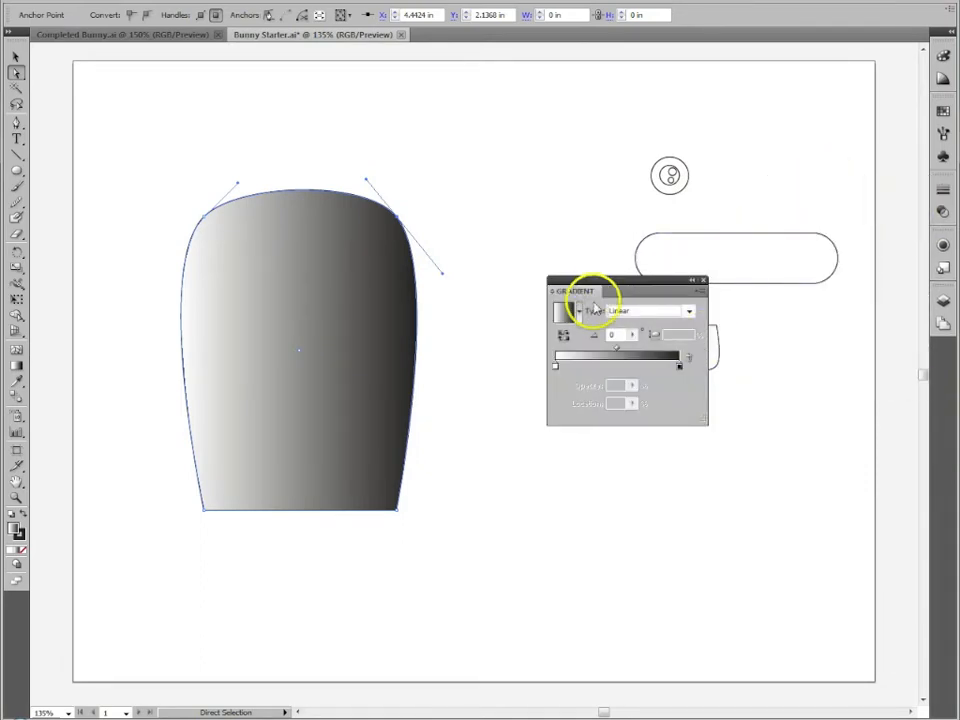
{"action": "left_click", "coordinate": [946, 122]}
{"action": "left_click_drag", "start_coordinate": [790, 103], "coordinate": [566, 98]}
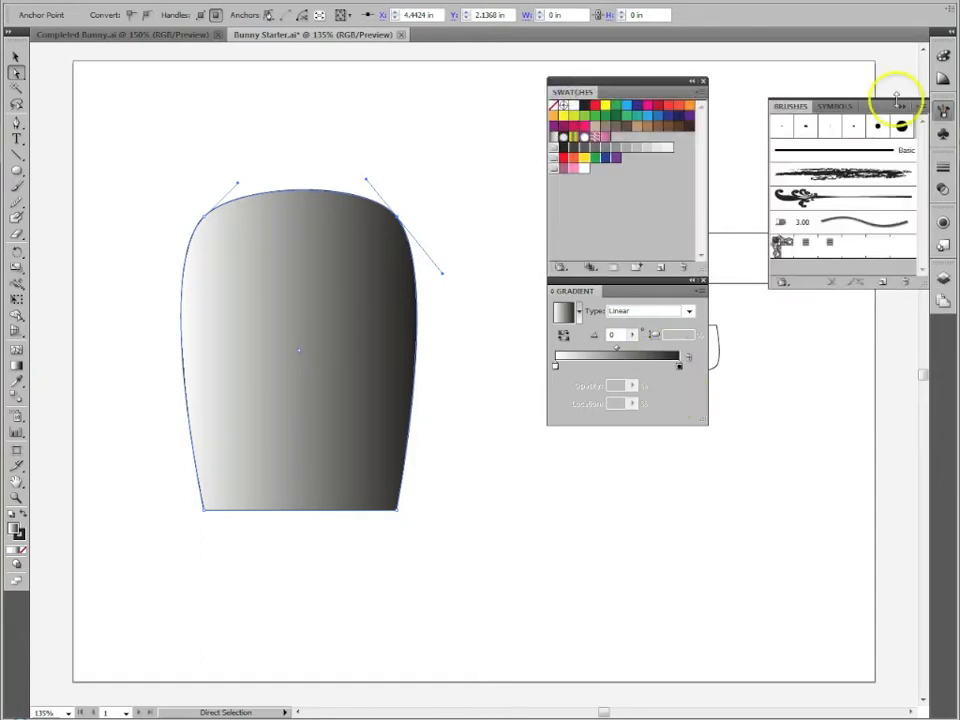
{"action": "left_click", "coordinate": [901, 107]}
{"action": "left_click_drag", "start_coordinate": [687, 268], "coordinate": [696, 223]}
{"action": "left_click_drag", "start_coordinate": [628, 83], "coordinate": [627, 133]}
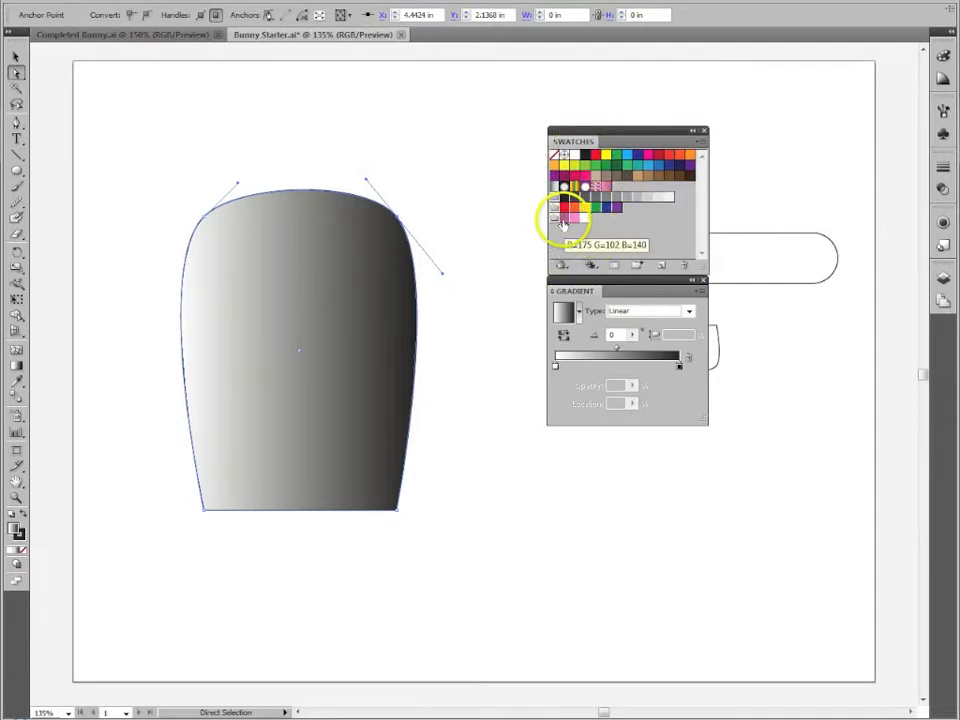
Recolour the body's gradient from the light pink swatch to the R=175 G=102 B=140 swatch, removing the white and black stops.
{"action": "left_click_drag", "start_coordinate": [563, 219], "coordinate": [587, 266]}
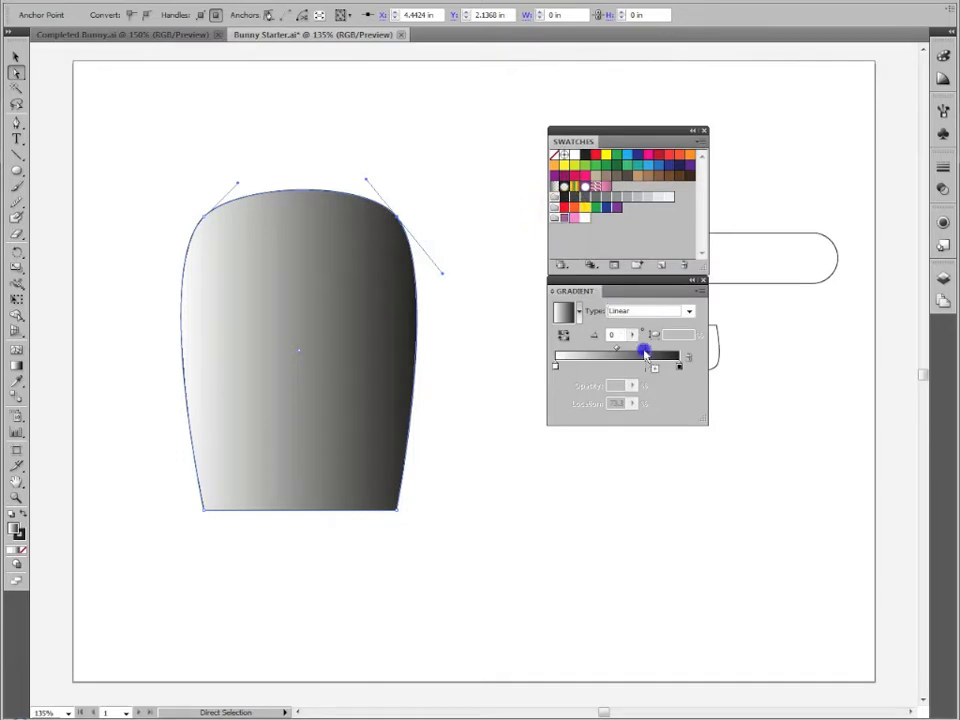
{"action": "left_click_drag", "start_coordinate": [658, 368], "coordinate": [658, 366]}
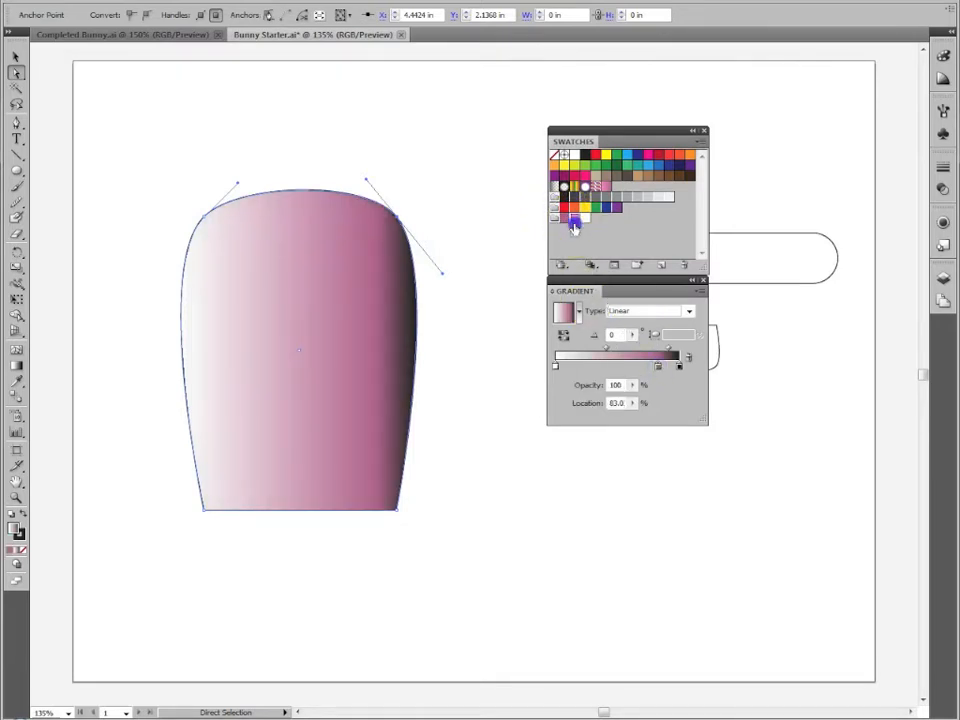
{"action": "left_click_drag", "start_coordinate": [561, 367], "coordinate": [541, 396]}
{"action": "left_click_drag", "start_coordinate": [679, 367], "coordinate": [685, 386]}
{"action": "left_click", "coordinate": [658, 368]}
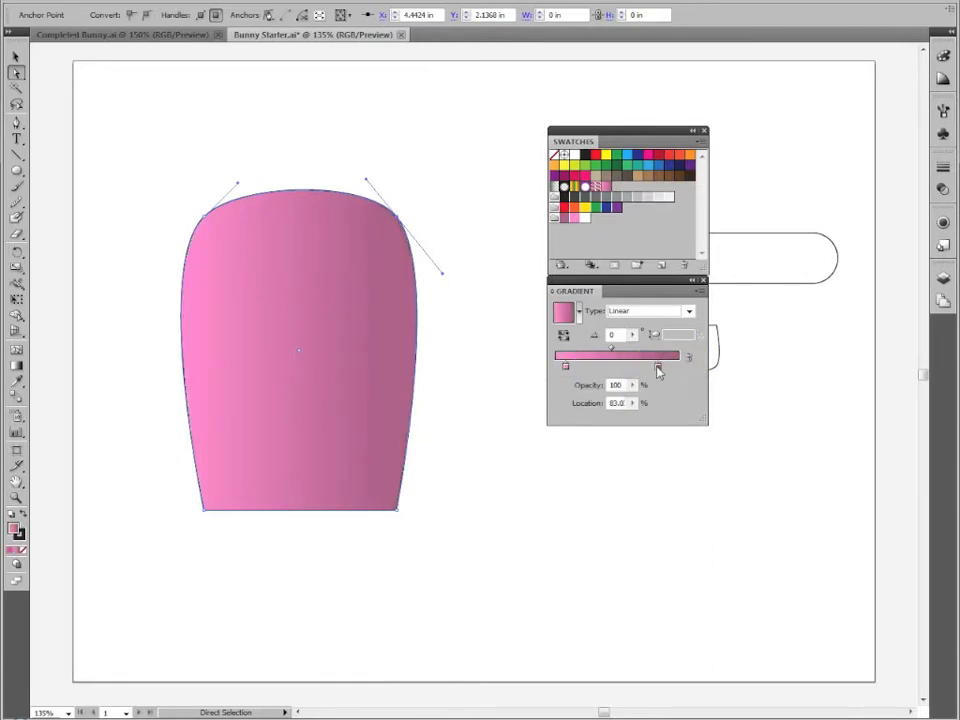
{"action": "left_click_drag", "start_coordinate": [566, 367], "coordinate": [552, 368]}
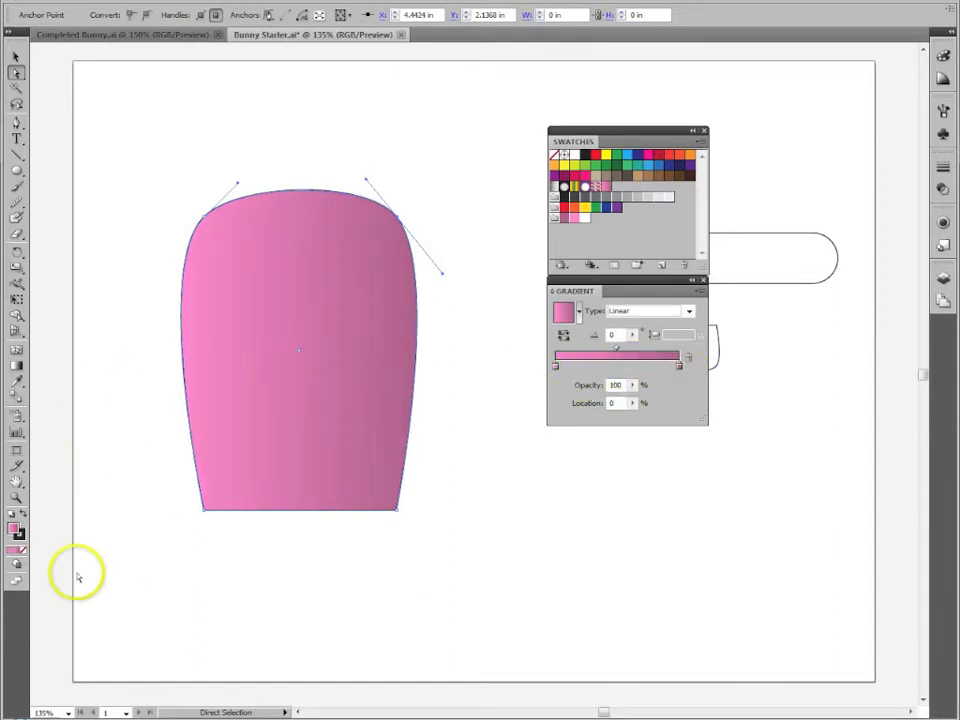
Remove the body's stroke and redirect its gradient vertically, with light pink at the top and dark pink at the bottom.
{"action": "left_click", "coordinate": [20, 535]}
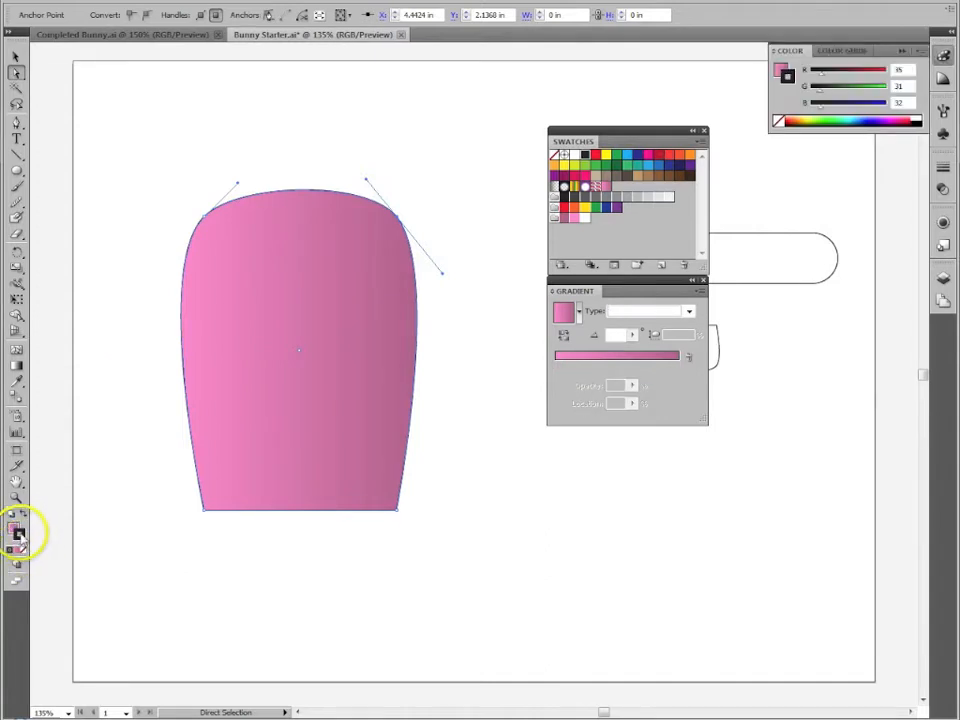
{"action": "left_click", "coordinate": [23, 550]}
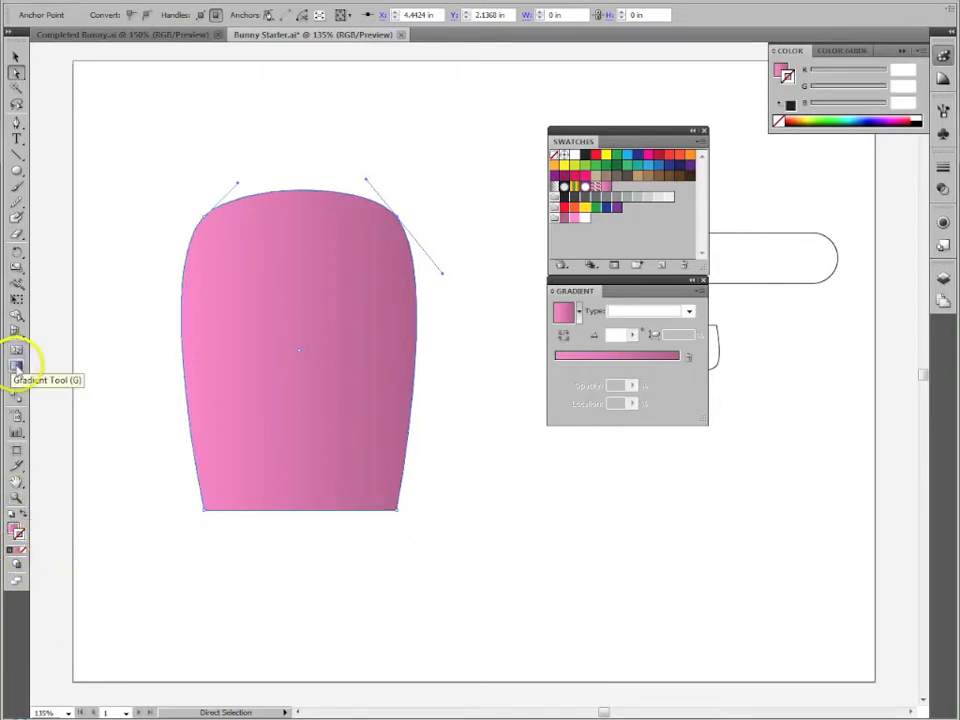
{"action": "left_click", "coordinate": [17, 367]}
{"action": "left_click_drag", "start_coordinate": [296, 207], "coordinate": [296, 364]}
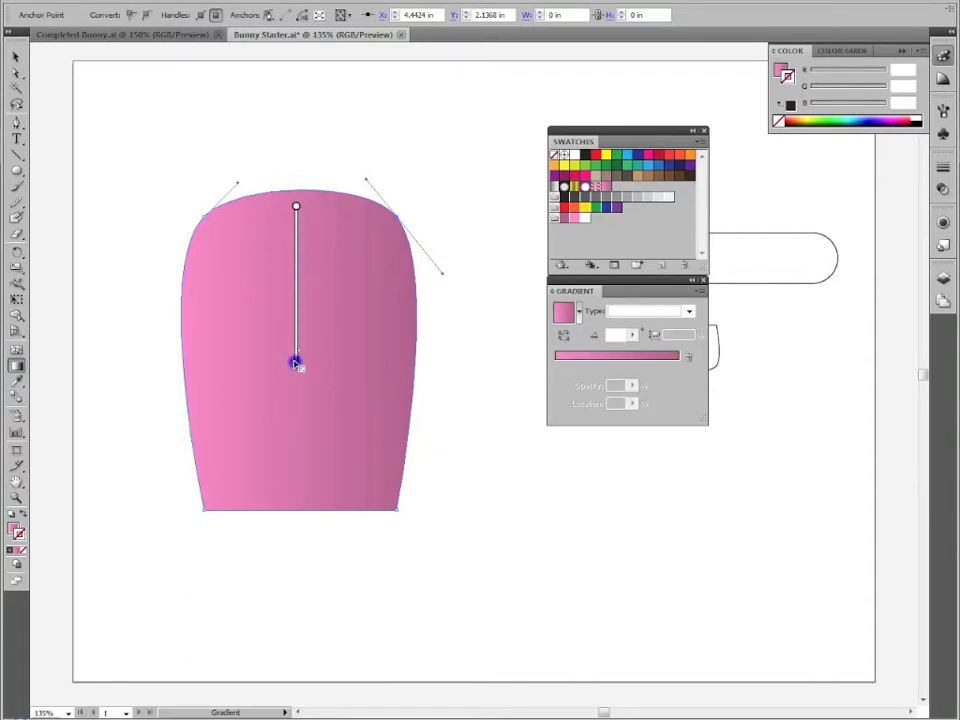
{"action": "left_click_drag", "start_coordinate": [294, 500], "coordinate": [294, 500]}
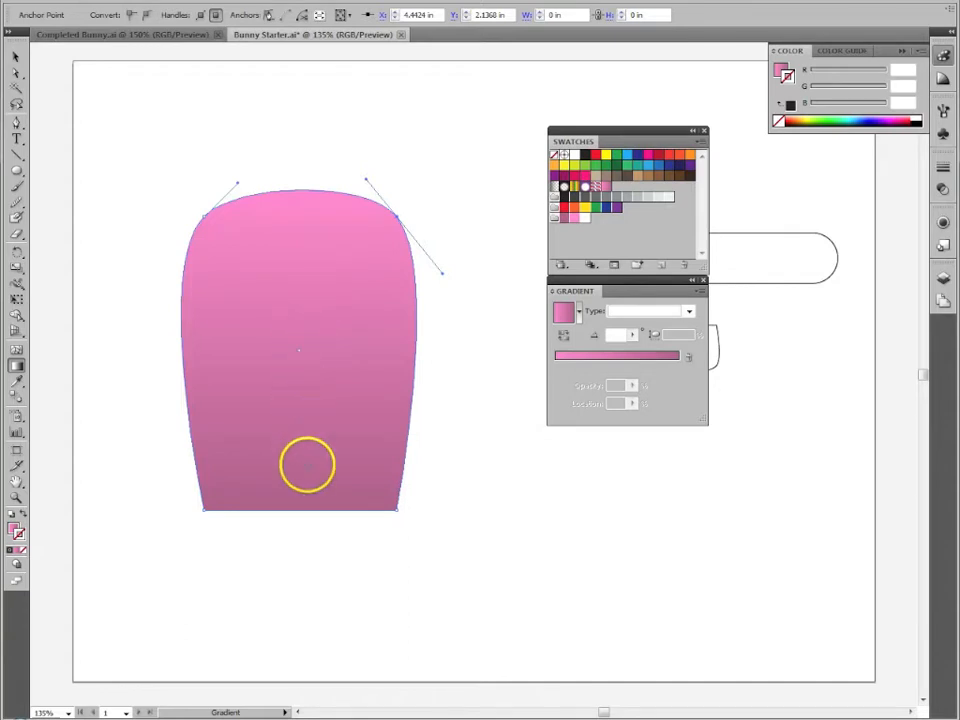
{"action": "left_click", "coordinate": [16, 58]}
{"action": "left_click", "coordinate": [126, 135]}
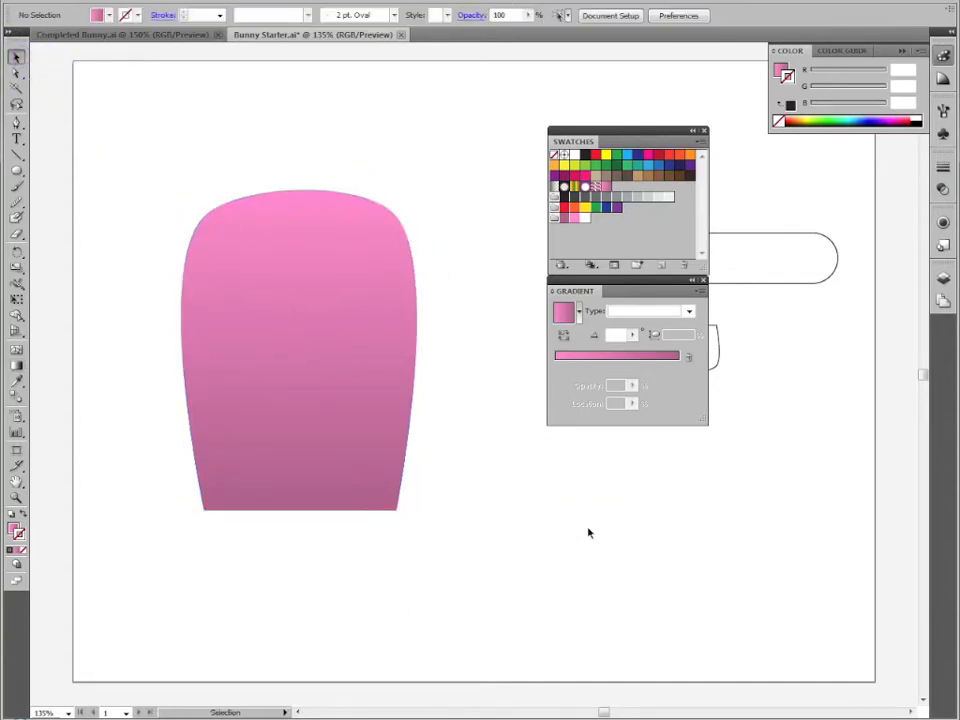
Copy the bunny body and paste the duplicate directly in front of it.
{"action": "left_click", "coordinate": [316, 355]}
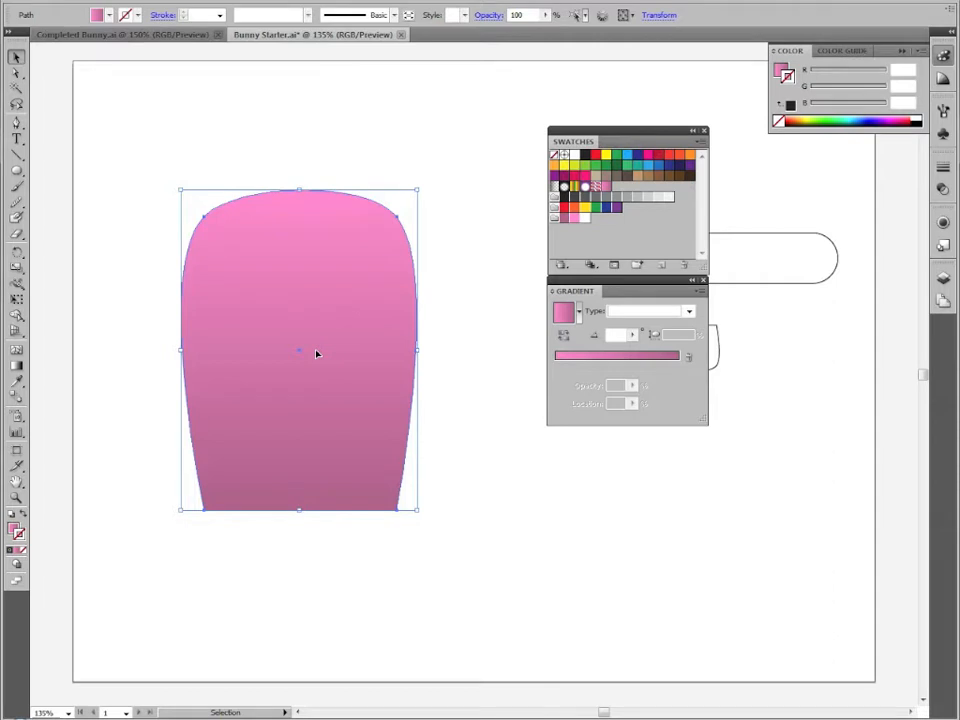
{"action": "left_click", "coordinate": [82, 3]}
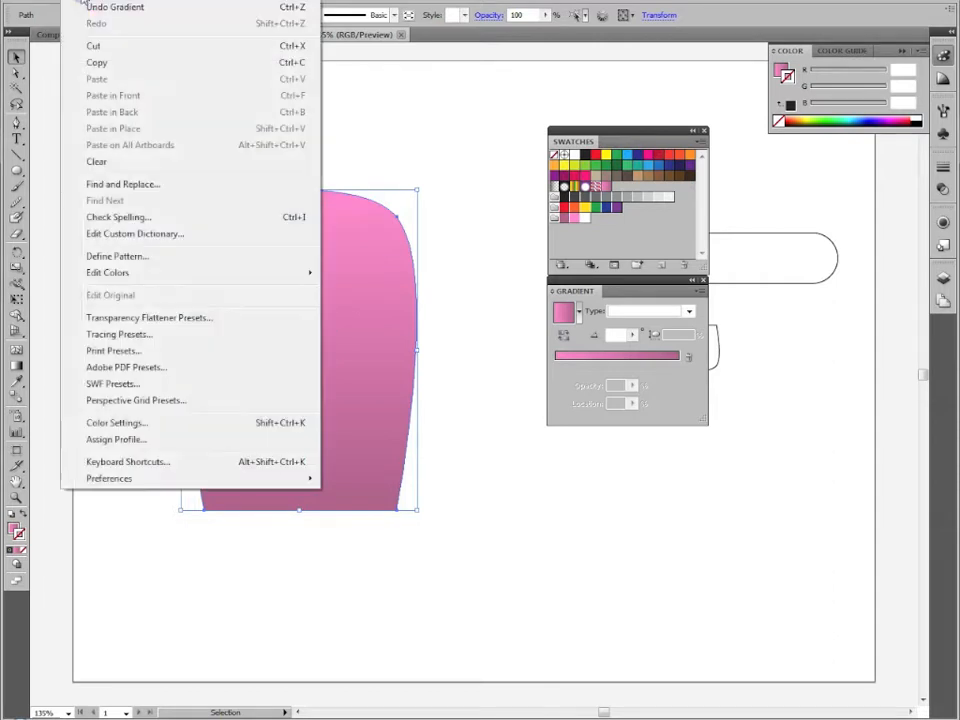
{"action": "left_click", "coordinate": [298, 63]}
{"action": "left_click", "coordinate": [72, 3]}
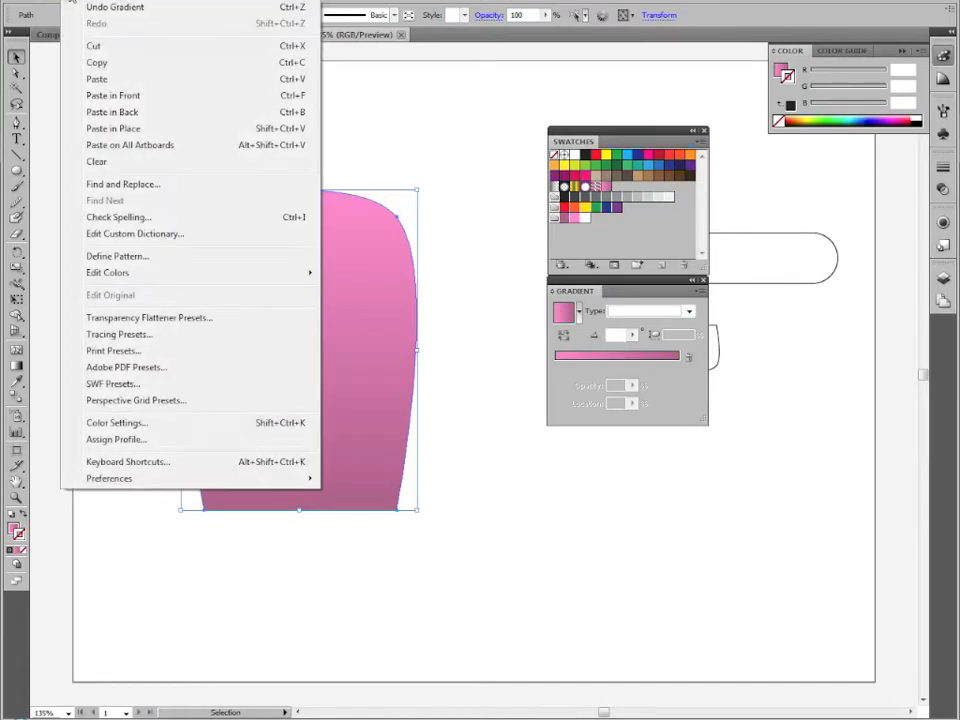
{"action": "left_click", "coordinate": [300, 96]}
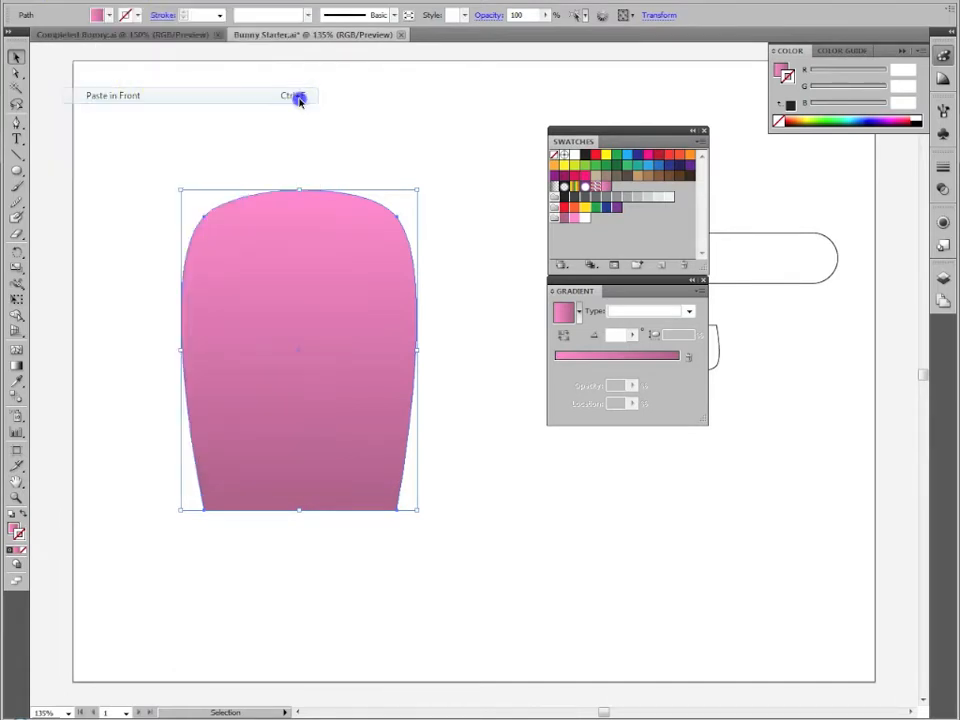
{"action": "left_click_drag", "start_coordinate": [291, 368], "coordinate": [325, 385]}
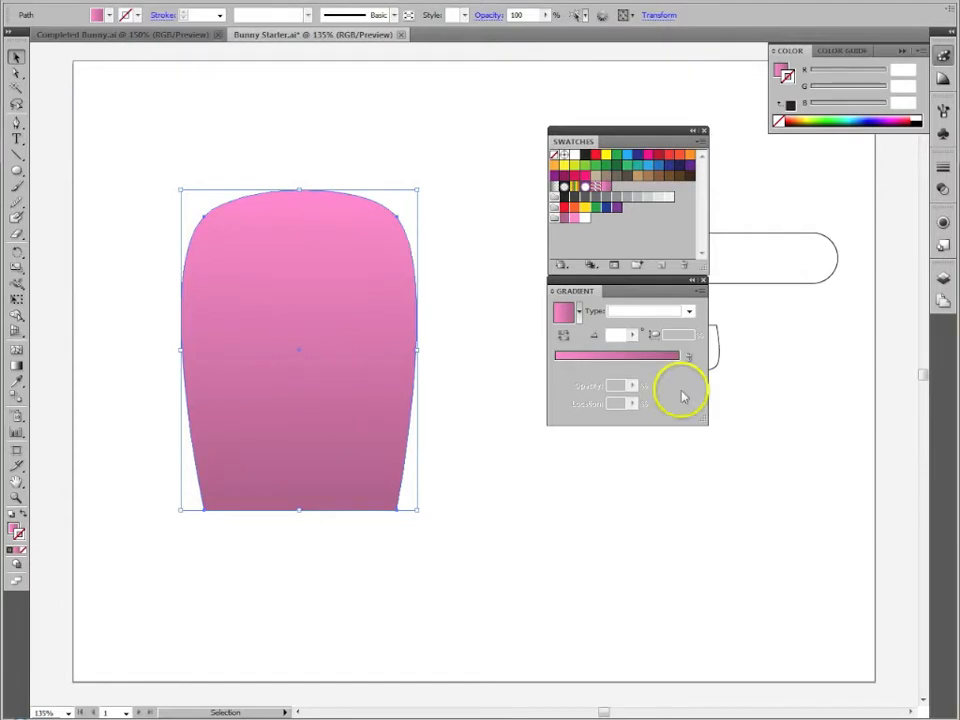
Float and lengthen the layers list, and set its row size to Large.
{"action": "left_click", "coordinate": [943, 277]}
{"action": "left_click_drag", "start_coordinate": [788, 272], "coordinate": [484, 266]}
{"action": "left_click_drag", "start_coordinate": [609, 330], "coordinate": [619, 503]}
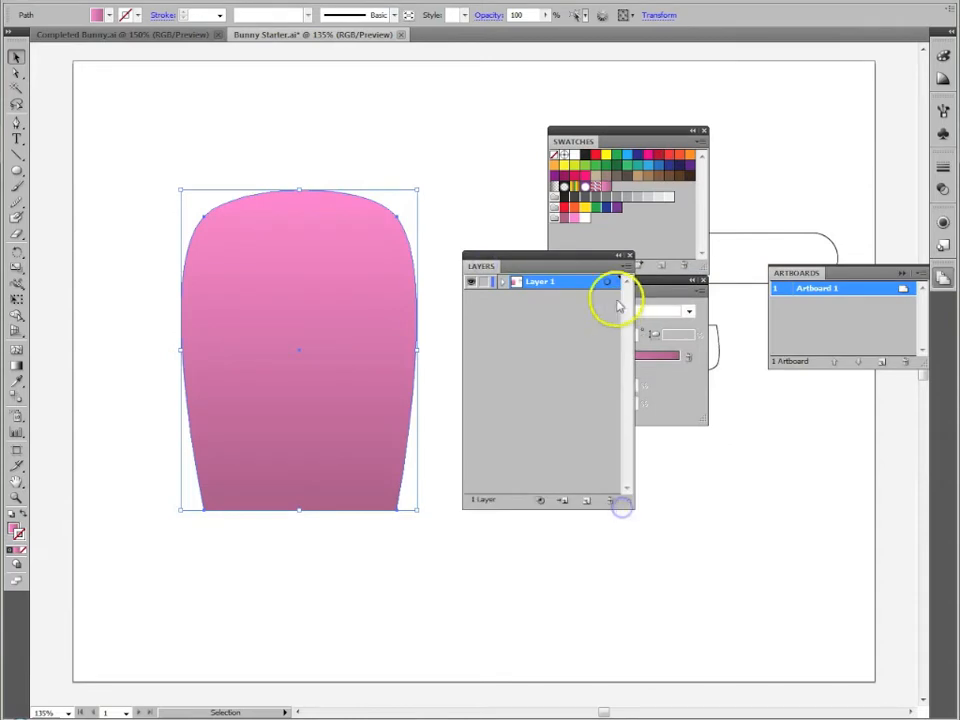
{"action": "left_click", "coordinate": [627, 268]}
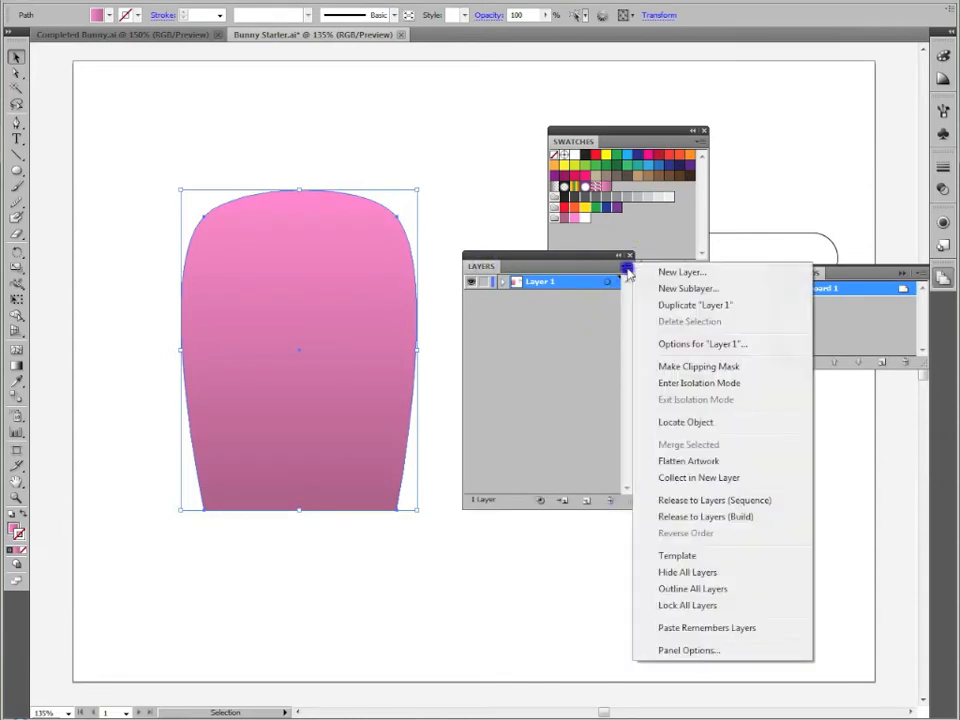
{"action": "left_click", "coordinate": [700, 650]}
{"action": "left_click", "coordinate": [406, 328]}
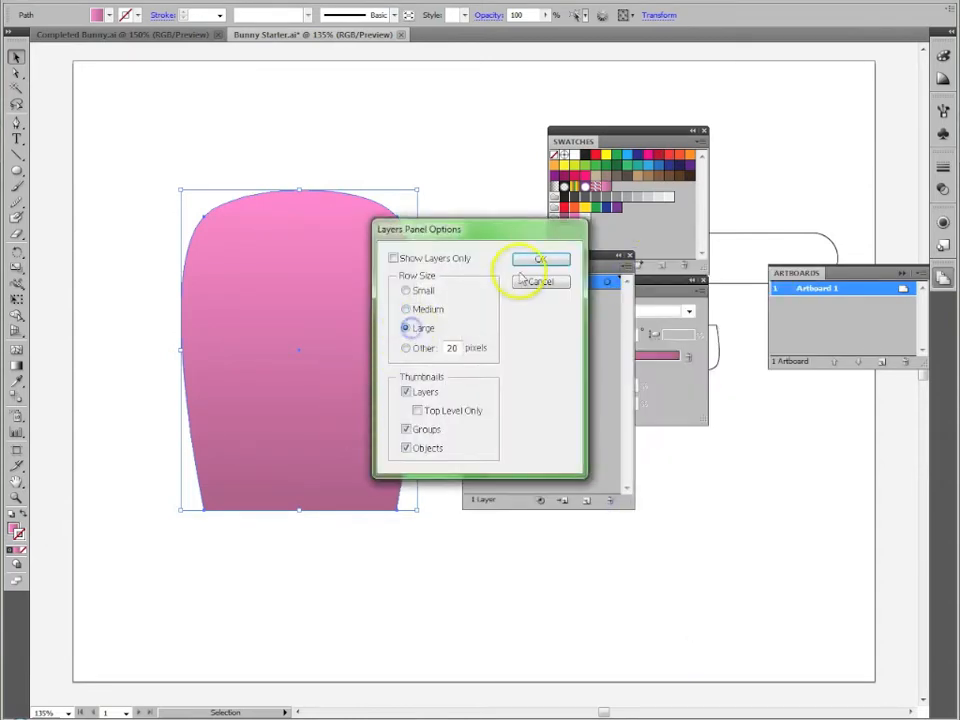
{"action": "left_click", "coordinate": [538, 260]}
Expand Layer 1 to list its paths, enlarge the layers list to show them all, and move it away from the artwork.
{"action": "left_click", "coordinate": [500, 288]}
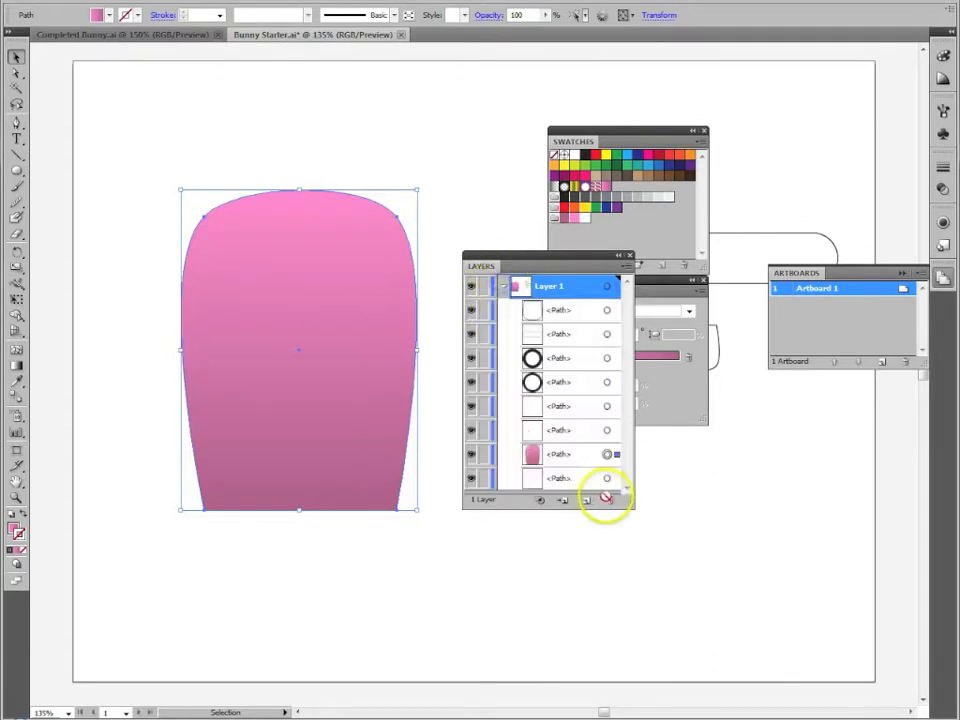
{"action": "left_click_drag", "start_coordinate": [626, 503], "coordinate": [655, 576]}
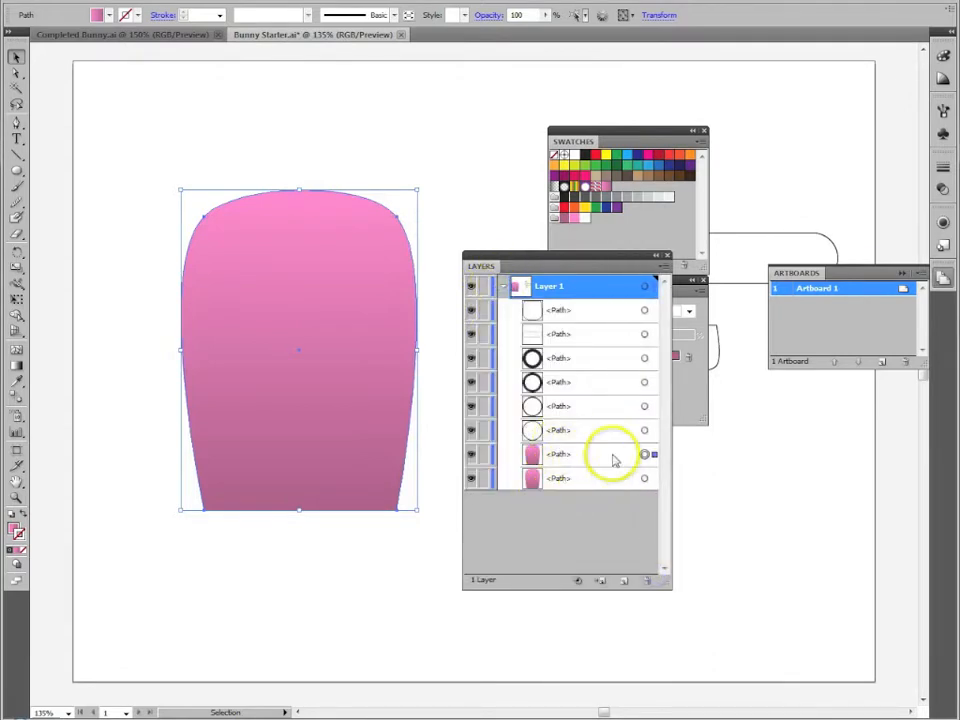
{"action": "left_click_drag", "start_coordinate": [497, 255], "coordinate": [793, 553]}
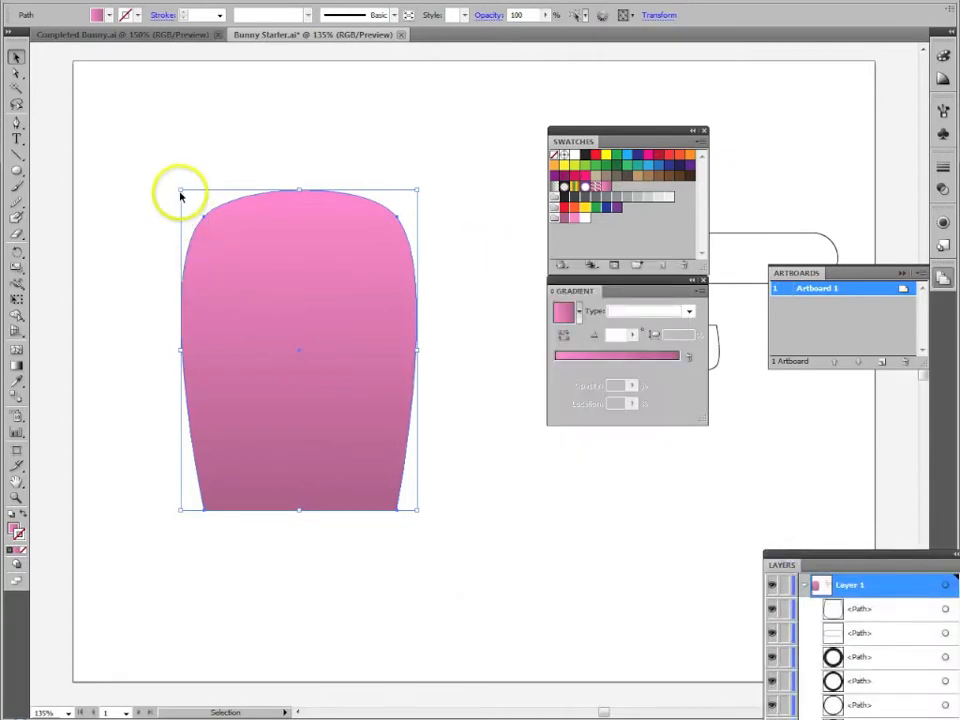
Scale the front body copy to about half size as the belly, centred along the body's bottom edge.
{"action": "left_click_drag", "start_coordinate": [179, 189], "coordinate": [293, 345]}
{"action": "mouse_move", "coordinate": [342, 387]}
{"action": "left_mouse_down"}
{"action": "mouse_move", "coordinate": [350, 390]}
{"action": "mouse_move", "coordinate": [305, 395]}
{"action": "mouse_move", "coordinate": [328, 371]}
{"action": "mouse_move", "coordinate": [324, 384]}
{"action": "left_mouse_up"}
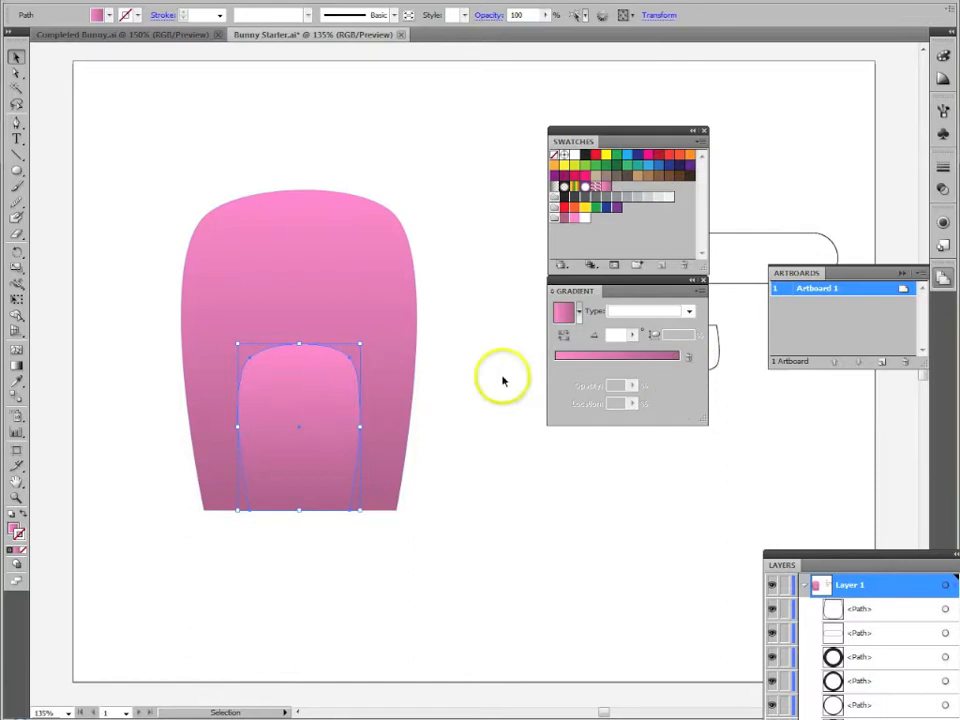
Recolour the belly's linear gradient to run from white at its upper edge to light pink at its lower edge.
{"action": "left_click_drag", "start_coordinate": [688, 354], "coordinate": [585, 216]}
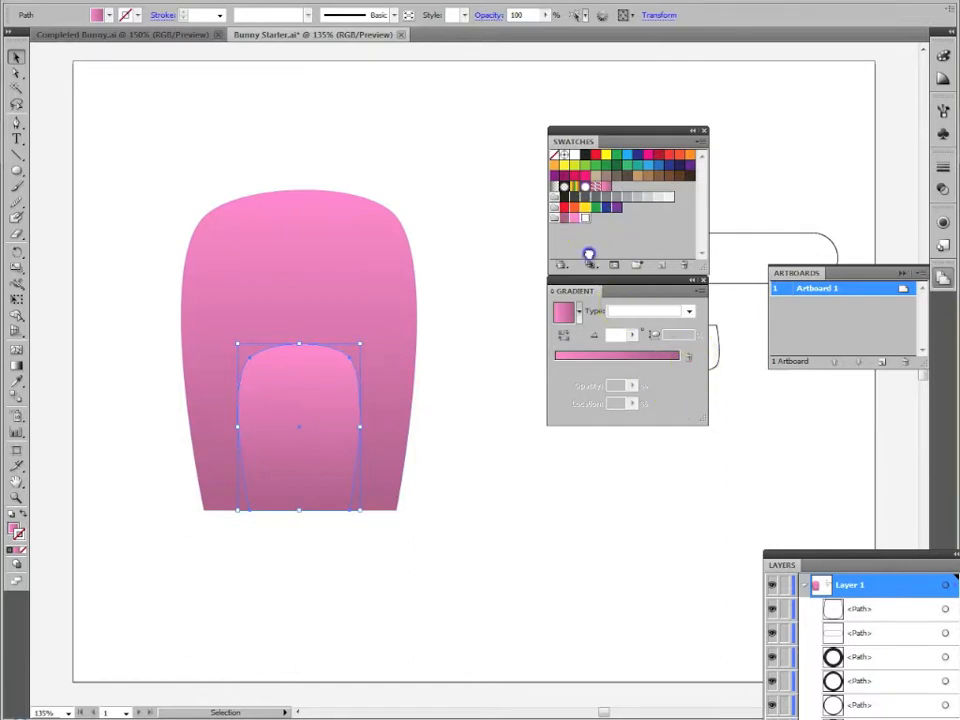
{"action": "left_click_drag", "start_coordinate": [593, 360], "coordinate": [677, 403]}
{"action": "left_click_drag", "start_coordinate": [644, 364], "coordinate": [702, 372]}
{"action": "left_click", "coordinate": [556, 367]}
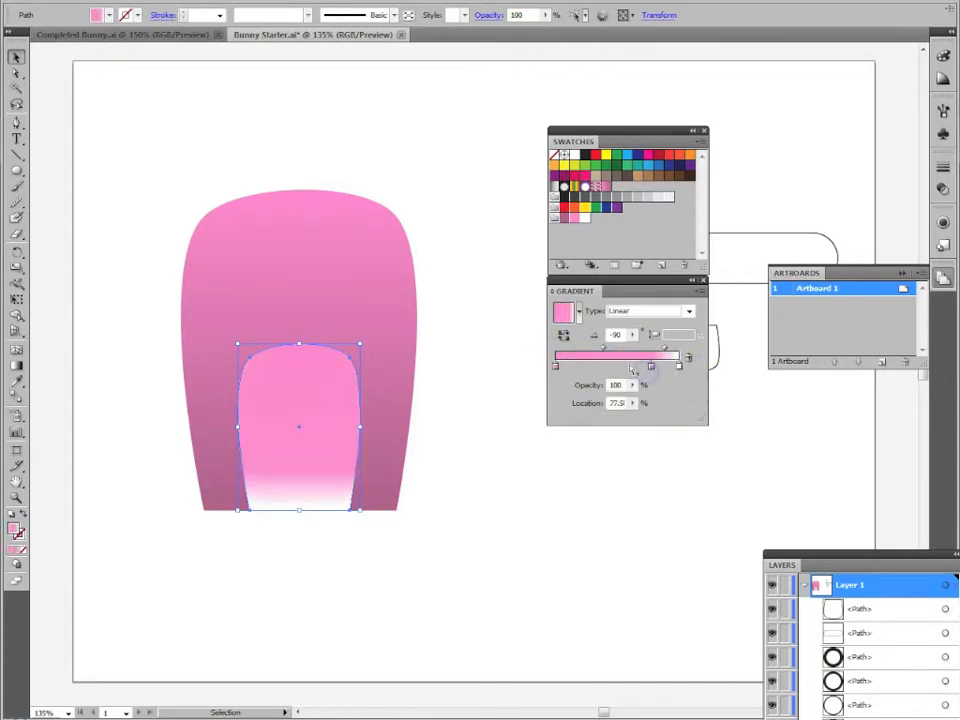
{"action": "left_click_drag", "start_coordinate": [652, 370], "coordinate": [549, 366]}
{"action": "left_click_drag", "start_coordinate": [637, 368], "coordinate": [689, 368]}
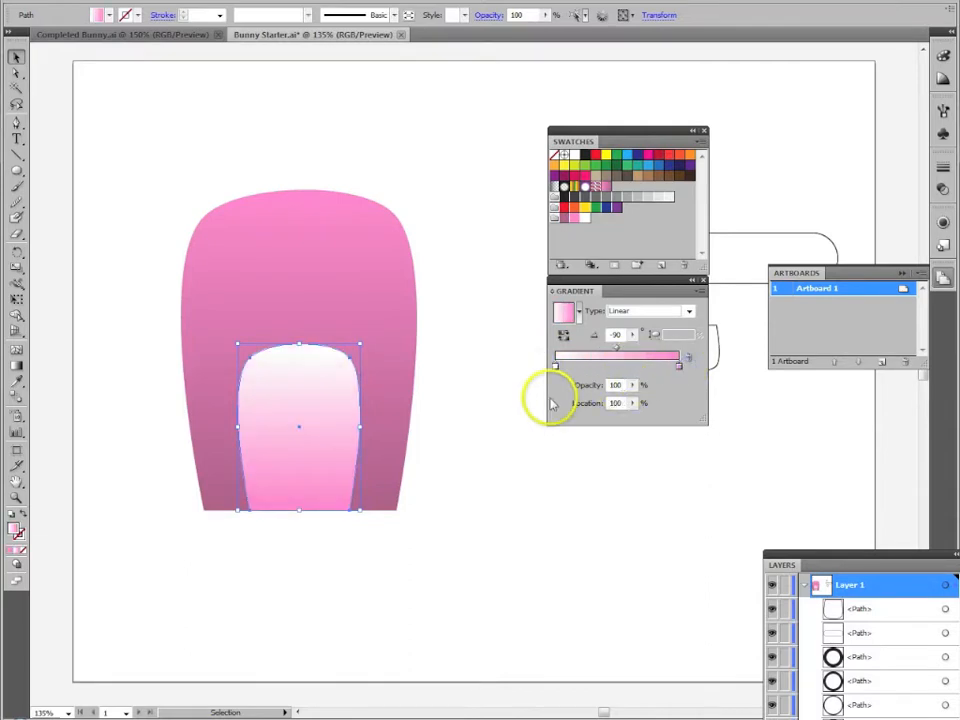
{"action": "left_click", "coordinate": [60, 97]}
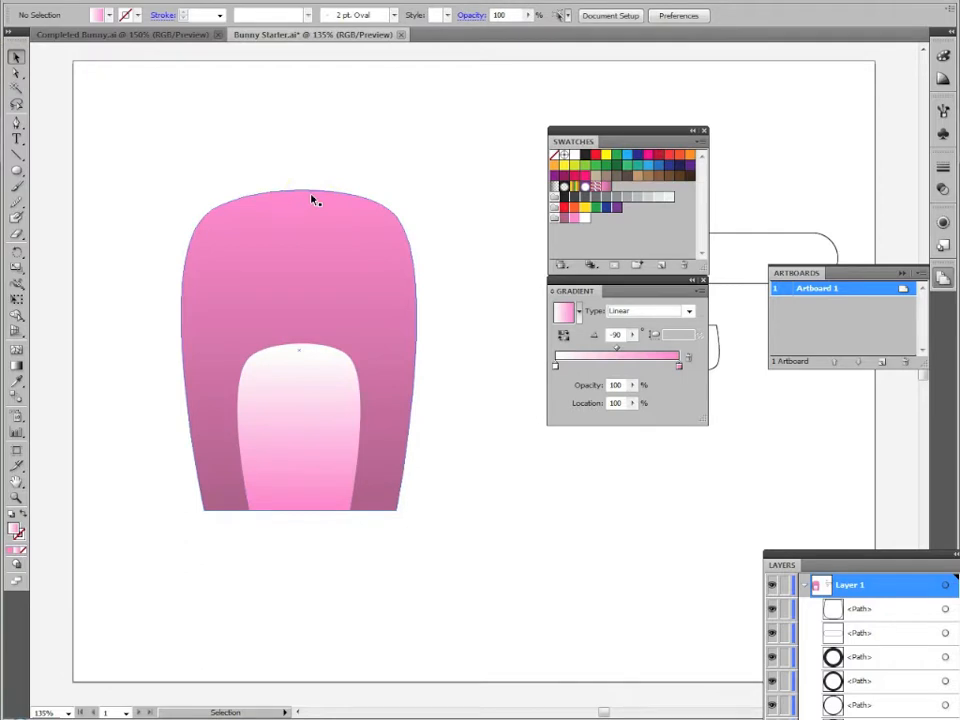
{"action": "left_click", "coordinate": [300, 213]}
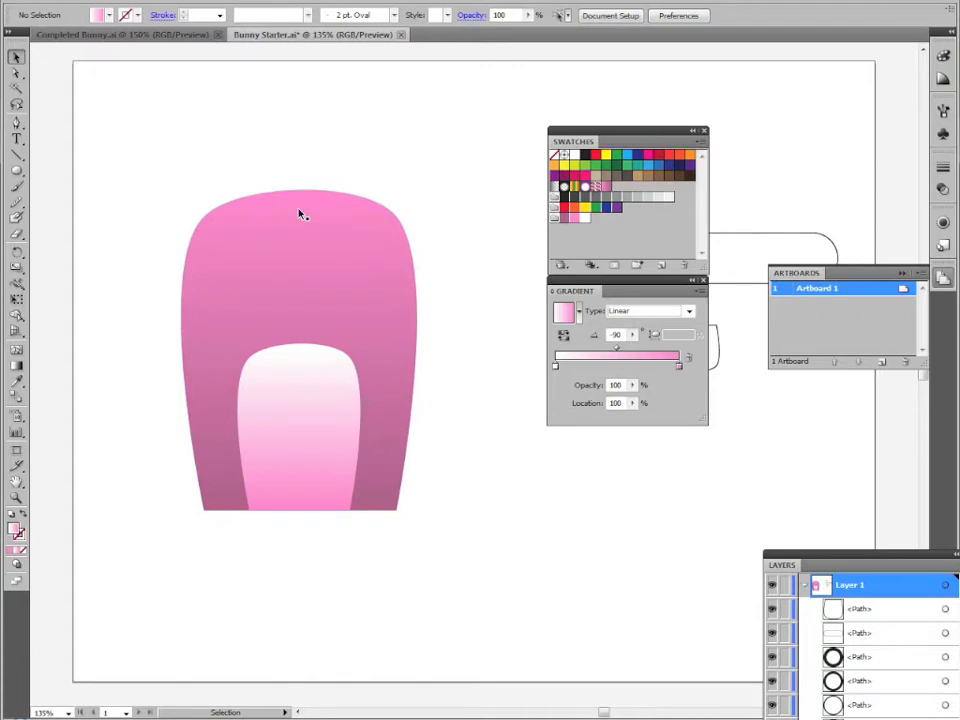
Create a three-point star with radii 0.6944 in and 0.35 in near the artboard's upper-left corner, discarding the trial star.
{"action": "left_click", "coordinate": [17, 171]}
{"action": "left_click_drag", "start_coordinate": [17, 171], "coordinate": [64, 238]}
{"action": "left_click_drag", "start_coordinate": [145, 127], "coordinate": [200, 157]}
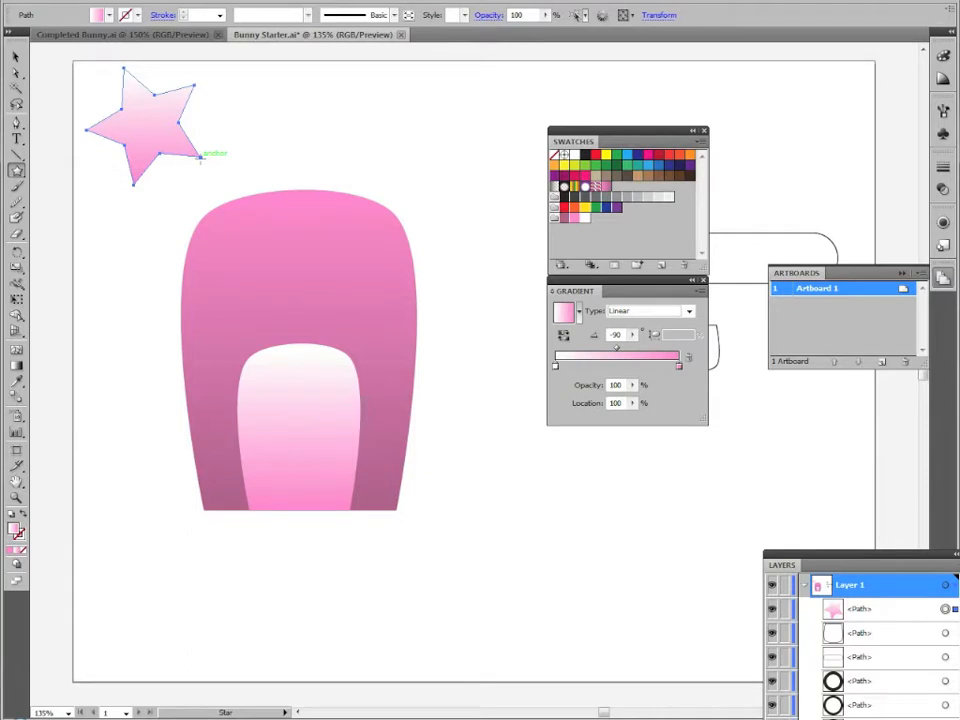
{"action": "key", "text": "Delete"}
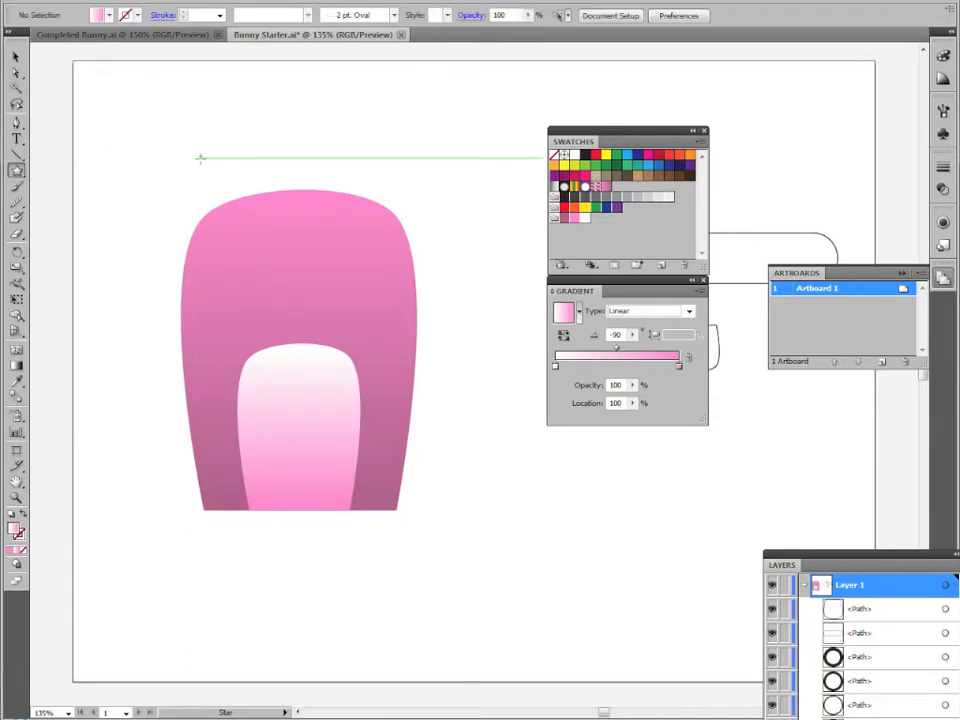
{"action": "left_click", "coordinate": [122, 156]}
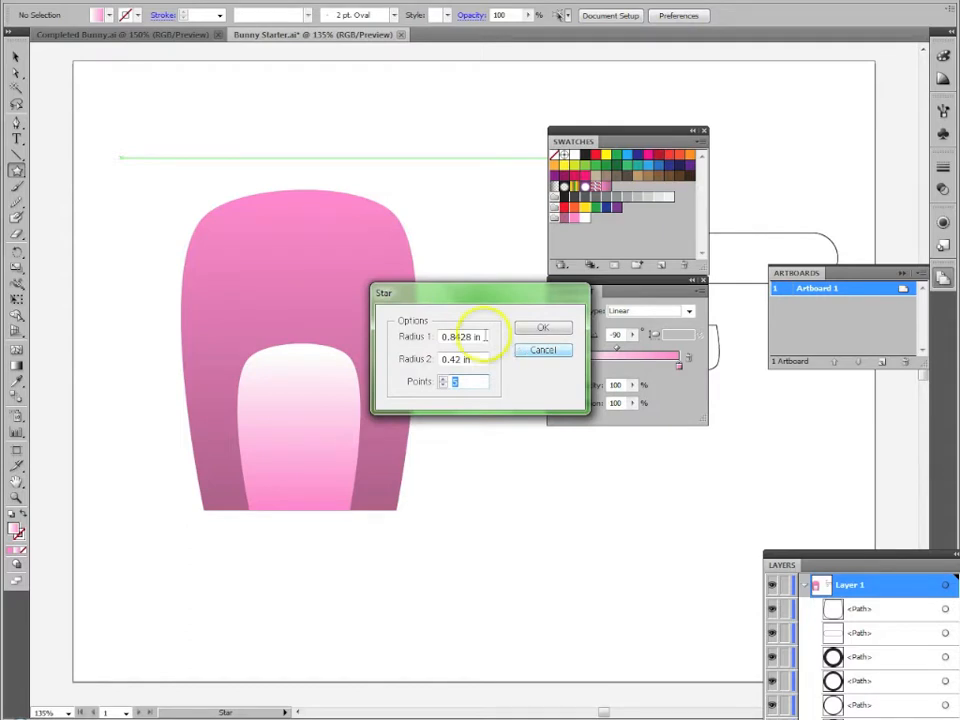
{"action": "left_click_drag", "start_coordinate": [483, 337], "coordinate": [449, 337]}
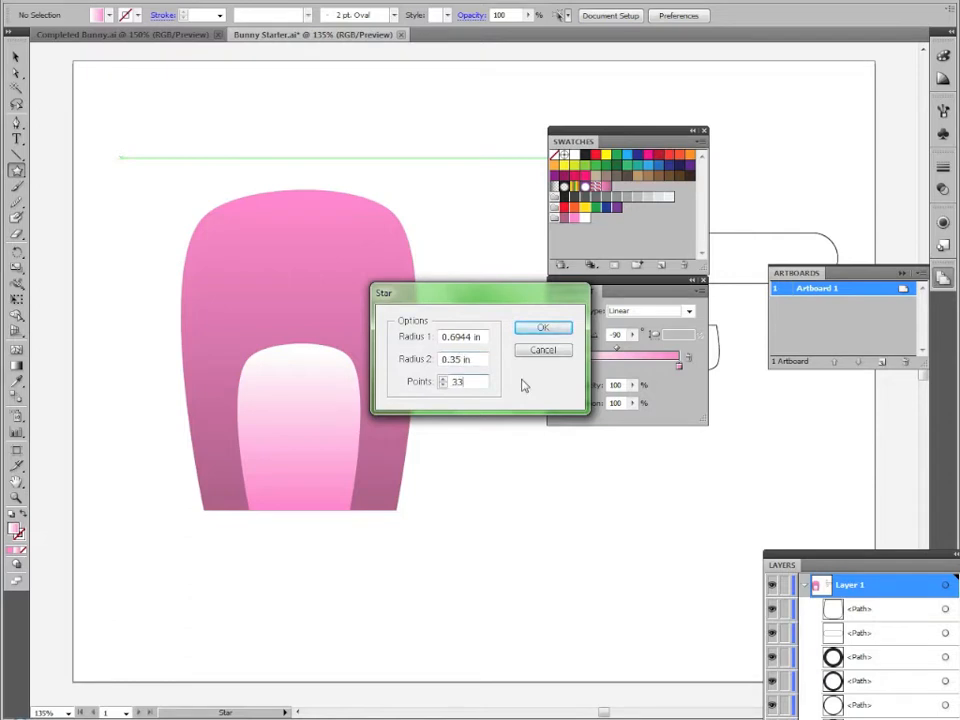
{"action": "key", "text": "Return"}
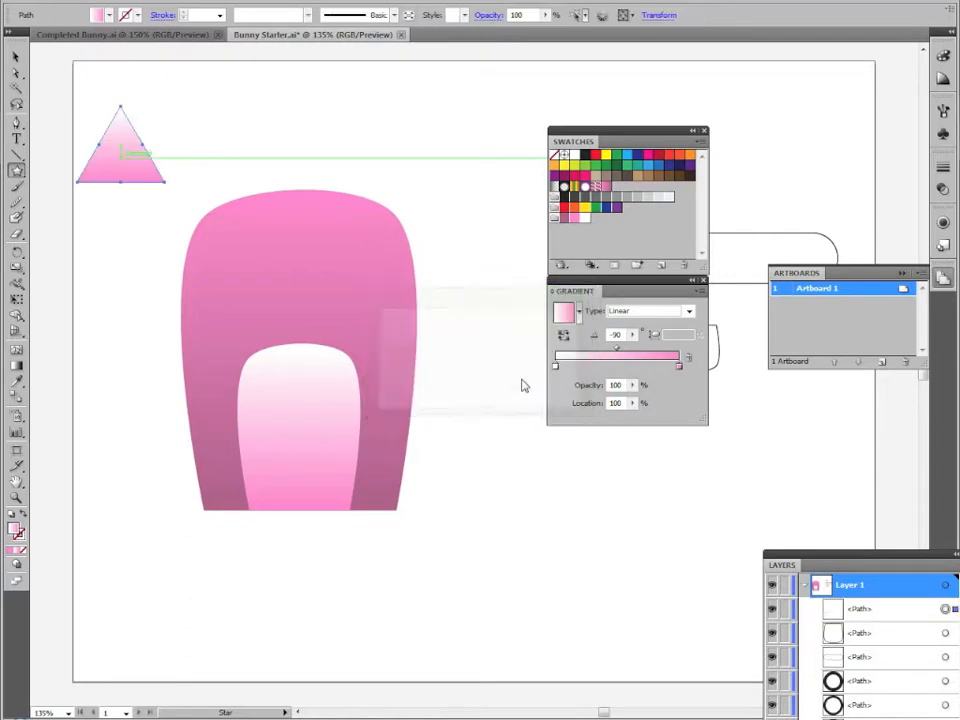
Move the triangle slightly away from the artboard's edge and apply a Round Corners effect with a 15 px radius.
{"action": "left_click", "coordinate": [17, 57]}
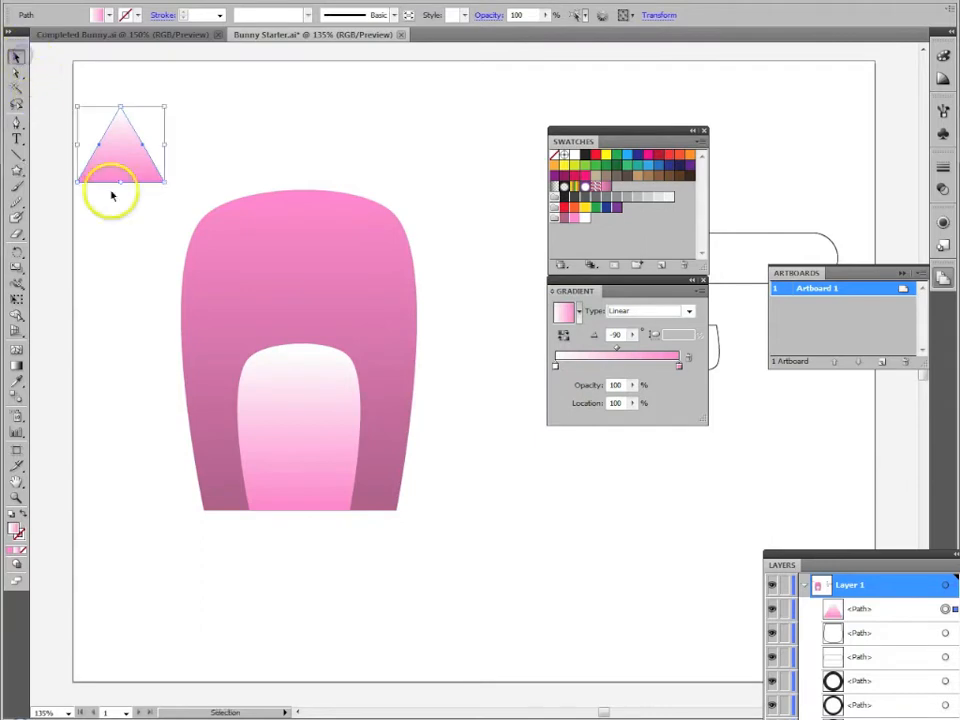
{"action": "left_click_drag", "start_coordinate": [124, 152], "coordinate": [157, 148]}
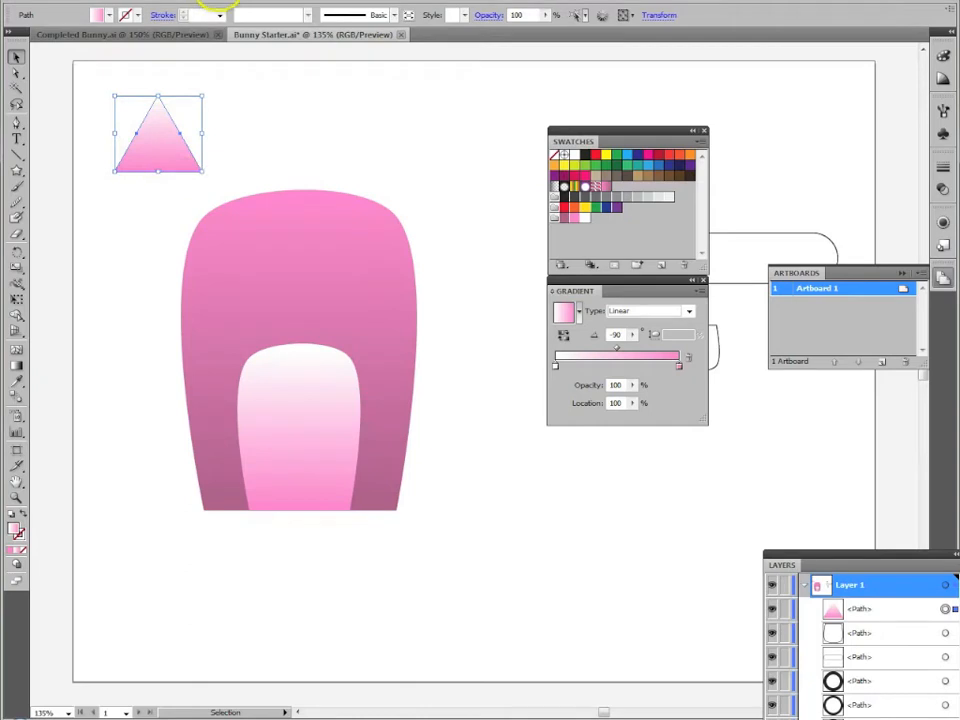
{"action": "left_click", "coordinate": [222, 2]}
{"action": "left_click", "coordinate": [194, 5]}
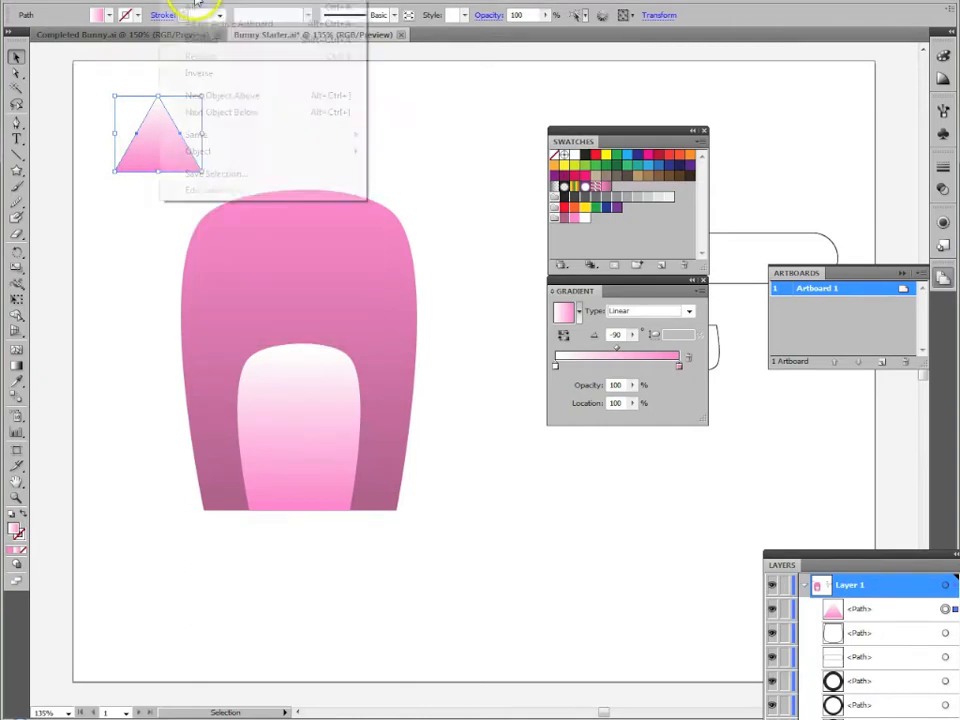
{"action": "left_click", "coordinate": [227, 5]}
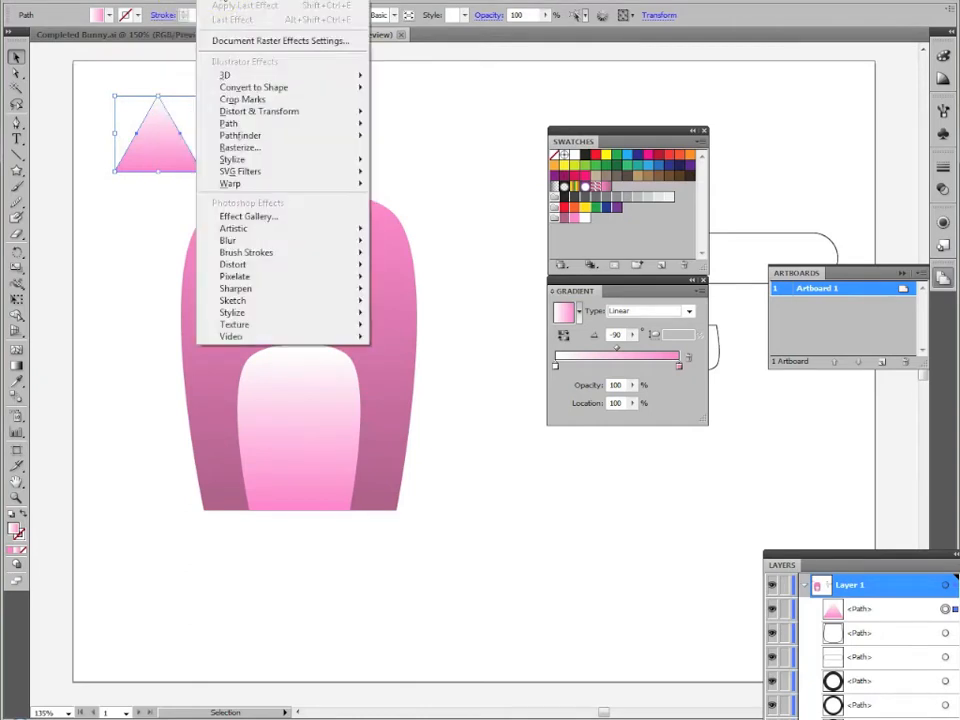
{"action": "mouse_move", "coordinate": [279, 162]}
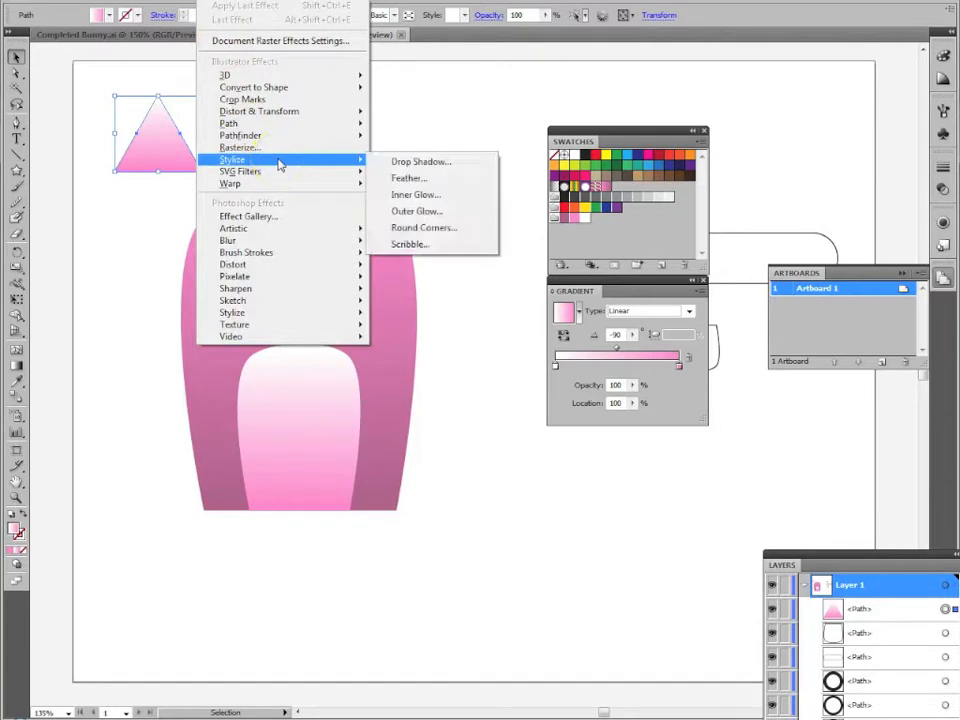
{"action": "left_click", "coordinate": [440, 230]}
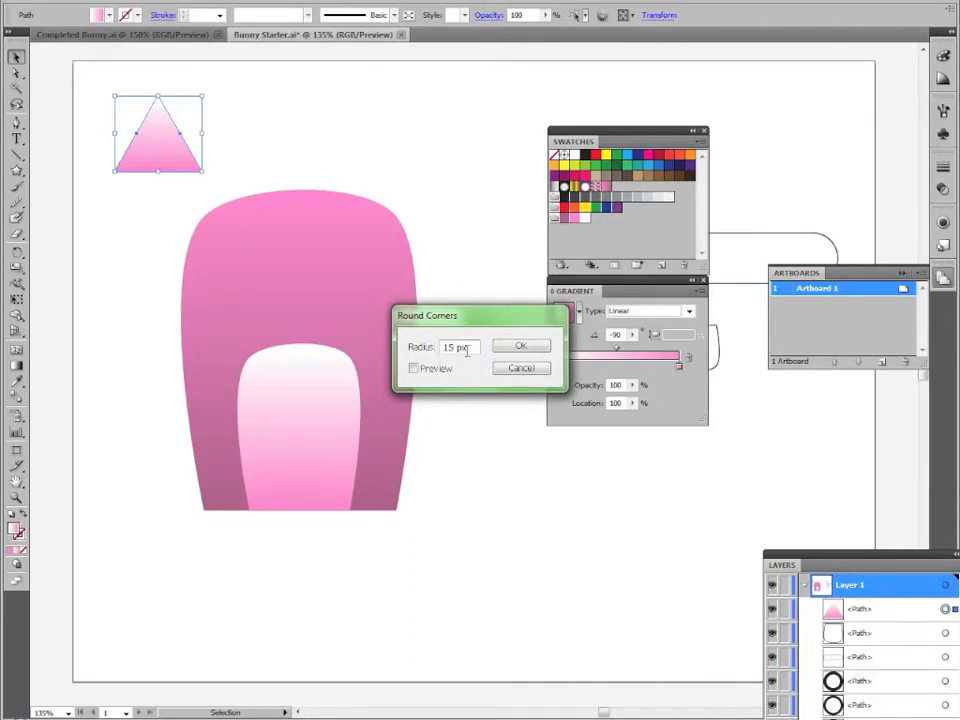
{"action": "key", "text": "Return"}
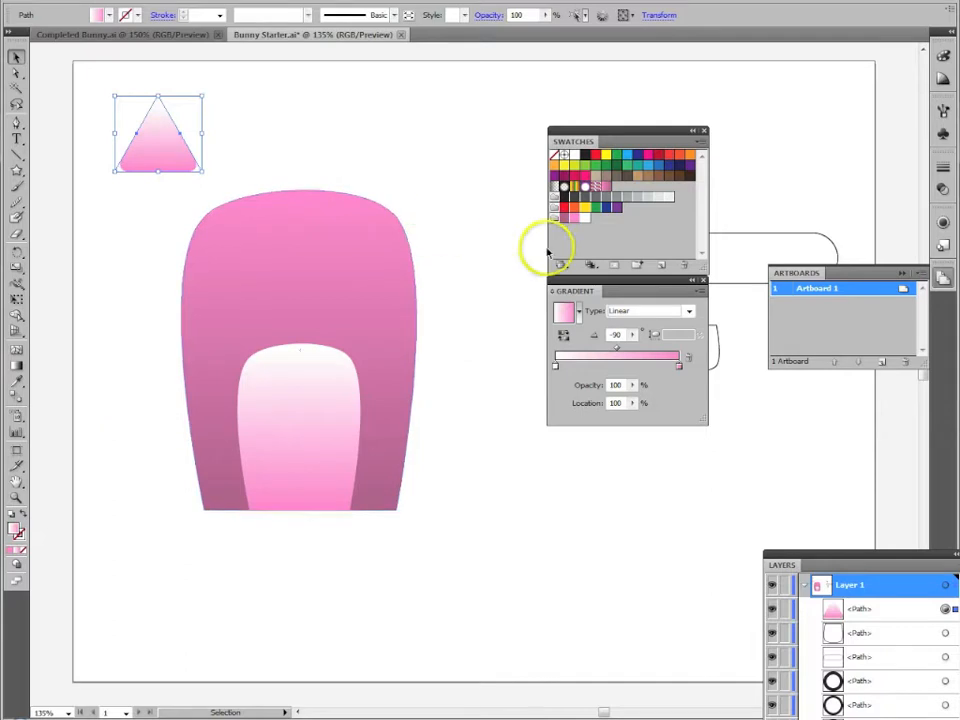
Sample the body's pink gradient onto the rounded triangle with the Eyedropper.
{"action": "key", "text": "i"}
{"action": "left_click", "coordinate": [287, 264]}
{"action": "left_click", "coordinate": [294, 266]}
{"action": "left_click", "coordinate": [16, 55]}
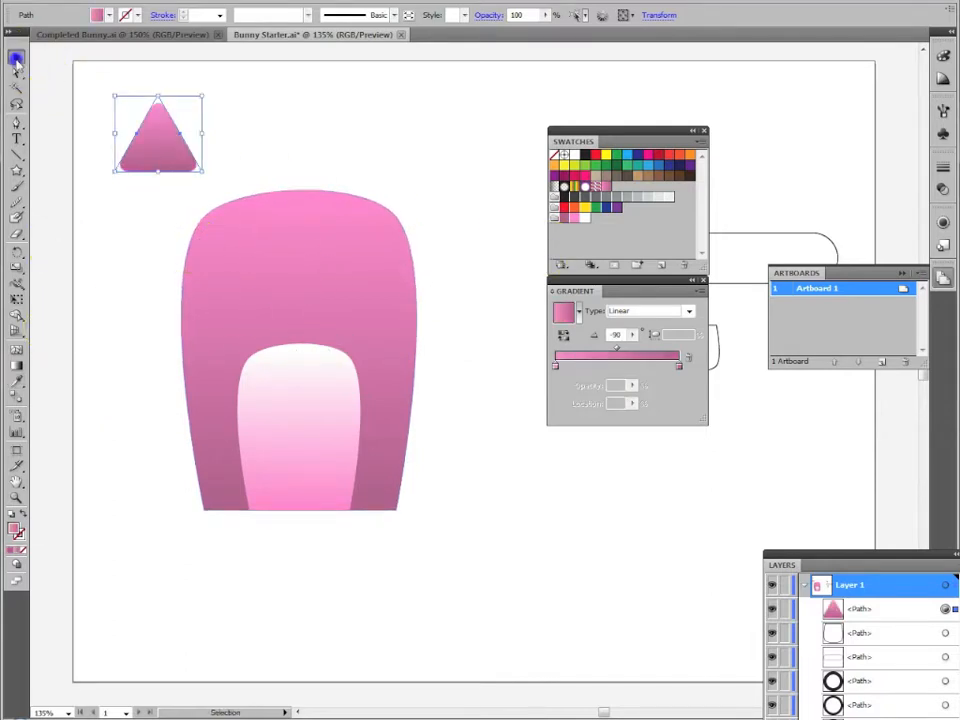
Float the triangle's appearance list beneath it and enlarge the list to show all its attributes.
{"action": "key", "text": "z"}
{"action": "left_click_drag", "start_coordinate": [94, 90], "coordinate": [294, 262]}
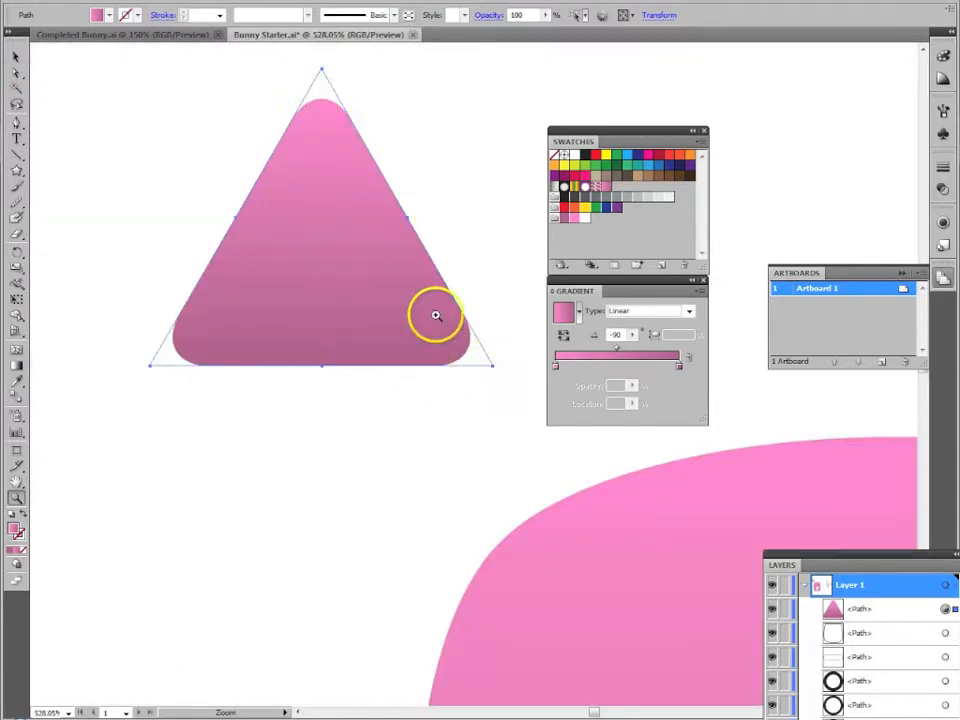
{"action": "left_click", "coordinate": [942, 222]}
{"action": "left_click_drag", "start_coordinate": [814, 212], "coordinate": [246, 408]}
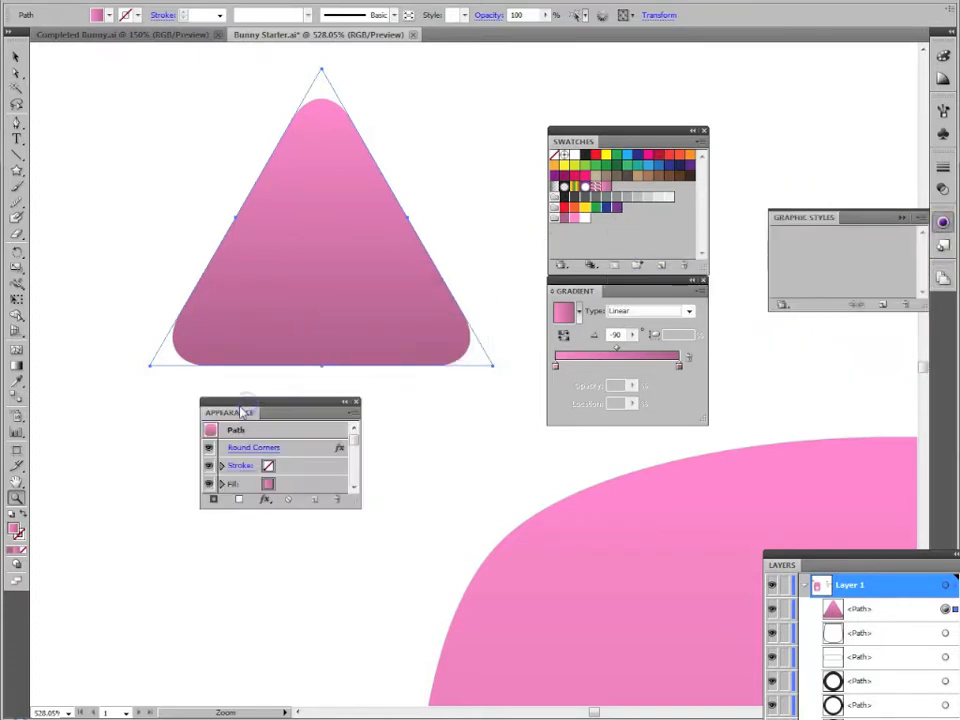
{"action": "left_click_drag", "start_coordinate": [371, 540], "coordinate": [385, 557]}
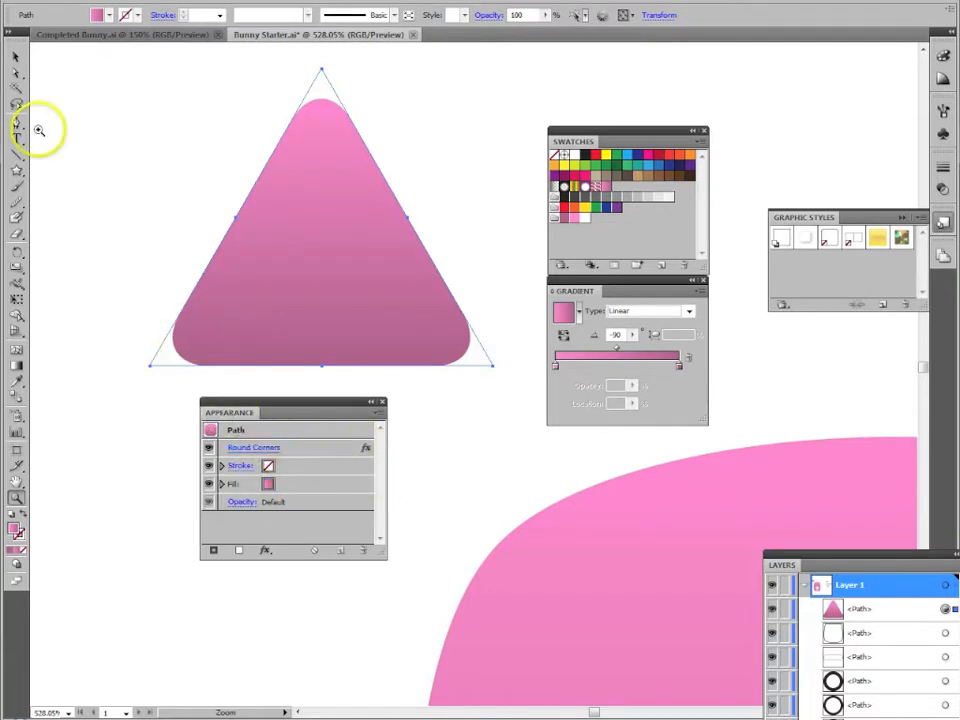
Expand the rounded triangle's appearance into real path geometry and move the appearance list away from the artwork.
{"action": "left_click", "coordinate": [16, 56]}
{"action": "left_click", "coordinate": [78, 162]}
{"action": "left_click", "coordinate": [375, 204]}
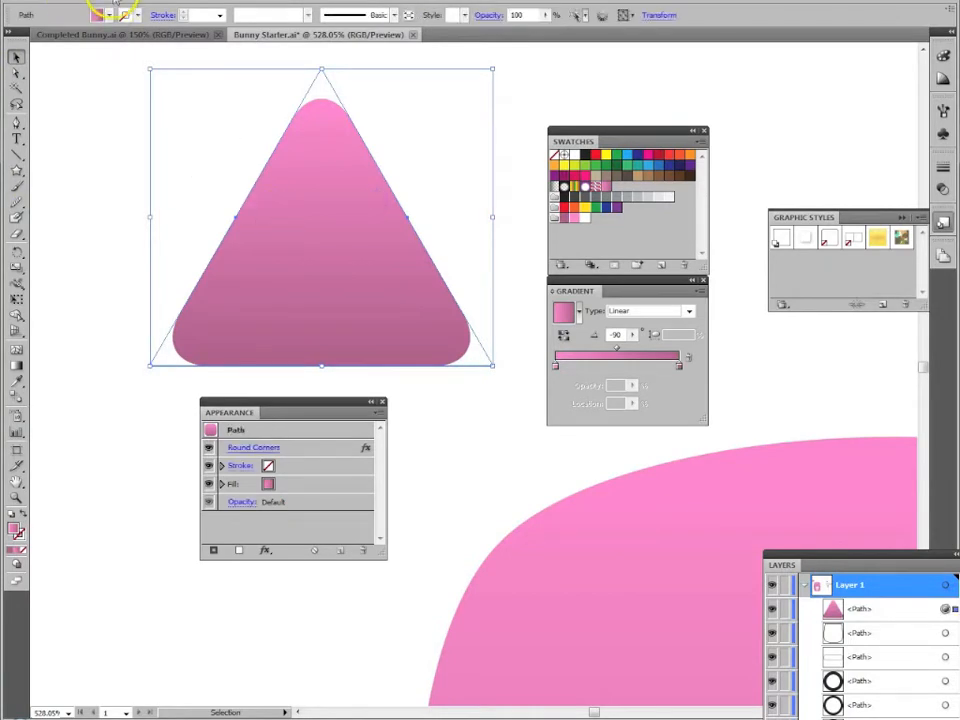
{"action": "left_click", "coordinate": [116, 3]}
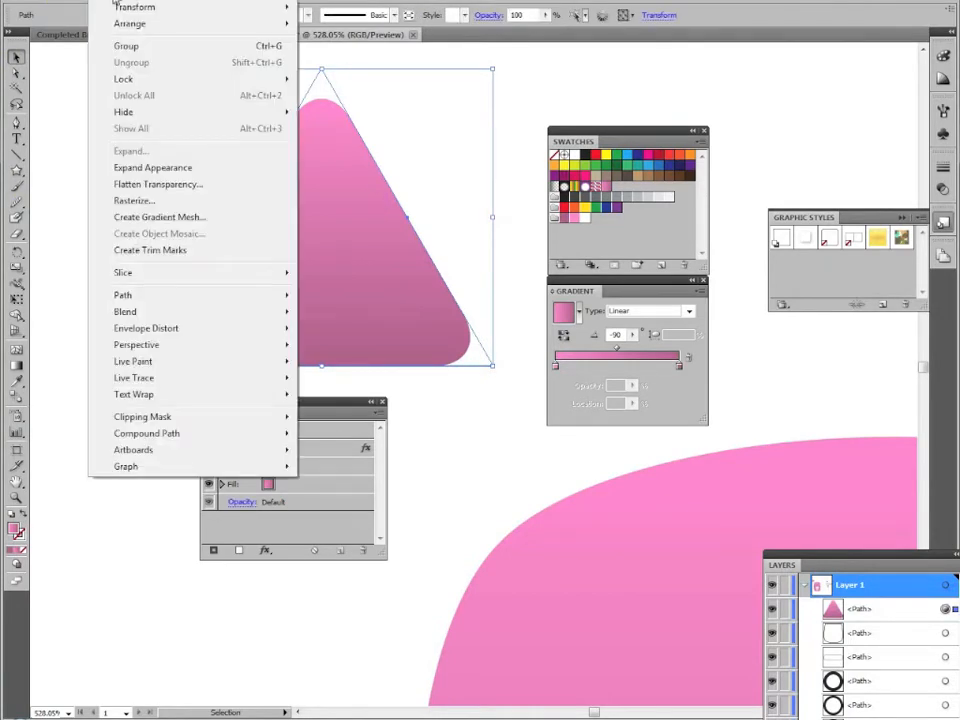
{"action": "left_click", "coordinate": [189, 167]}
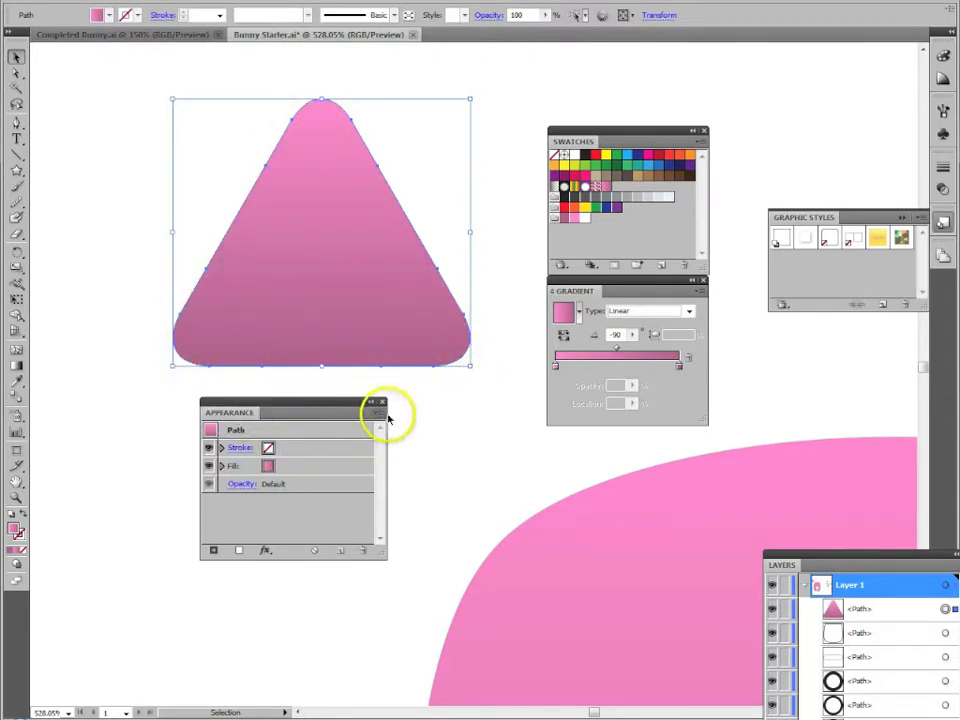
{"action": "left_click_drag", "start_coordinate": [320, 405], "coordinate": [955, 344]}
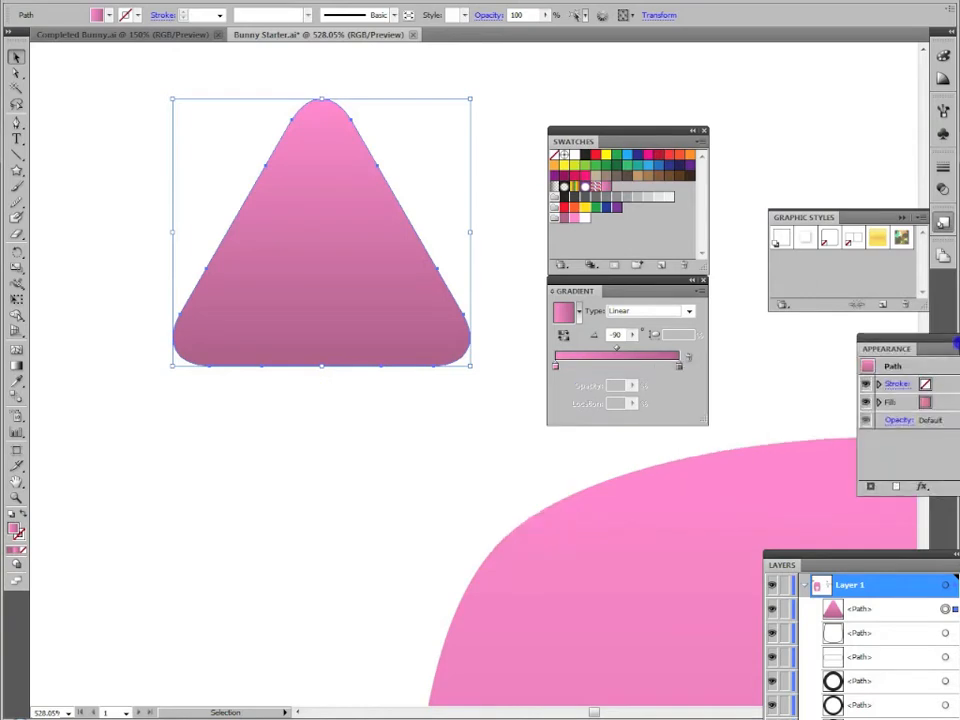
Turn the triangle upside down, narrow it slightly and place it at the body's bottom-left corner as the first foot.
{"action": "left_click", "coordinate": [472, 357]}
{"action": "key", "text": "ctrl+minus"}
{"action": "key", "text": "ctrl+minus"}
{"action": "key", "text": "ctrl+minus"}
{"action": "key", "text": "ctrl+minus"}
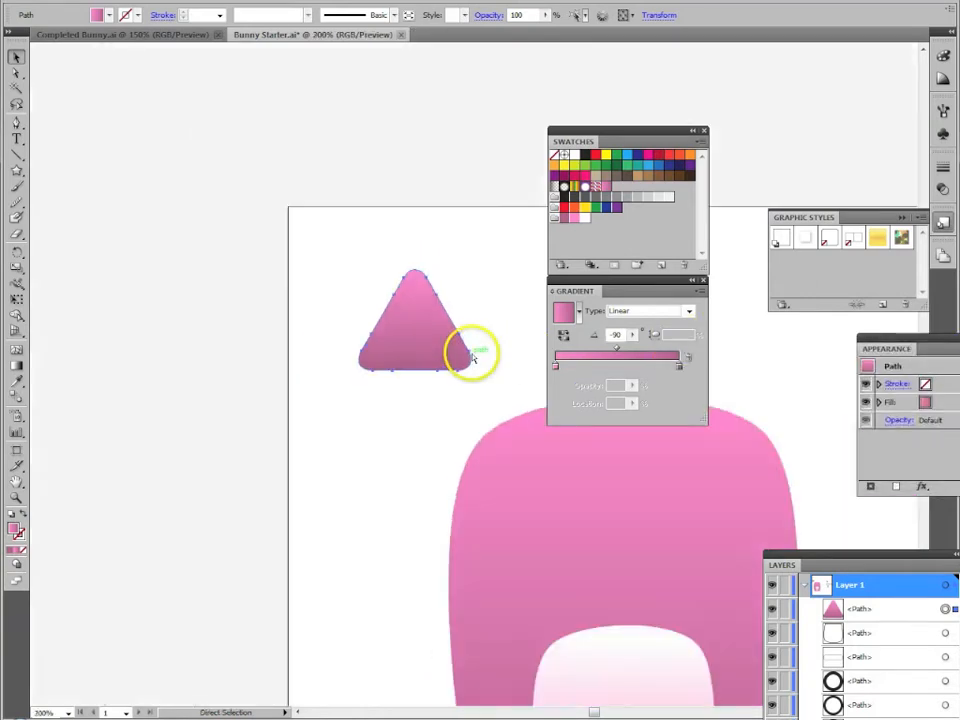
{"action": "left_click_drag", "start_coordinate": [443, 526], "coordinate": [195, 333]}
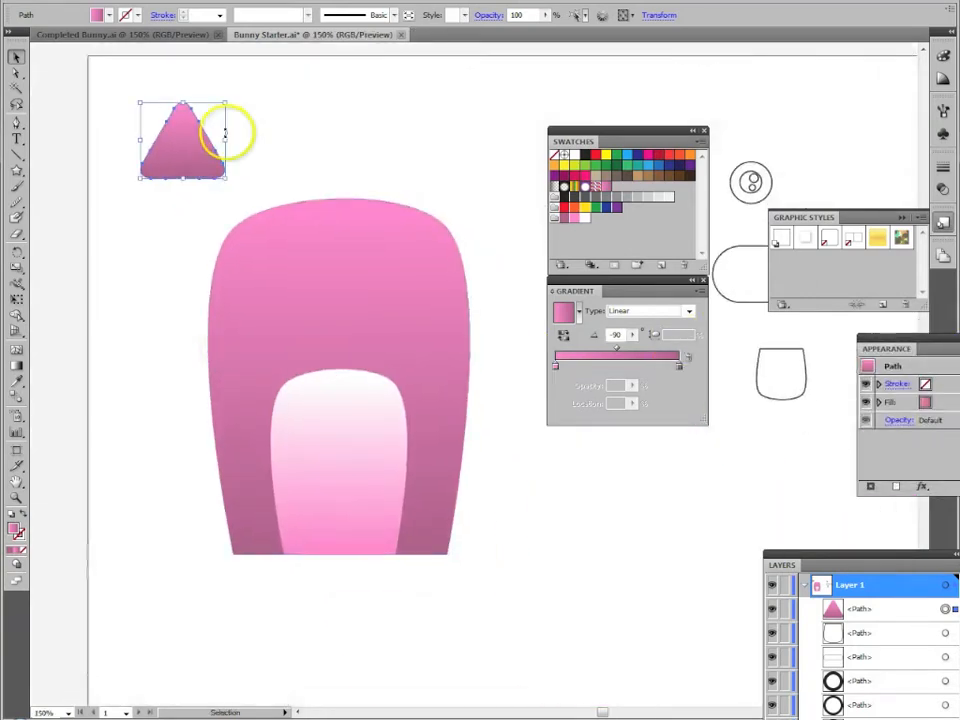
{"action": "left_click_drag", "start_coordinate": [230, 97], "coordinate": [122, 243]}
{"action": "left_click_drag", "start_coordinate": [193, 107], "coordinate": [300, 574]}
{"action": "left_click", "coordinate": [377, 636]}
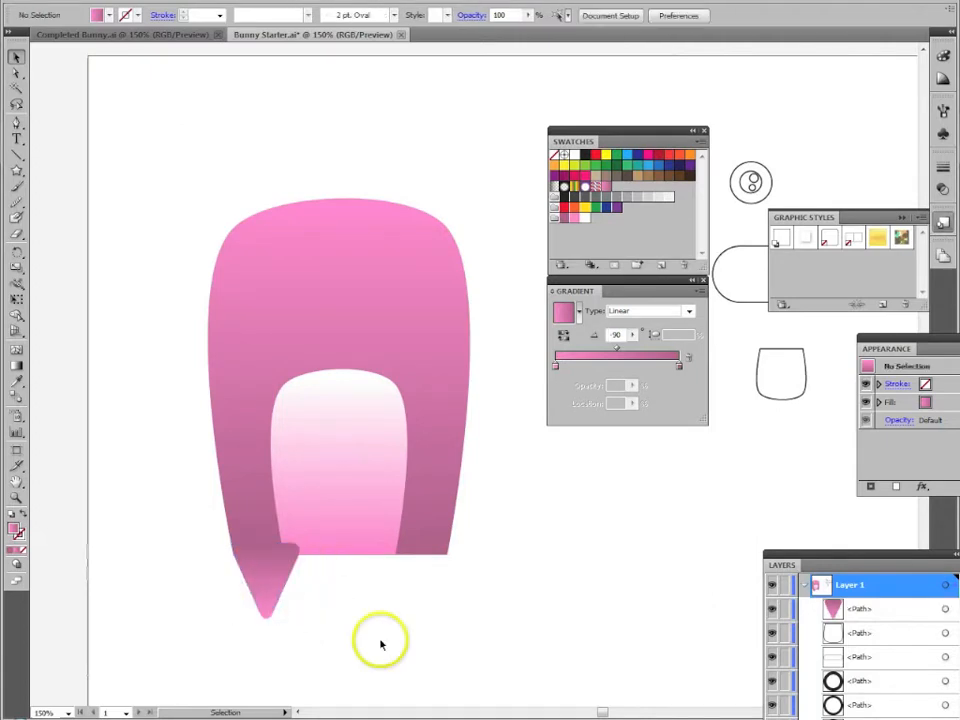
Duplicate the foot horizontally to the body's bottom-right corner.
{"action": "left_click", "coordinate": [268, 577]}
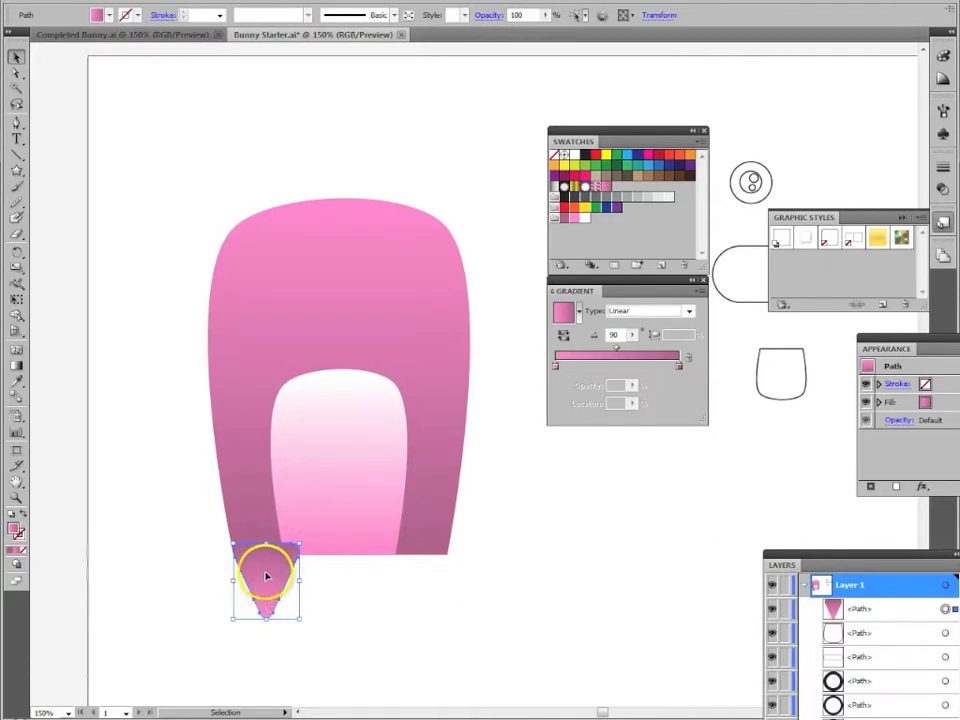
{"action": "left_click_drag", "start_coordinate": [264, 570], "coordinate": [408, 572]}
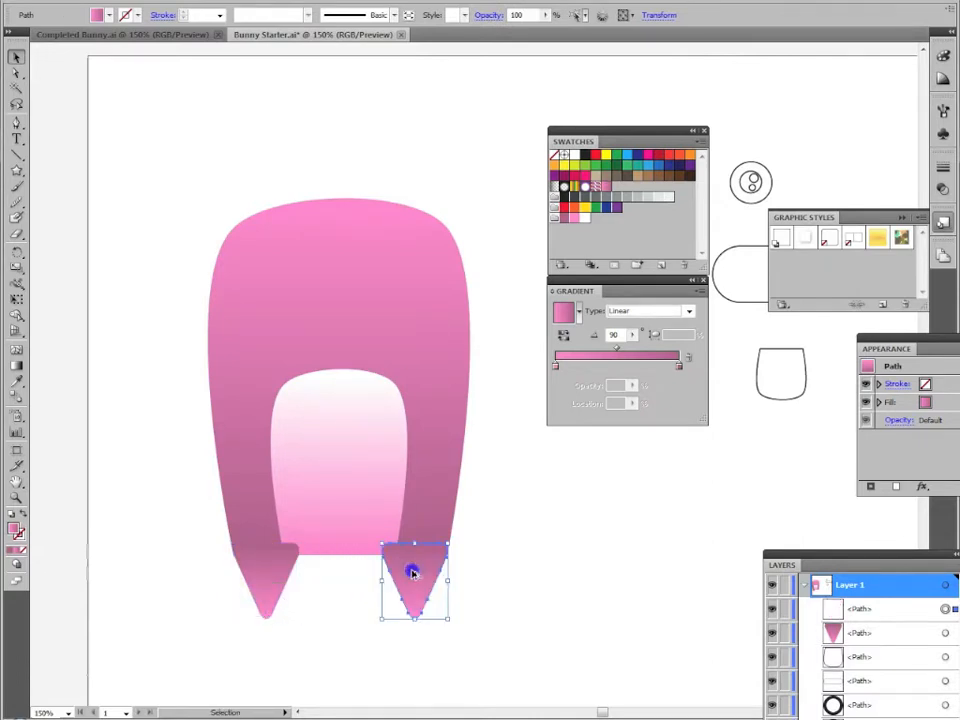
{"action": "left_click", "coordinate": [326, 600]}
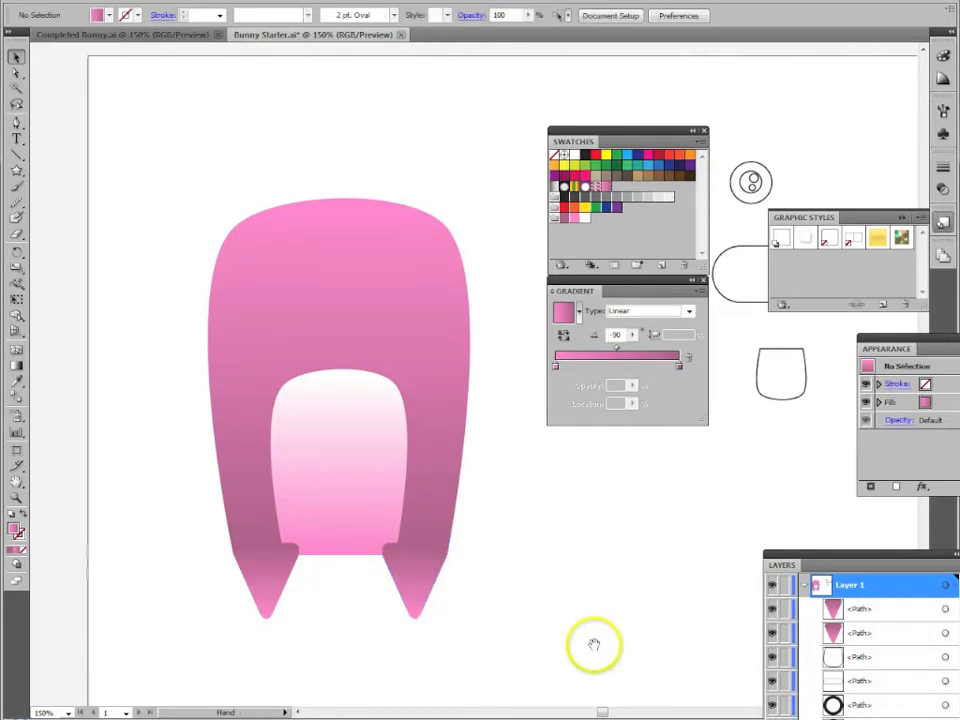
Restore the default panel arrangement of the Essentials workspace.
{"action": "scroll", "coordinate": [590, 605], "scroll_direction": "down", "scroll_amount": 1}
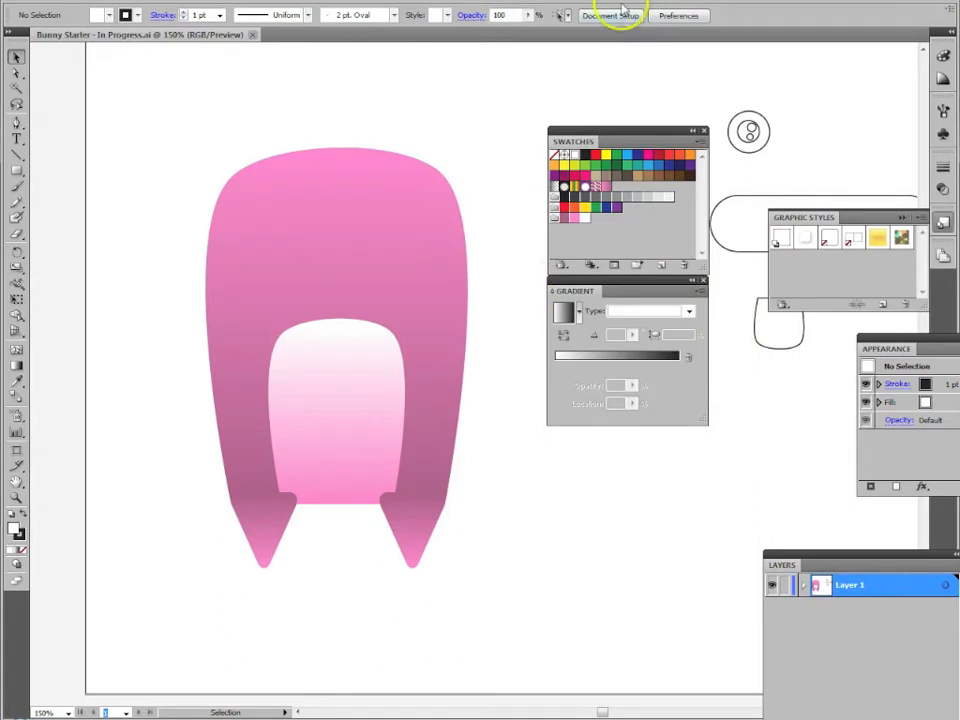
{"action": "left_click", "coordinate": [688, 3]}
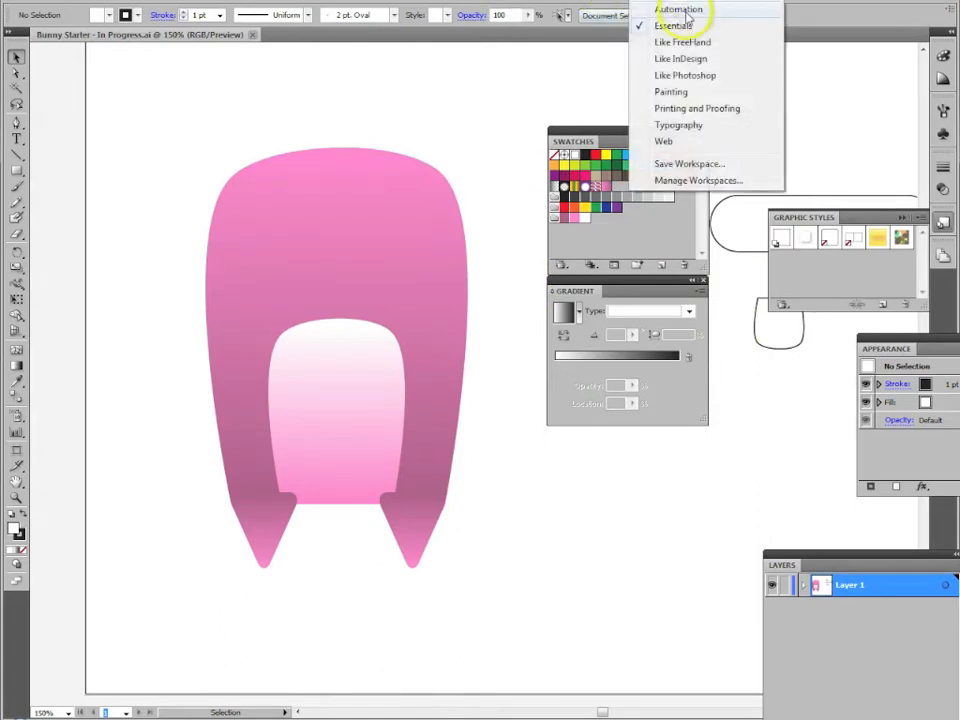
{"action": "left_click", "coordinate": [684, 28]}
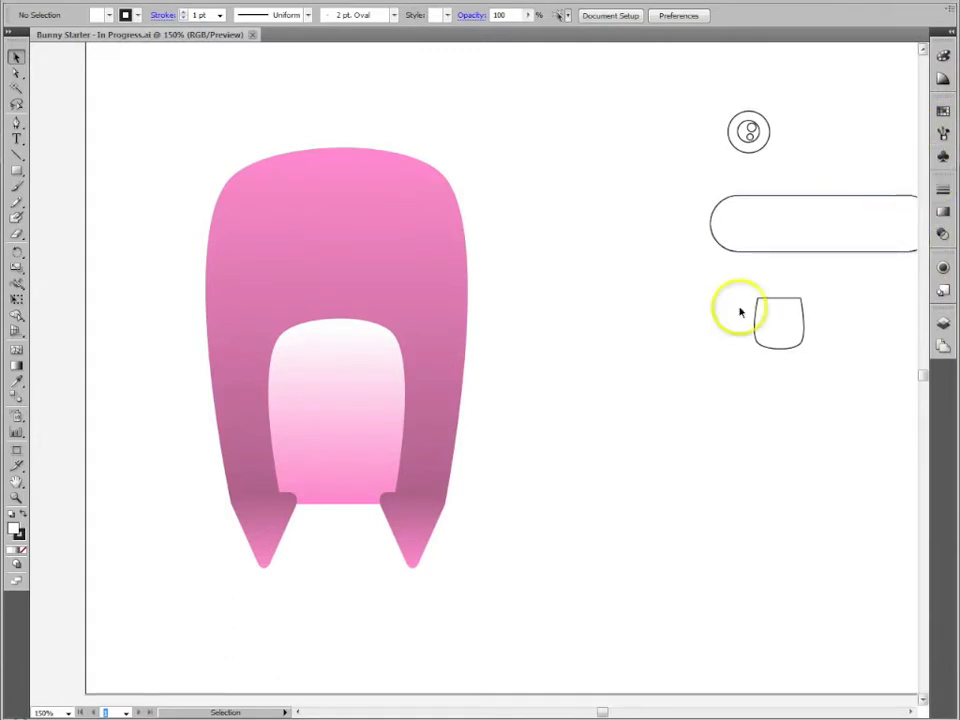
Move the long rounded rectangle closer to the bunny body, beside its upper right edge.
{"action": "key", "text": "space"}
{"action": "left_click_drag", "start_coordinate": [658, 313], "coordinate": [526, 325]}
{"action": "left_click_drag", "start_coordinate": [722, 253], "coordinate": [524, 259]}
{"action": "left_click", "coordinate": [470, 368]}
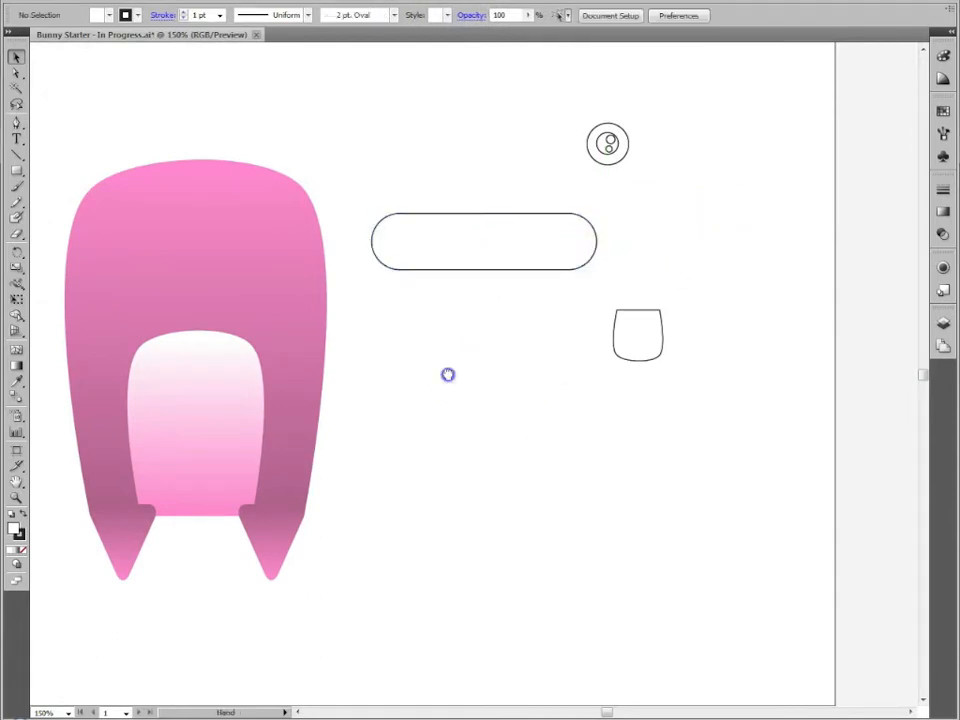
Move the long rounded rectangle up beside the top-right corner of the bunny body.
{"action": "key", "text": "space"}
{"action": "left_click_drag", "start_coordinate": [448, 375], "coordinate": [587, 375]}
{"action": "left_click_drag", "start_coordinate": [606, 255], "coordinate": [516, 140]}
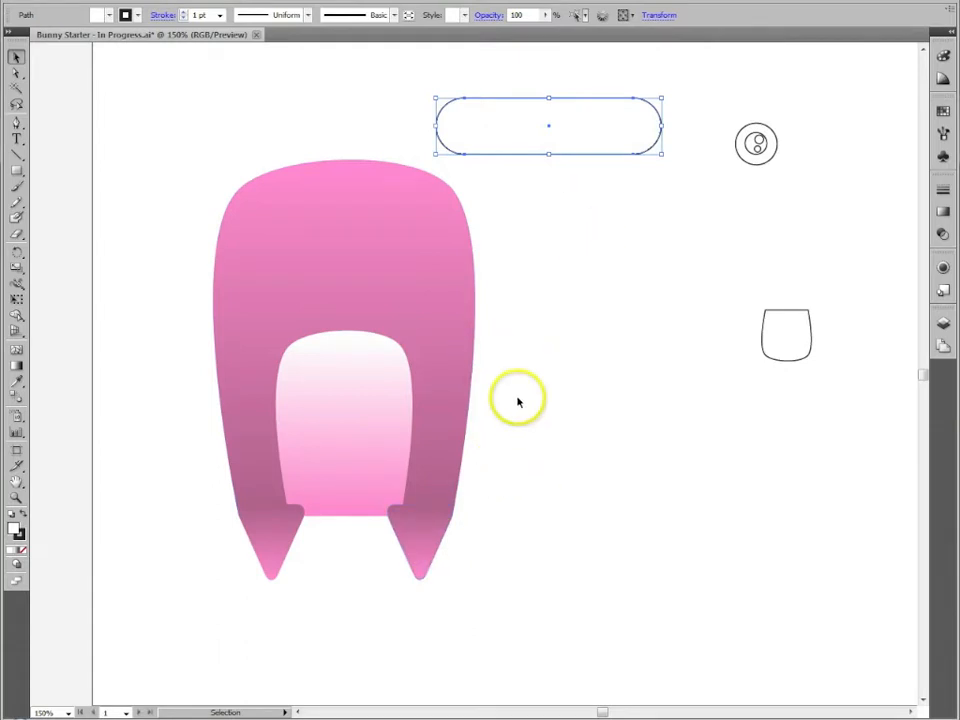
{"action": "scroll", "coordinate": [518, 398], "scroll_direction": "up", "scroll_amount": 2}
{"action": "left_click_drag", "start_coordinate": [477, 204], "coordinate": [546, 213]}
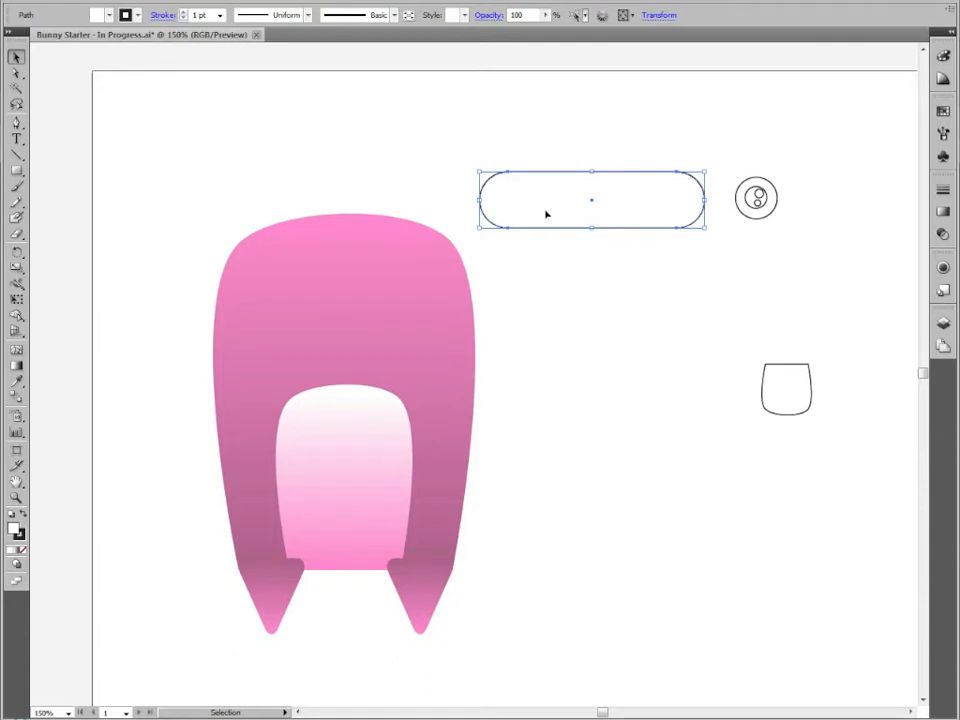
Warp the rounded rectangle with a horizontal Arch effect using 21% bend and -52% horizontal distortion.
{"action": "left_click", "coordinate": [217, 2]}
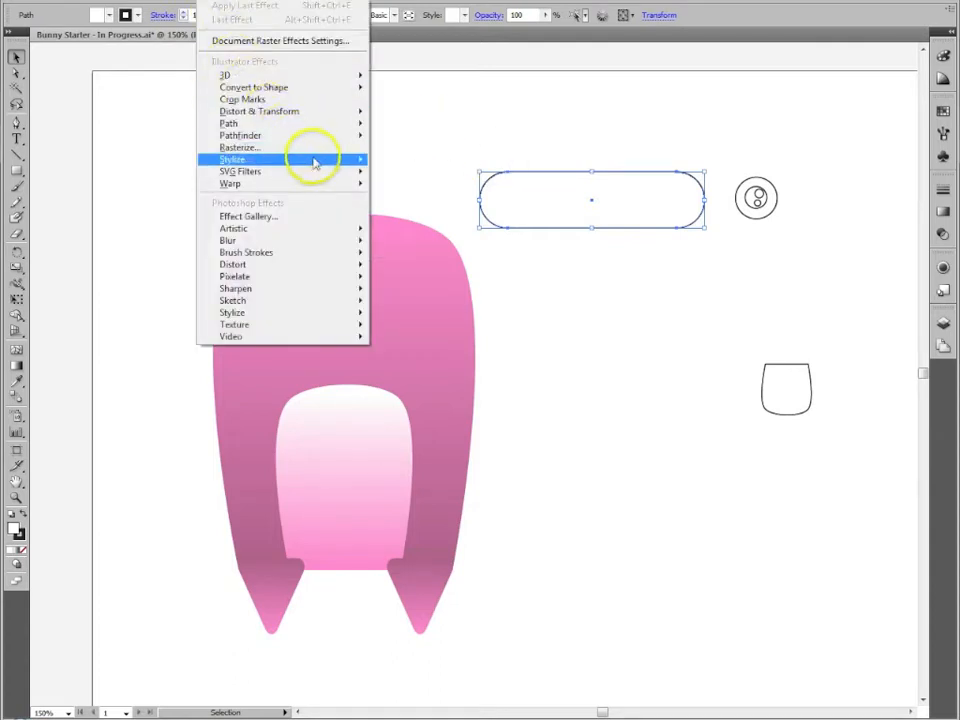
{"action": "mouse_move", "coordinate": [318, 162]}
{"action": "mouse_move", "coordinate": [308, 189]}
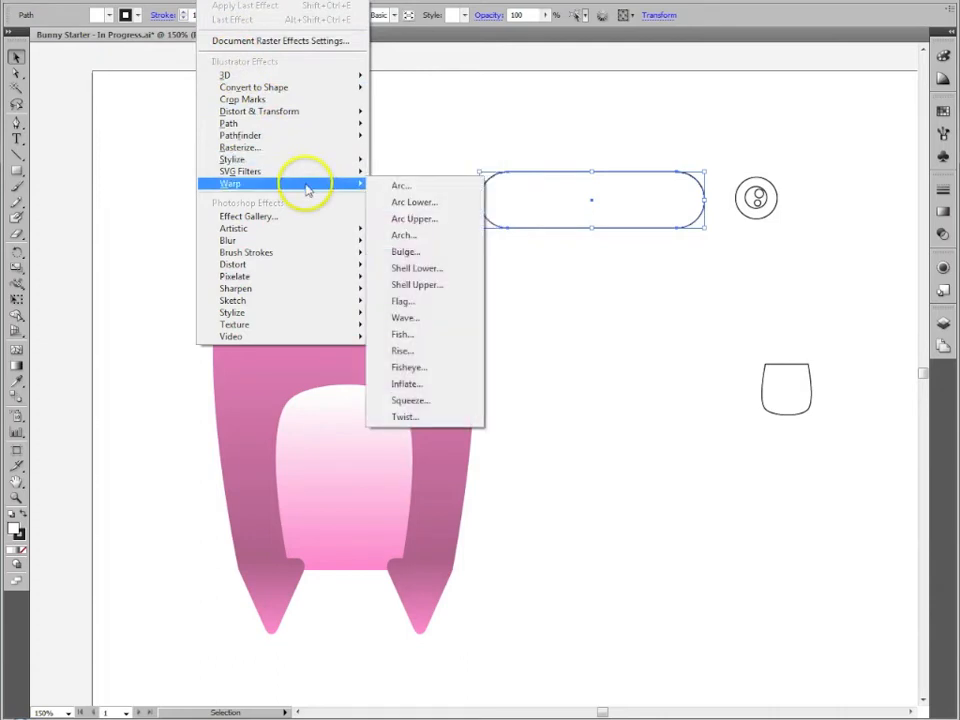
{"action": "left_click", "coordinate": [427, 238]}
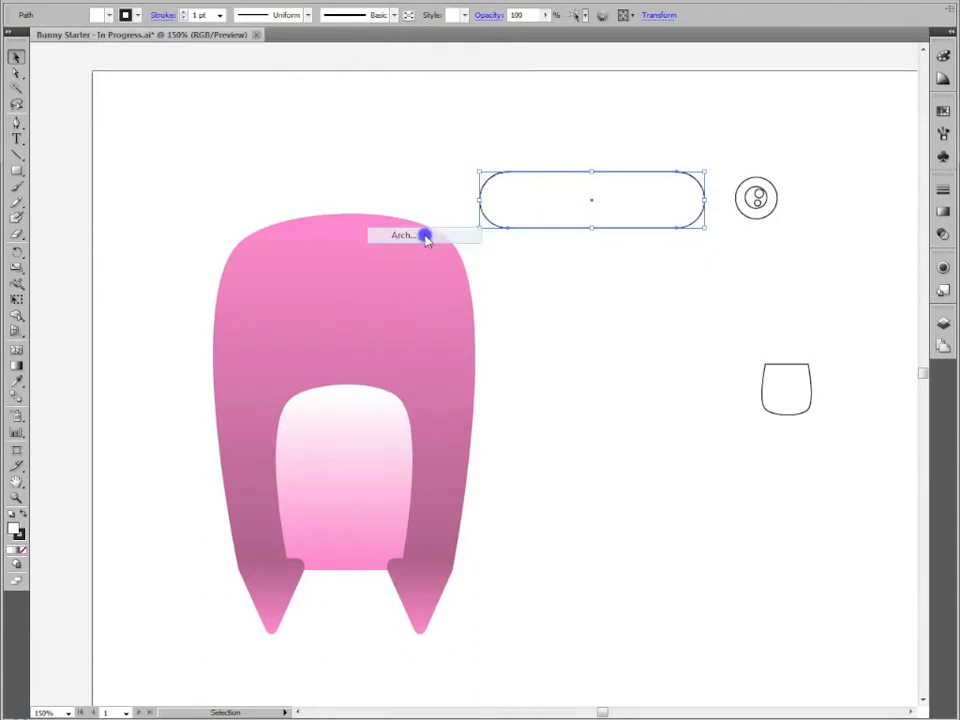
{"action": "left_click_drag", "start_coordinate": [454, 251], "coordinate": [586, 276]}
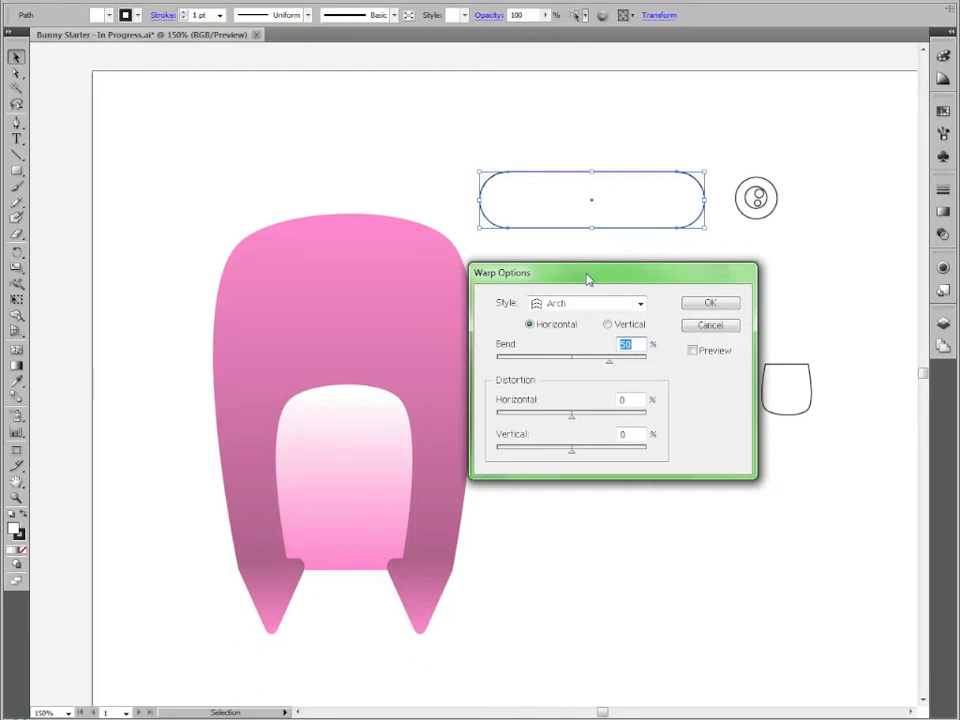
{"action": "left_click", "coordinate": [694, 350]}
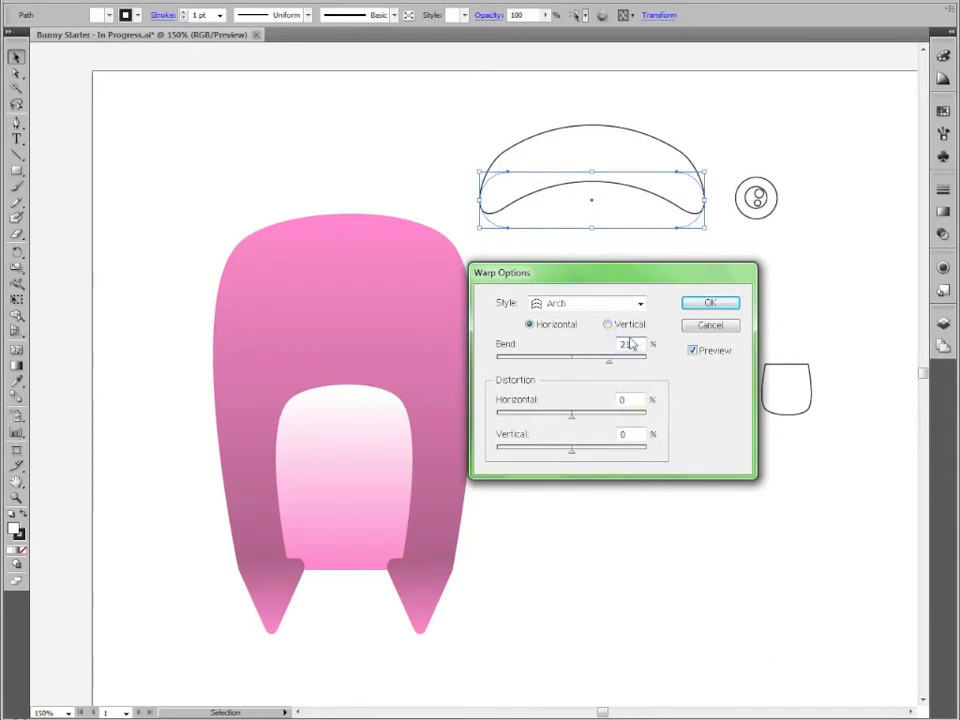
{"action": "left_click", "coordinate": [627, 400]}
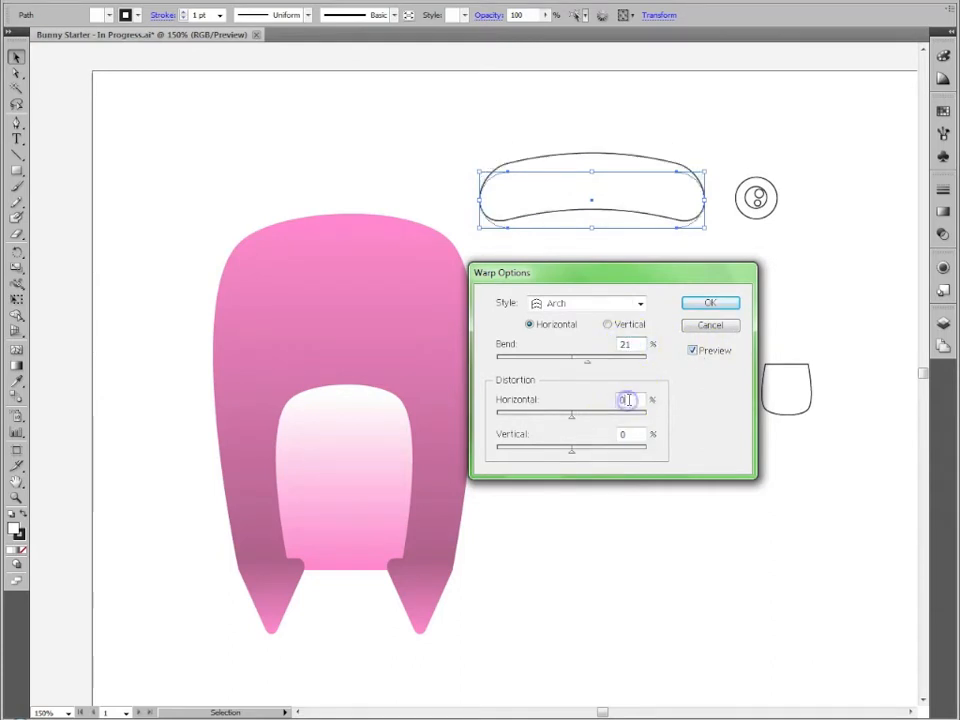
{"action": "left_click_drag", "start_coordinate": [574, 424], "coordinate": [532, 418]}
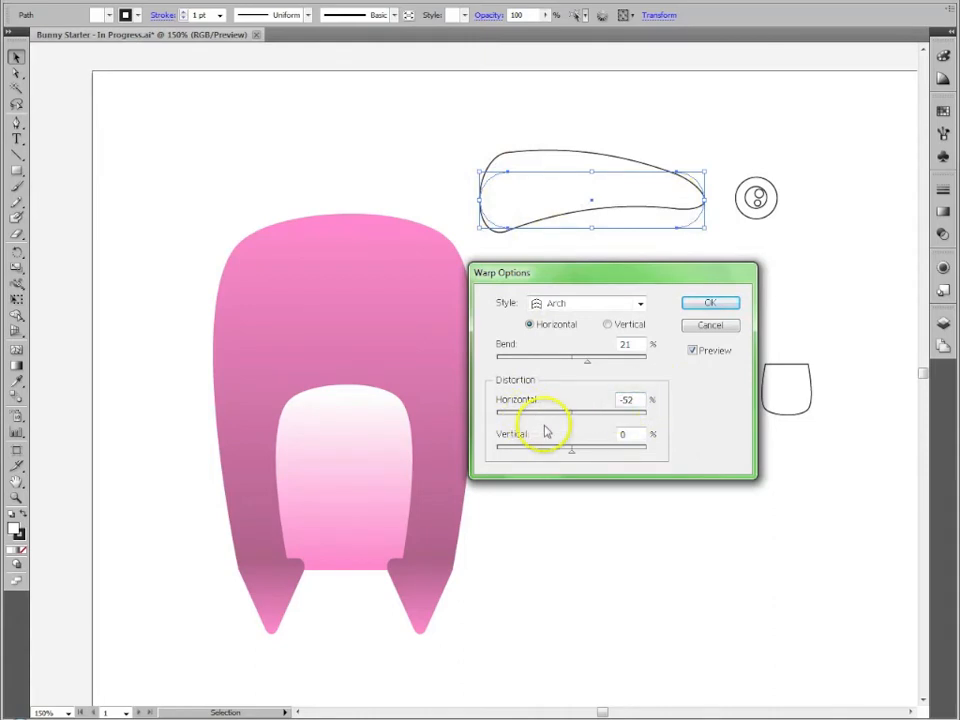
{"action": "left_click_drag", "start_coordinate": [536, 420], "coordinate": [531, 418]}
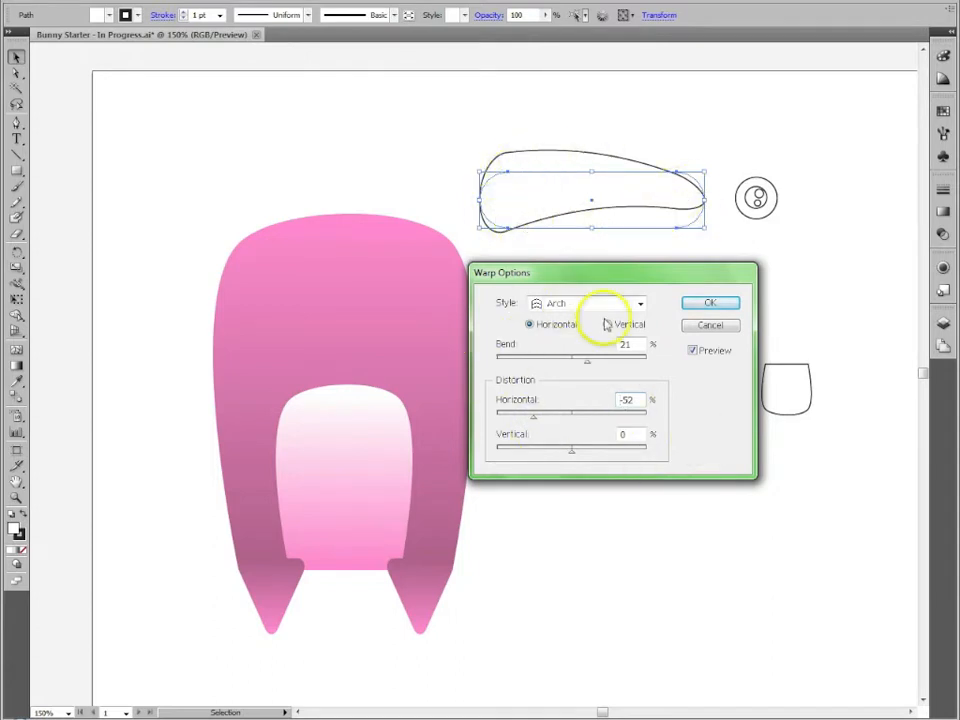
{"action": "left_click", "coordinate": [730, 306]}
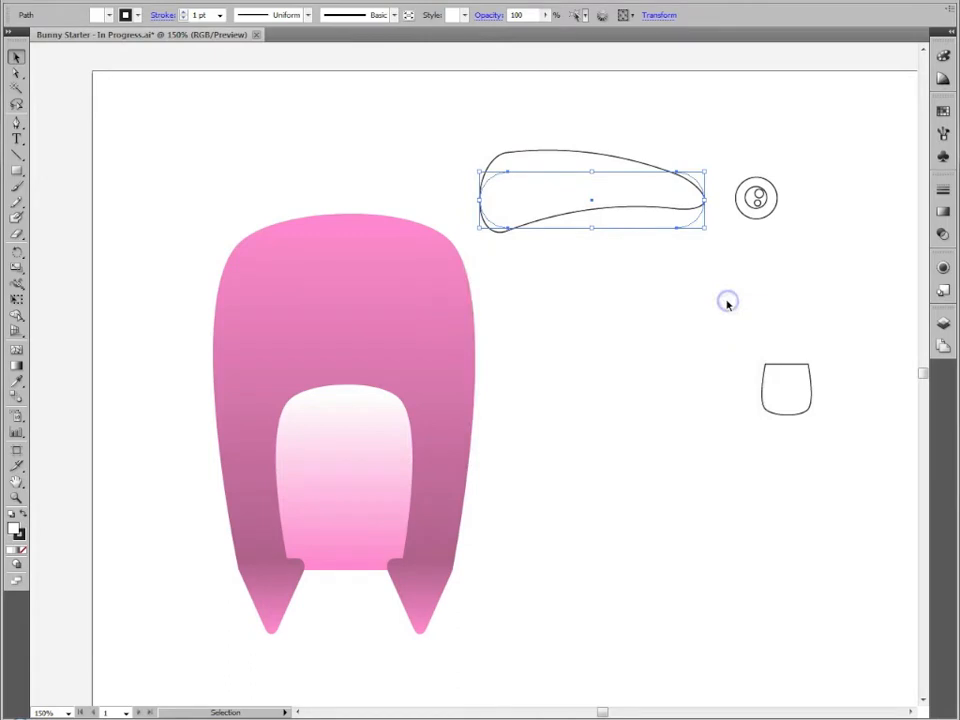
Shift the warped shape slightly left and expand its appearance into editable paths.
{"action": "left_click_drag", "start_coordinate": [611, 210], "coordinate": [600, 212]}
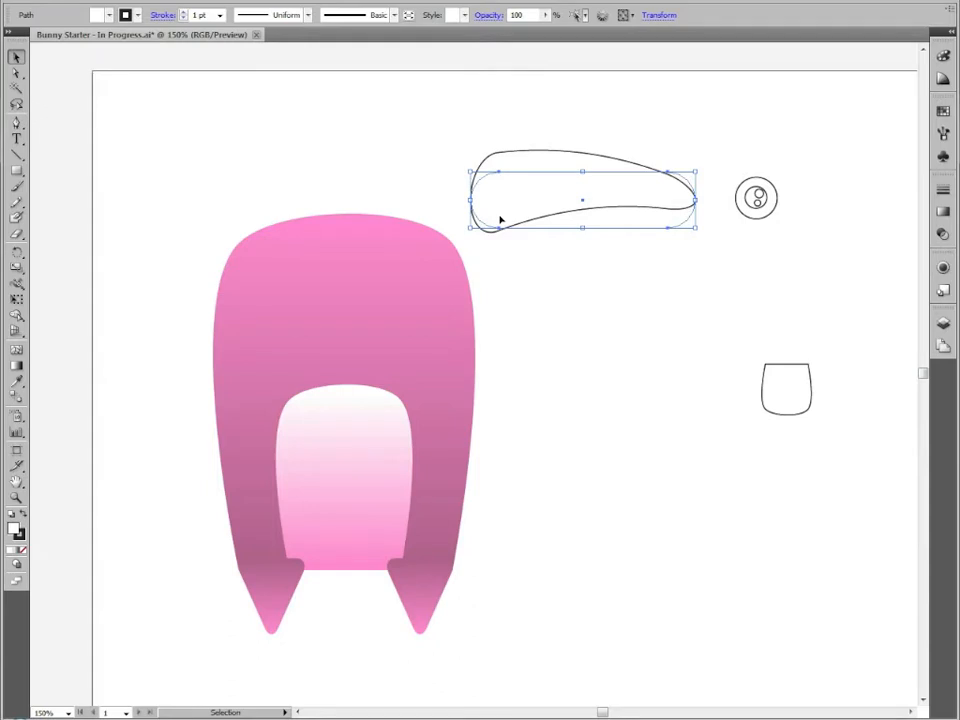
{"action": "left_click", "coordinate": [107, 4]}
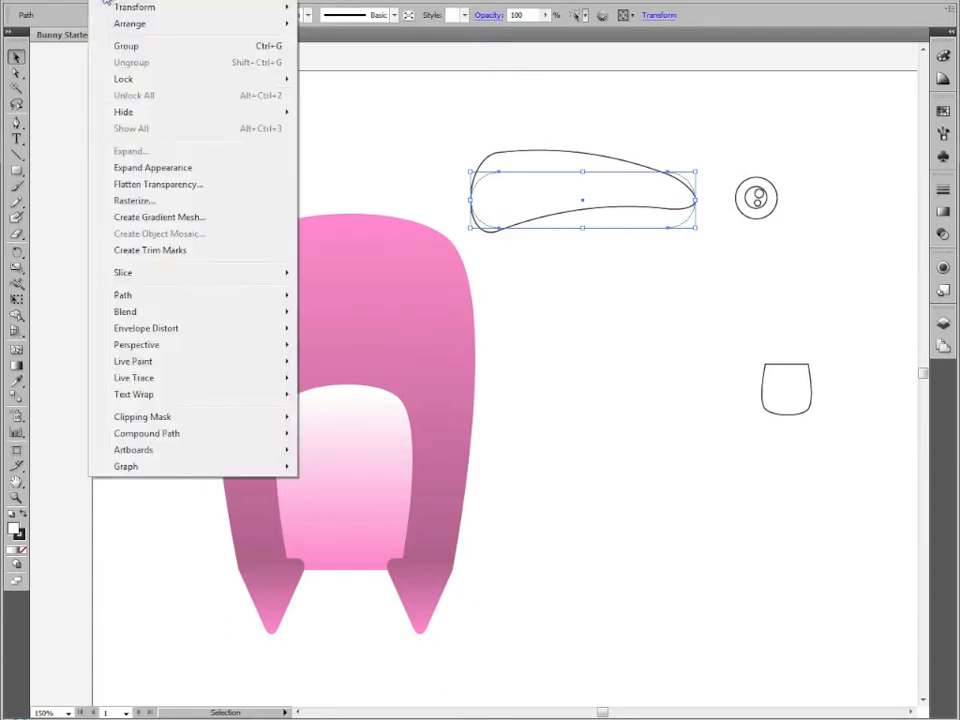
{"action": "left_click", "coordinate": [189, 165]}
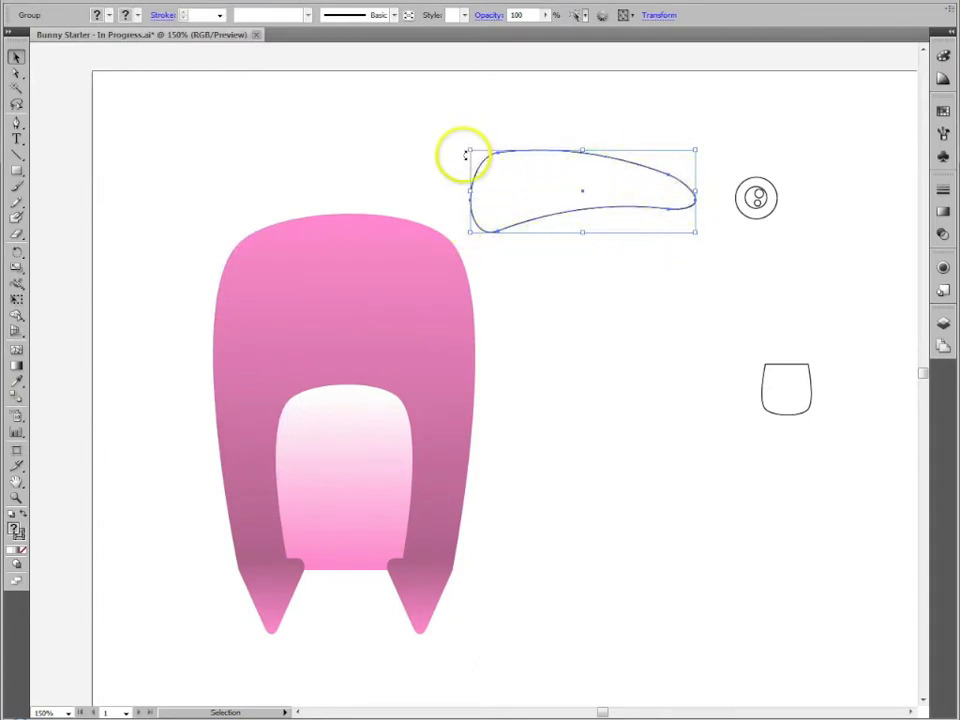
Rotate the warped shape upright with its narrow end down and place it on the head's upper left as an ear.
{"action": "scroll", "coordinate": [465, 160], "scroll_direction": "up", "scroll_amount": 2}
{"action": "left_click_drag", "start_coordinate": [466, 182], "coordinate": [574, 139]}
{"action": "left_click_drag", "start_coordinate": [606, 300], "coordinate": [295, 233]}
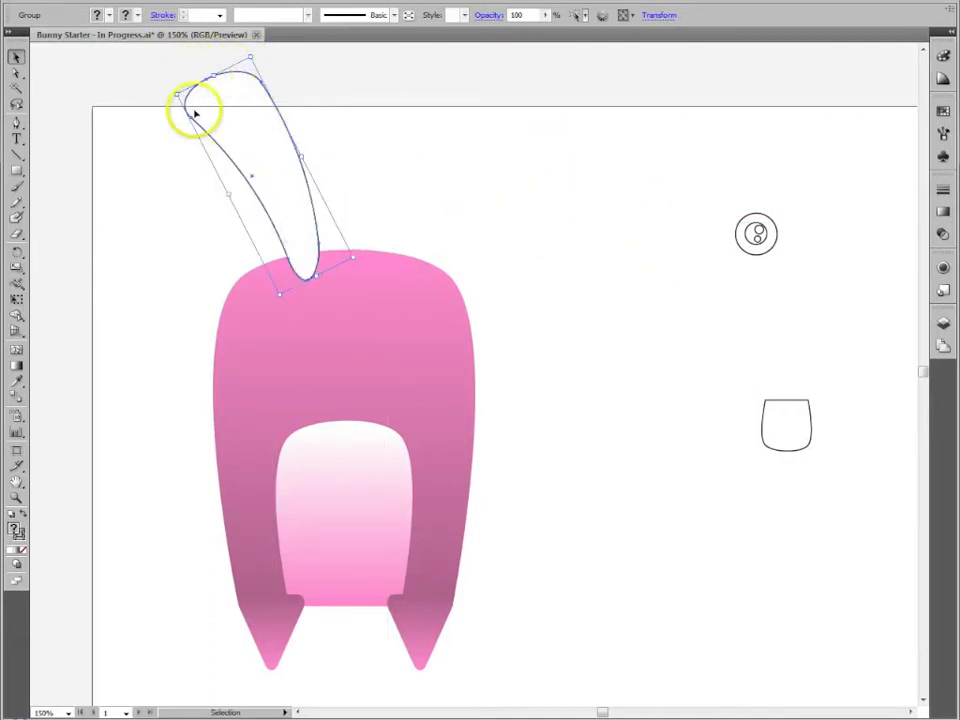
Copy the body's pink gradient fill onto the ear with the Eyedropper.
{"action": "left_click", "coordinate": [302, 222]}
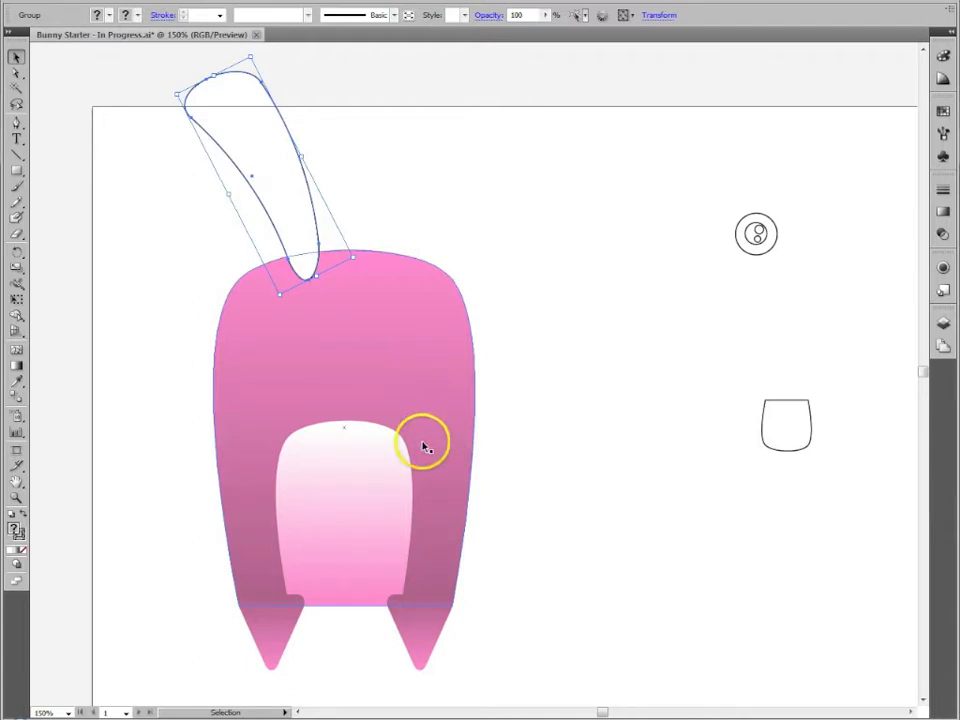
{"action": "left_click", "coordinate": [17, 383]}
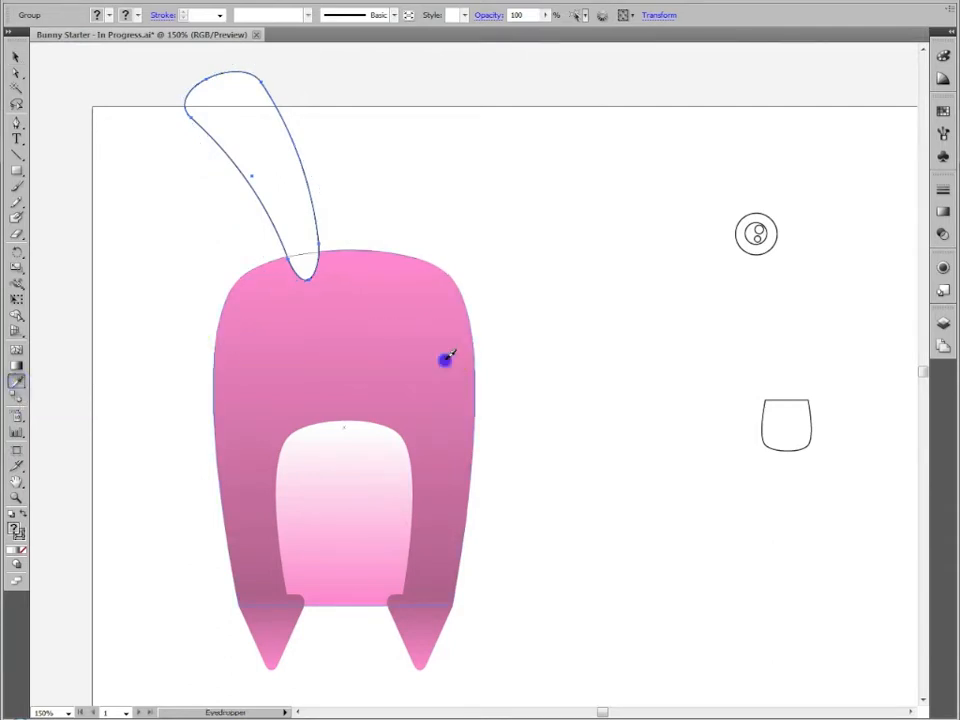
{"action": "left_click", "coordinate": [445, 360]}
{"action": "left_click", "coordinate": [16, 57]}
{"action": "left_click", "coordinate": [140, 222]}
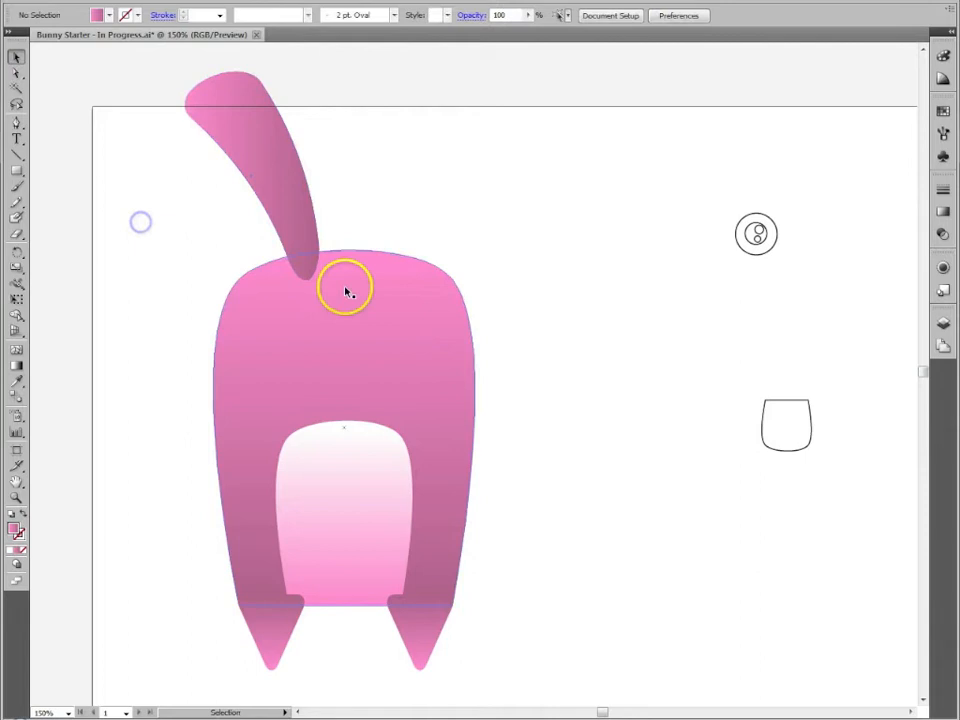
Redirect the ear's gradient to run from light pink at its base to dark pink at its tip.
{"action": "left_click", "coordinate": [285, 227]}
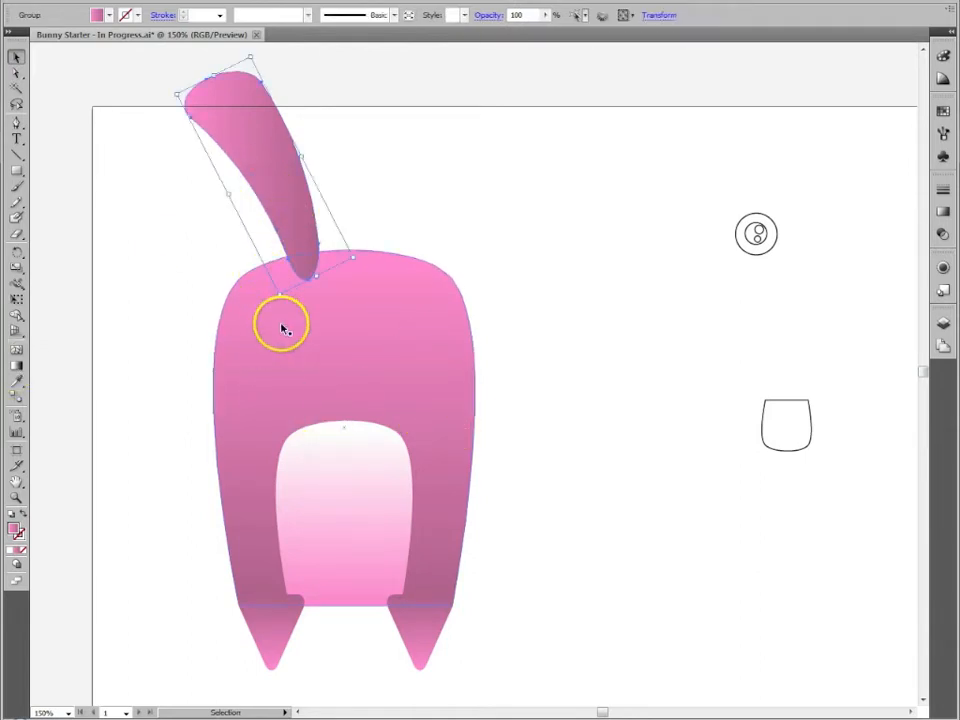
{"action": "left_click", "coordinate": [16, 366]}
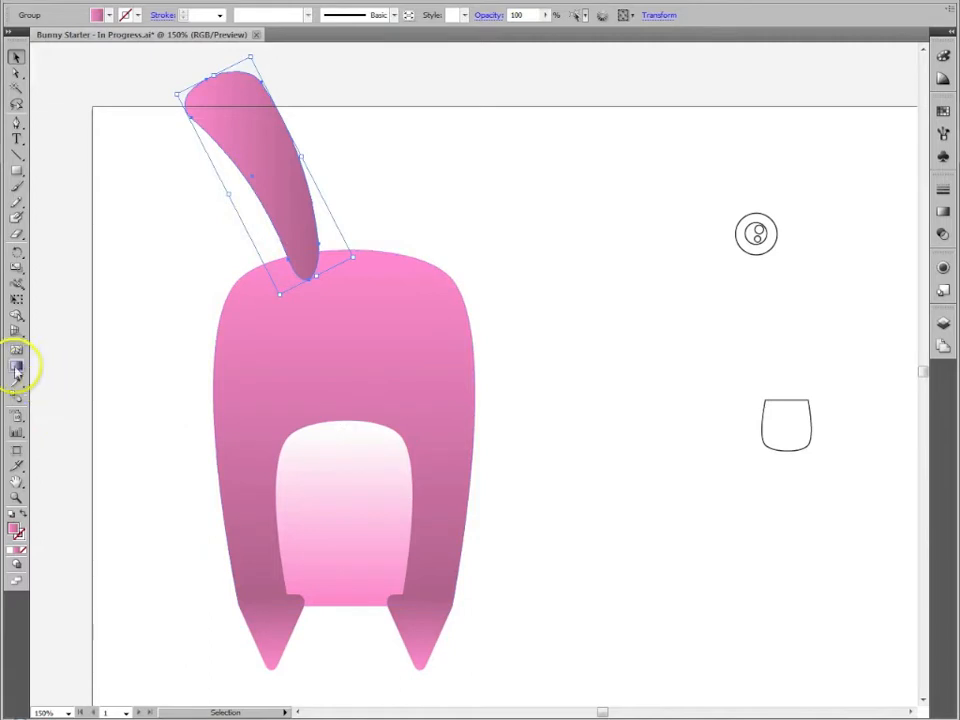
{"action": "left_click", "coordinate": [300, 262]}
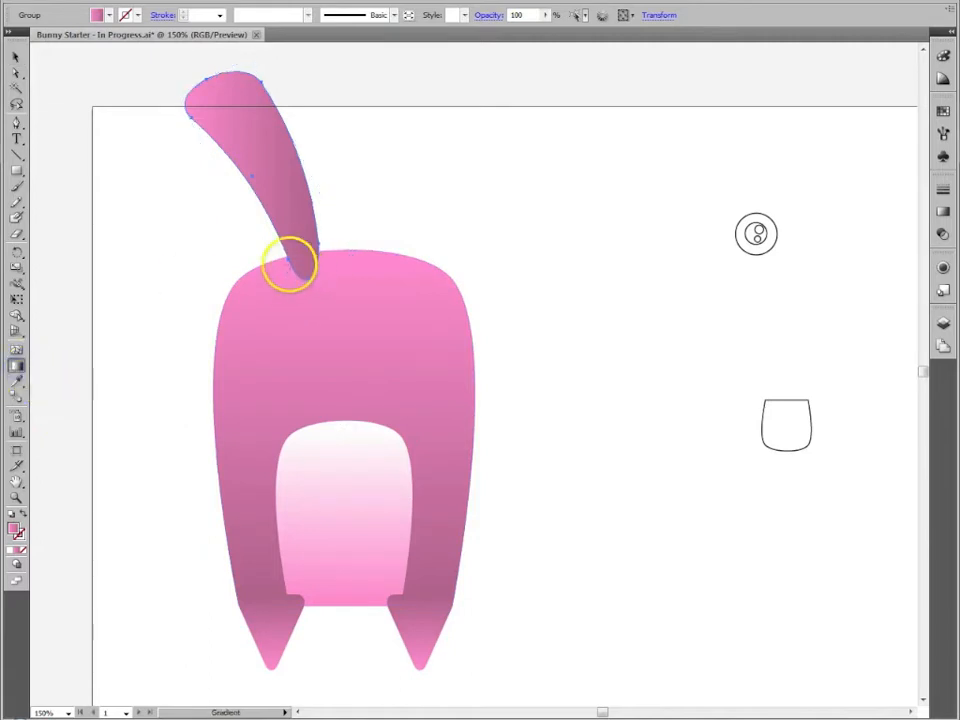
{"action": "left_click_drag", "start_coordinate": [307, 272], "coordinate": [230, 84]}
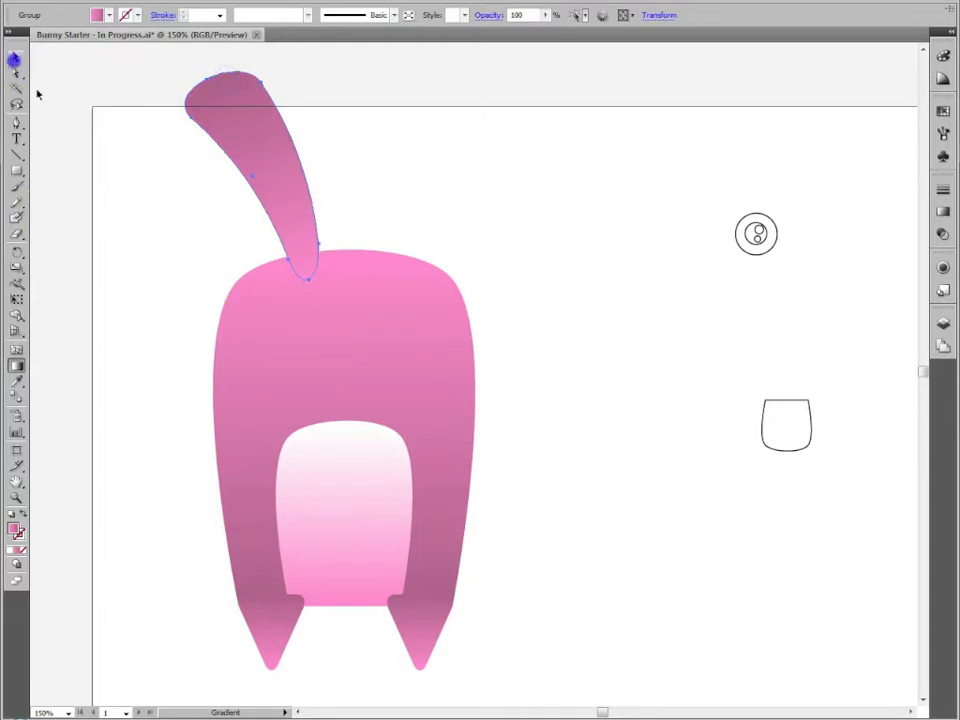
{"action": "left_click", "coordinate": [15, 58]}
{"action": "left_click", "coordinate": [122, 201]}
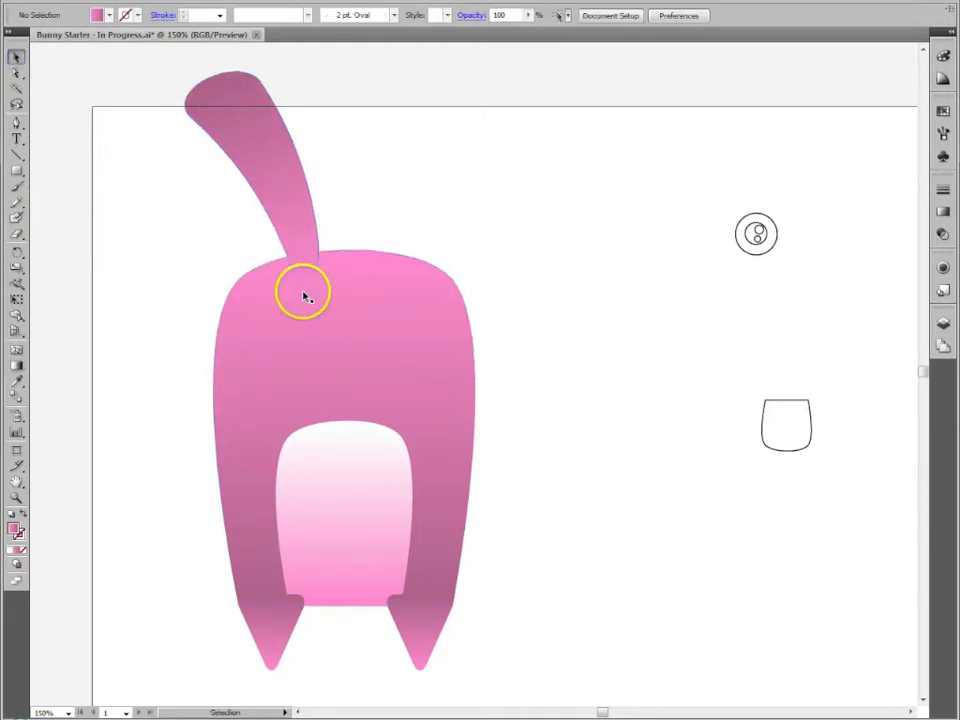
Nudge the ear slightly left and create an inner ear shape by offsetting its path by -15 px.
{"action": "left_click", "coordinate": [291, 199]}
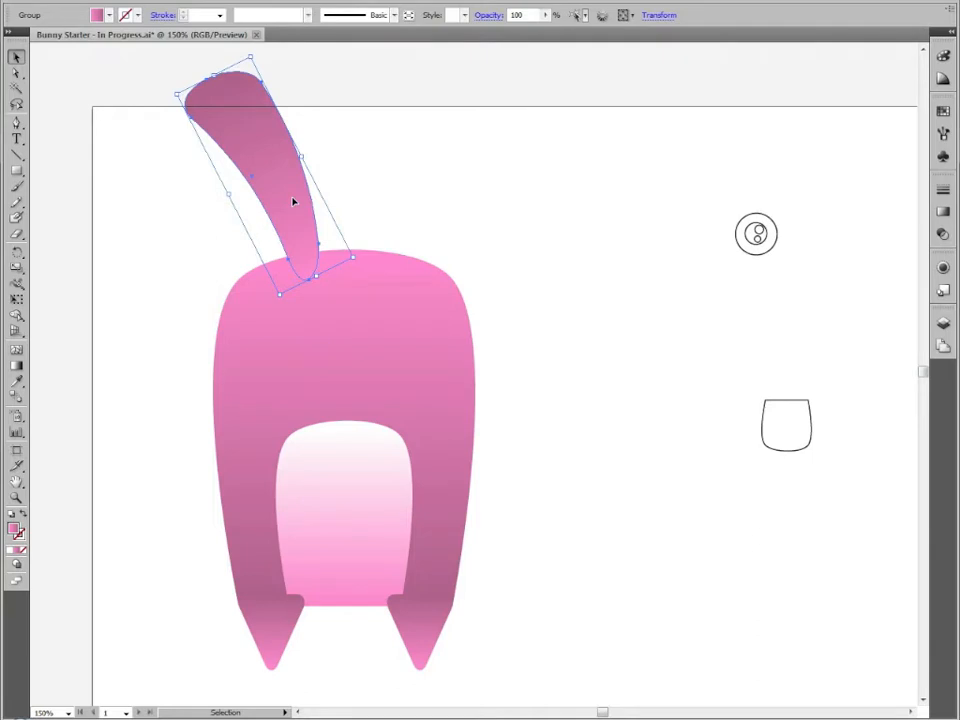
{"action": "left_click_drag", "start_coordinate": [289, 200], "coordinate": [281, 199]}
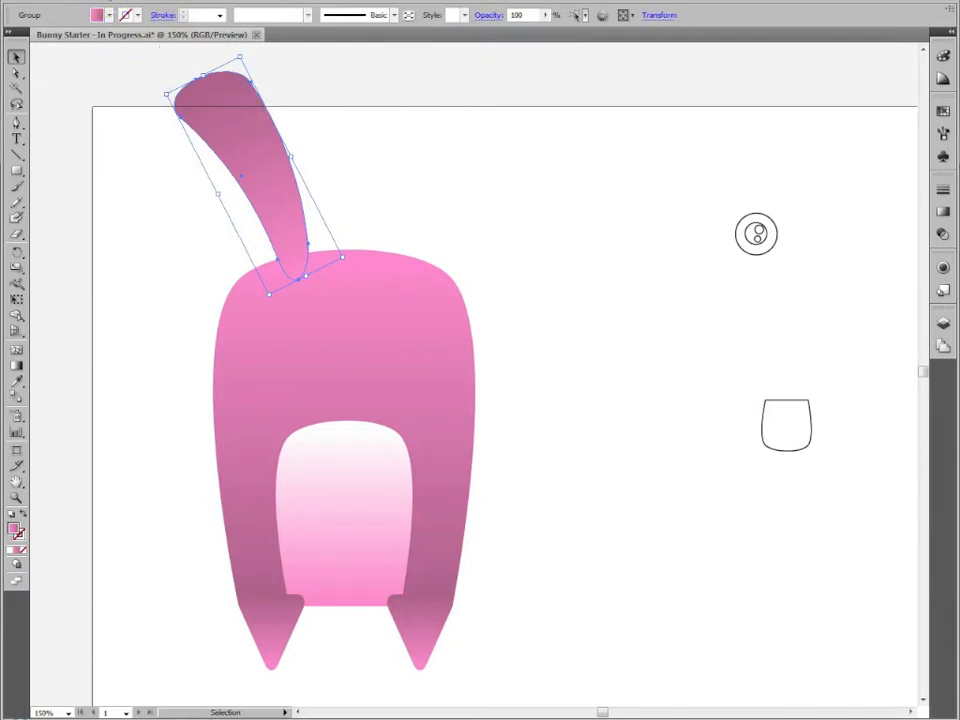
{"action": "left_click", "coordinate": [112, 2]}
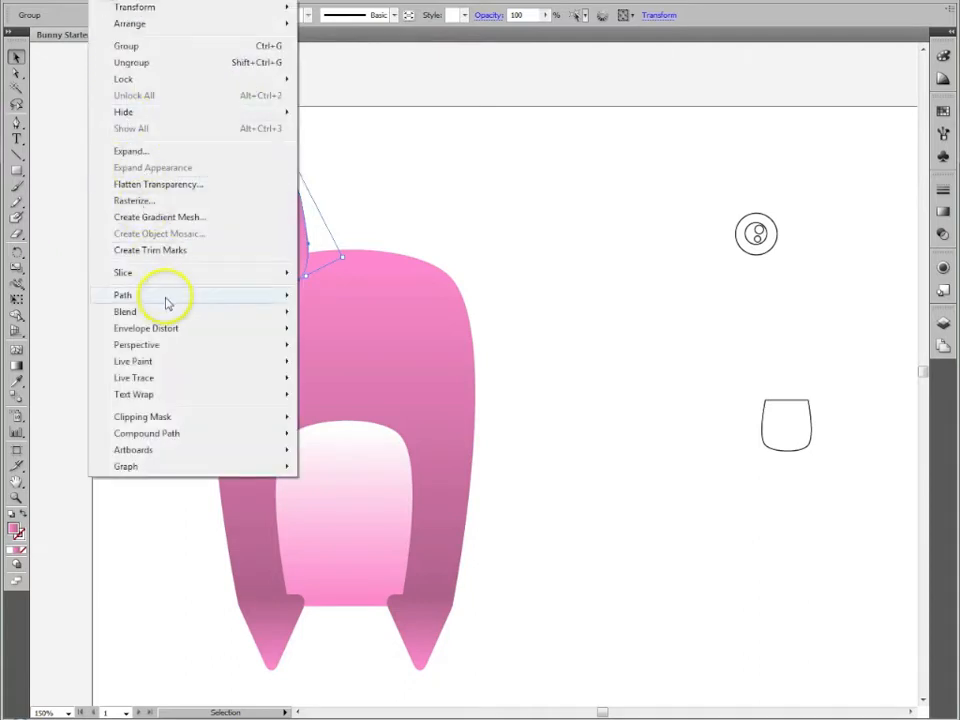
{"action": "left_click", "coordinate": [166, 298]}
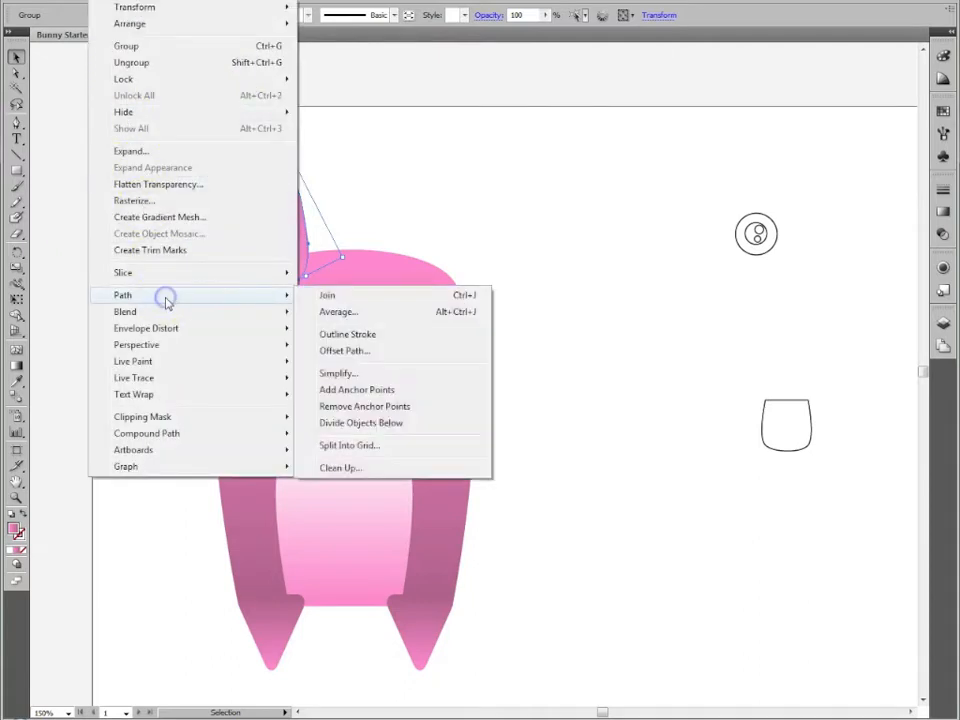
{"action": "left_click", "coordinate": [403, 358]}
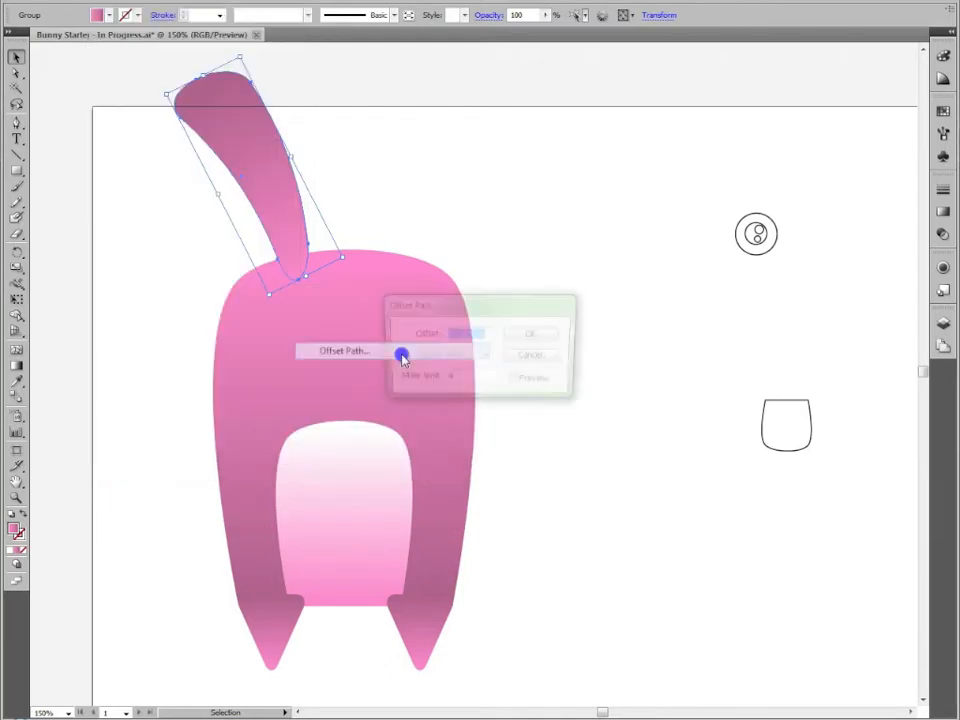
{"action": "left_click_drag", "start_coordinate": [441, 311], "coordinate": [432, 231]}
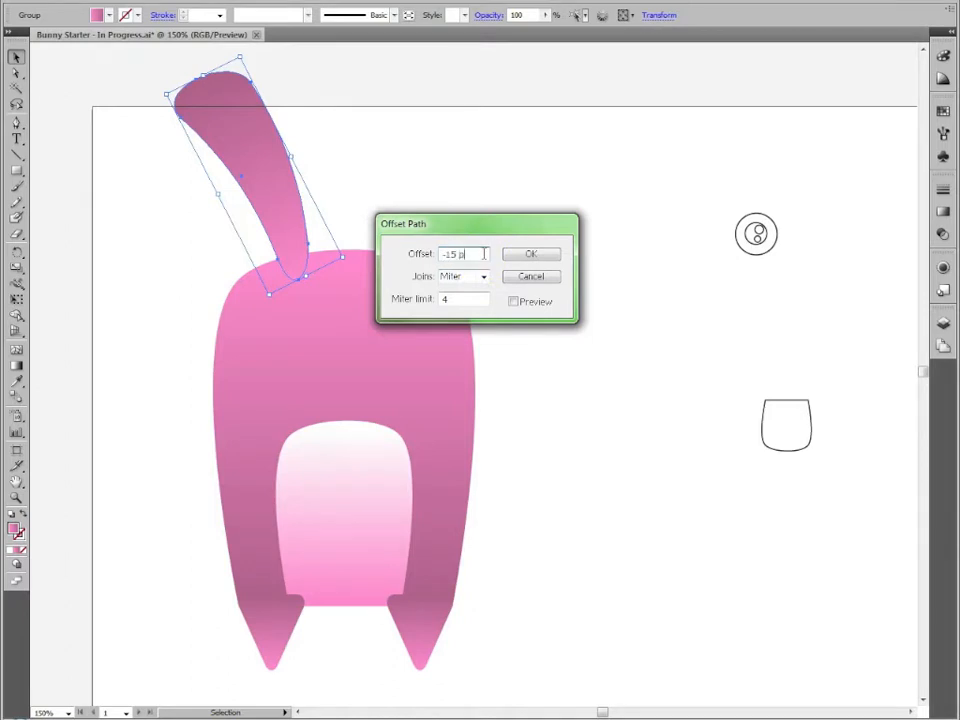
{"action": "left_click", "coordinate": [456, 298]}
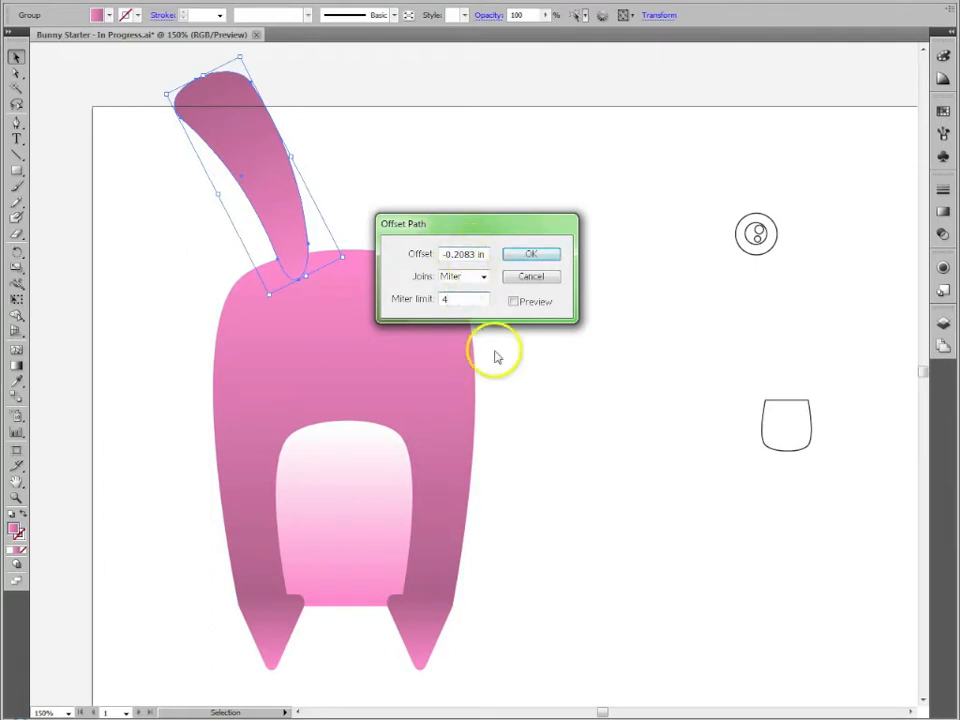
{"action": "left_click", "coordinate": [530, 252]}
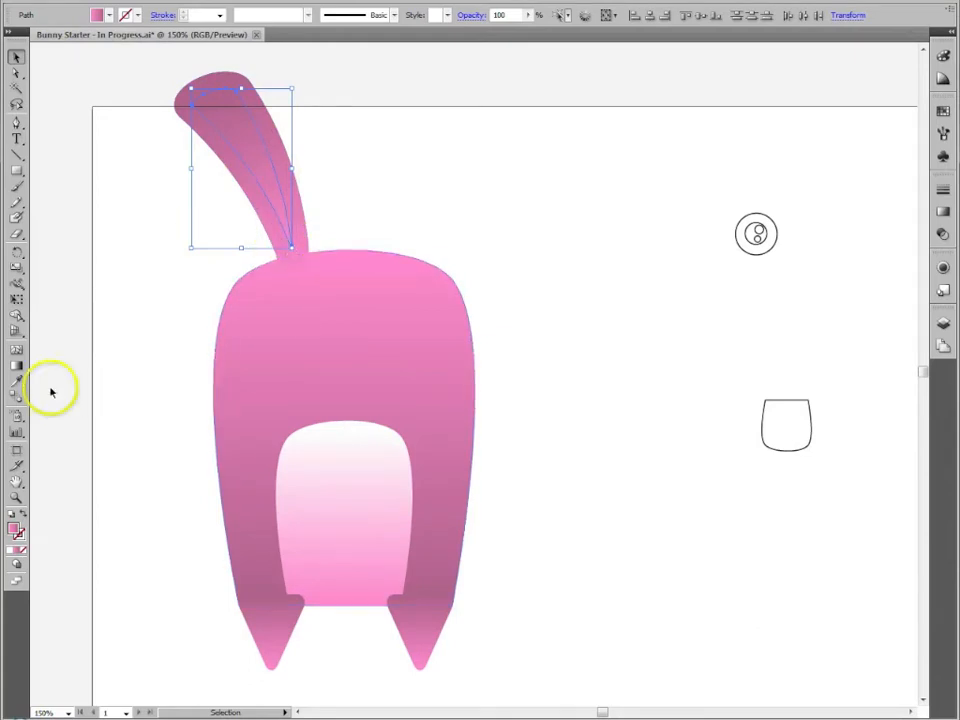
Fill the inner ear shape with the belly's white-to-pink gradient using the Eyedropper.
{"action": "left_click", "coordinate": [18, 383]}
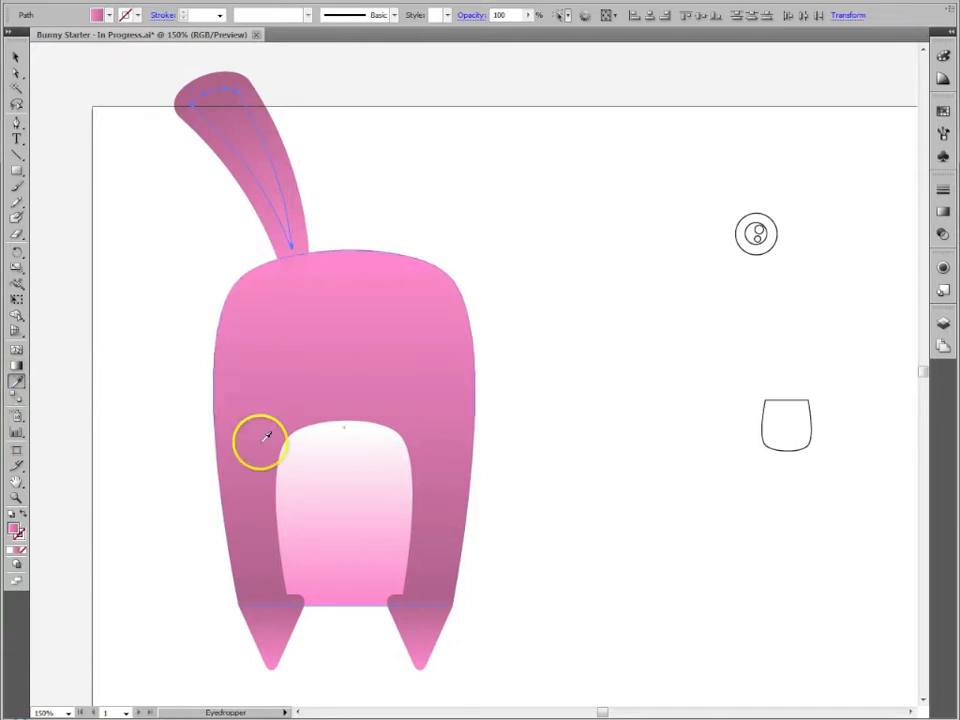
{"action": "left_click", "coordinate": [346, 472]}
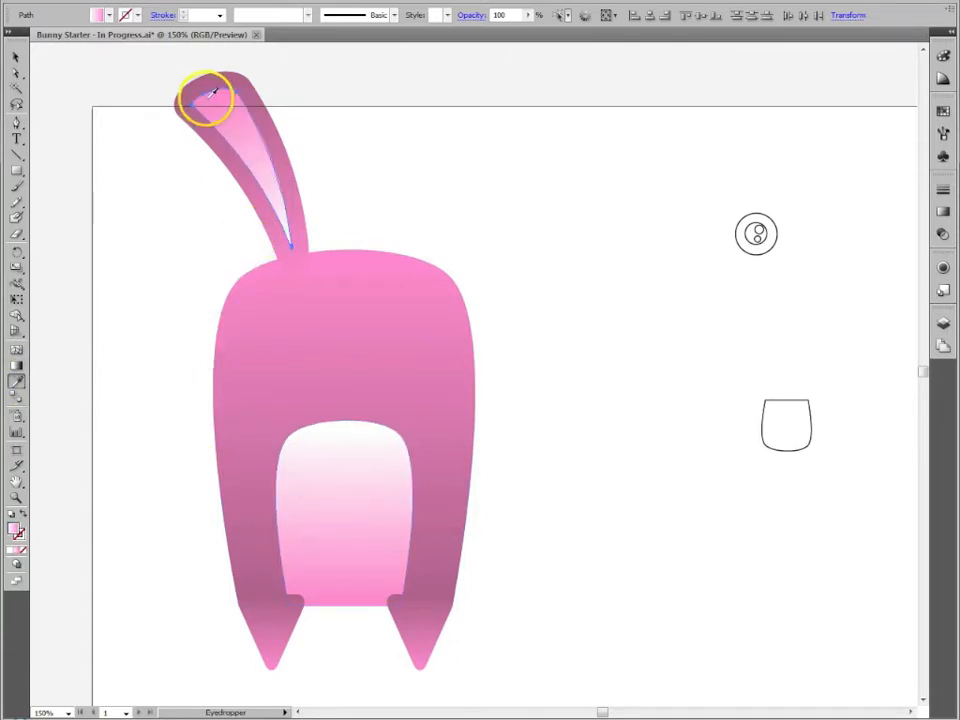
{"action": "left_click", "coordinate": [16, 56]}
{"action": "left_click", "coordinate": [657, 396]}
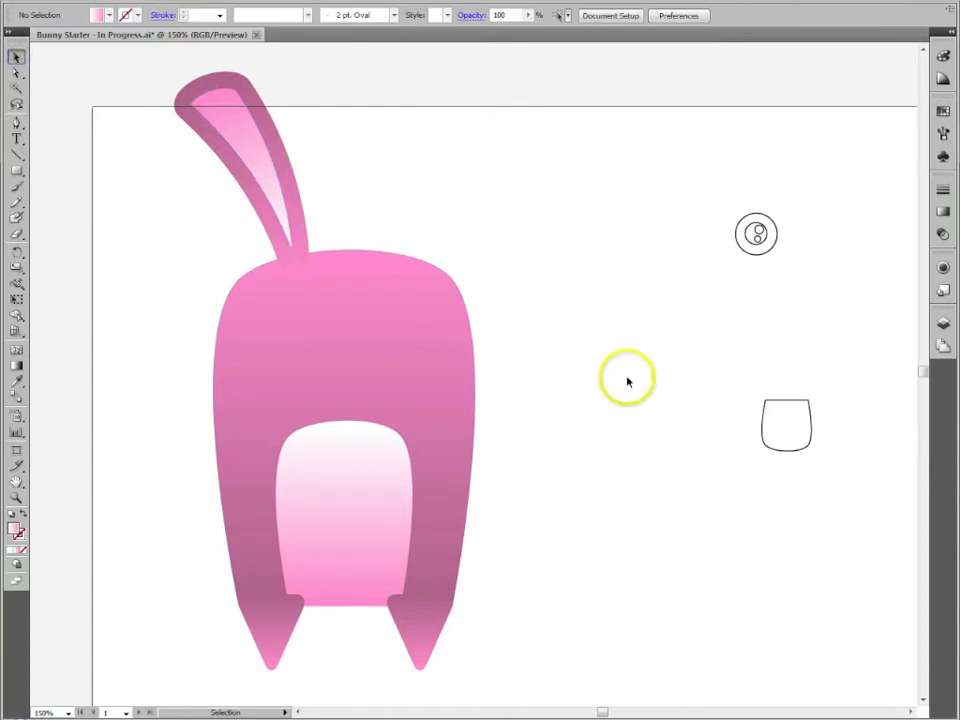
Duplicate the finished ear group, reflect the copy across the vertical axis and place it on the right side of the head.
{"action": "left_click", "coordinate": [296, 197]}
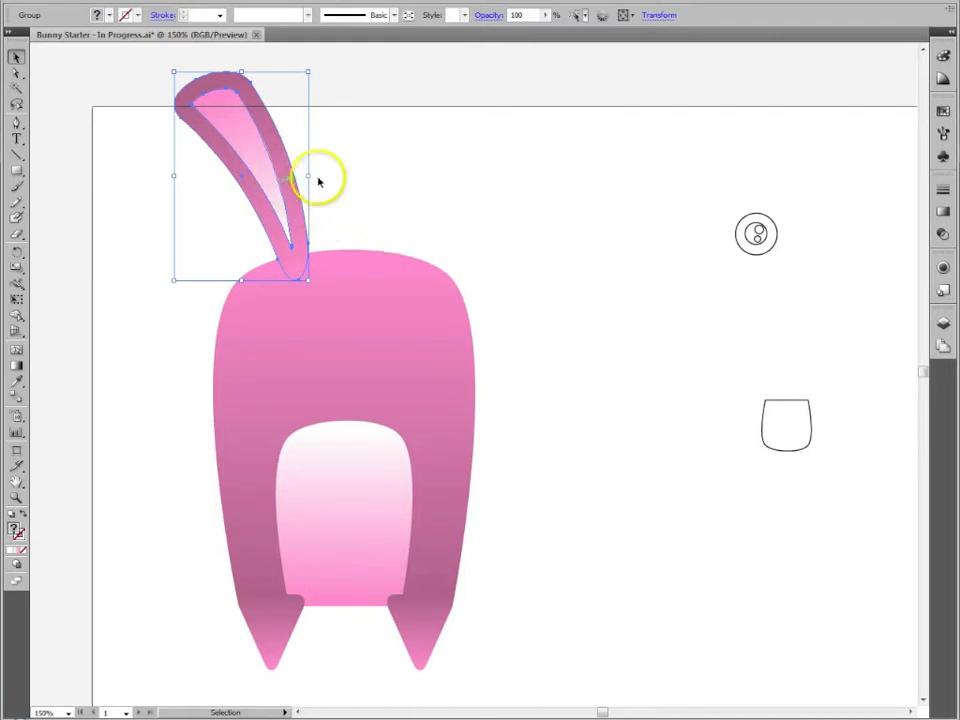
{"action": "left_click_drag", "start_coordinate": [293, 205], "coordinate": [415, 206]}
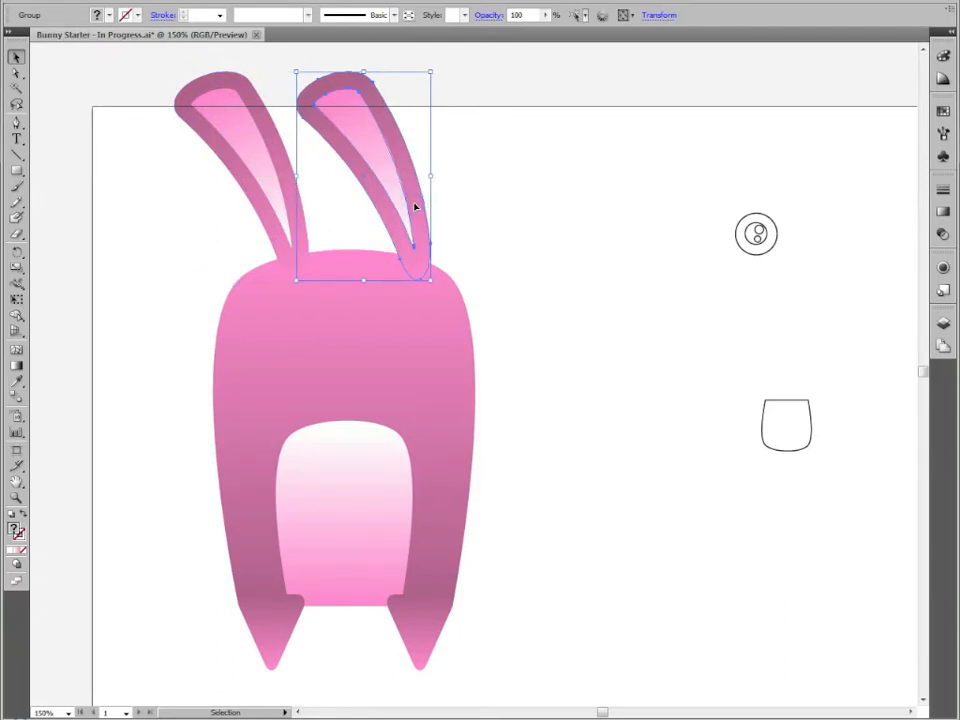
{"action": "right_click", "coordinate": [416, 208]}
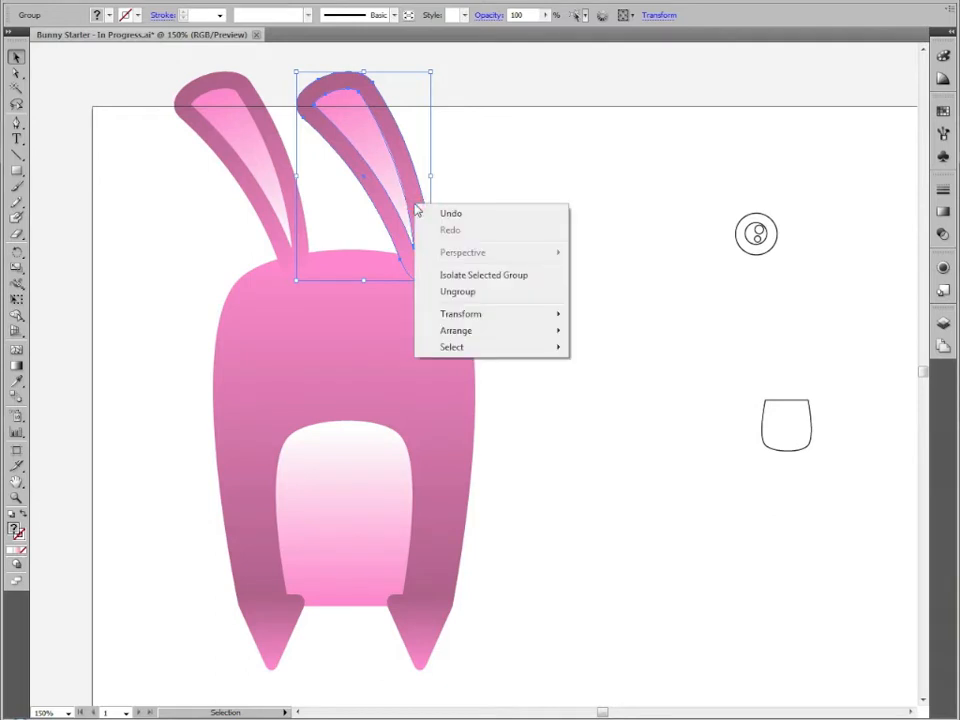
{"action": "mouse_move", "coordinate": [471, 313]}
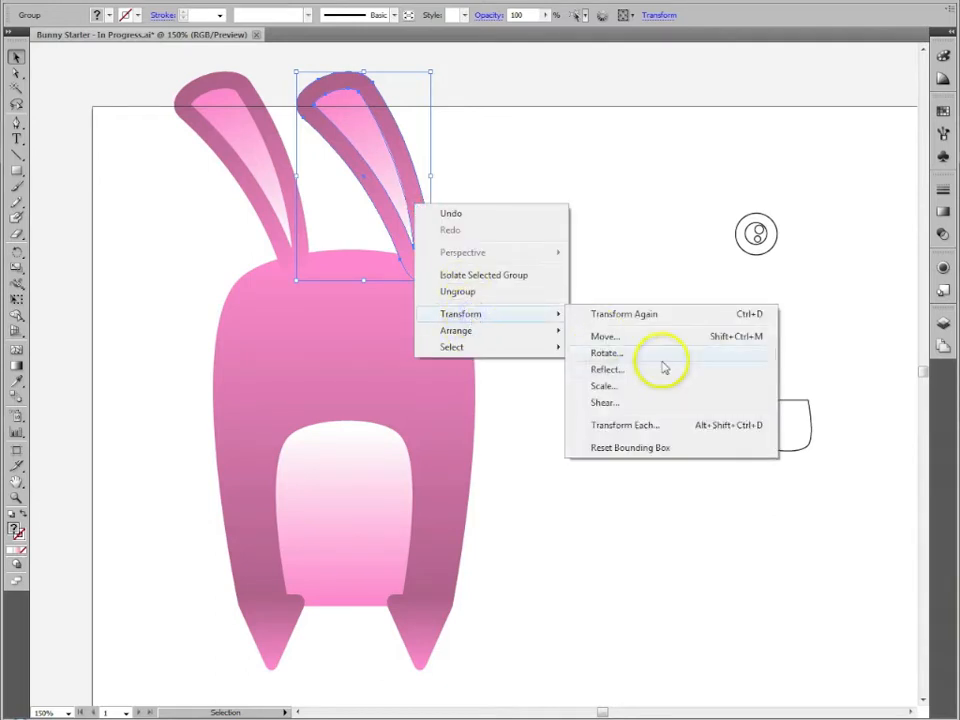
{"action": "left_click", "coordinate": [607, 369]}
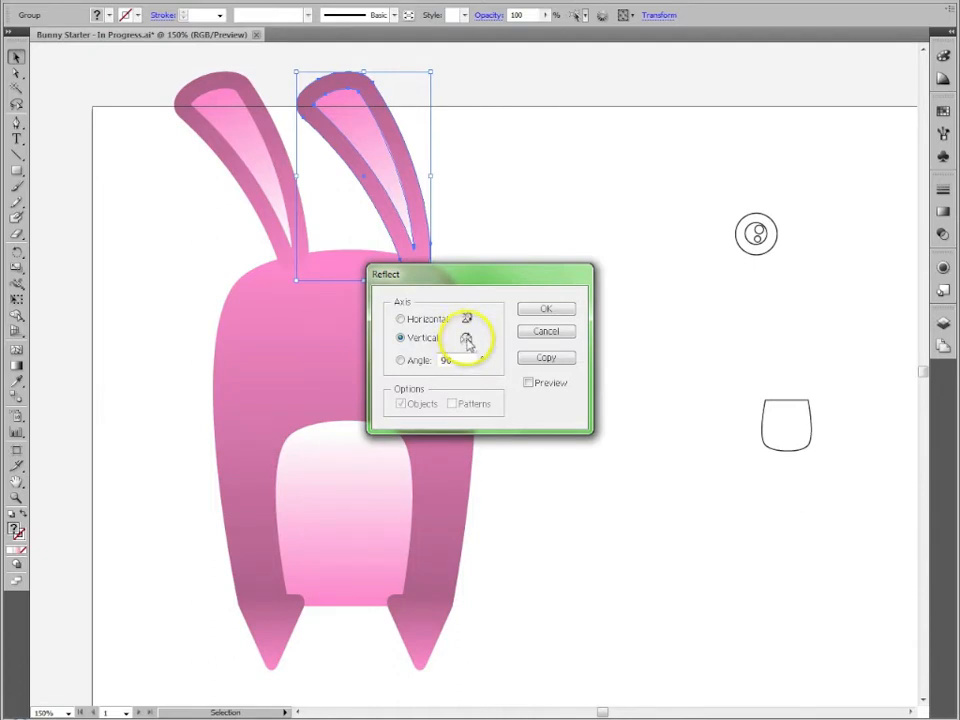
{"action": "left_click", "coordinate": [537, 316]}
{"action": "left_click_drag", "start_coordinate": [332, 229], "coordinate": [416, 236]}
{"action": "left_click", "coordinate": [711, 343]}
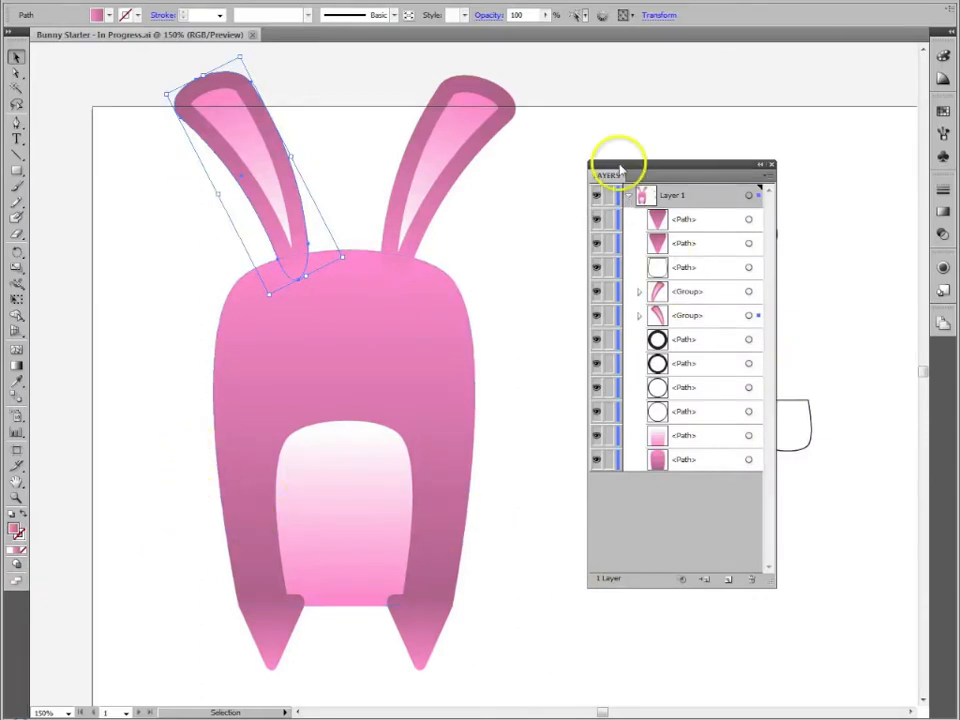
Move the copied outer ear path out of the left ear group, placing it above both ear groups in Layer 1.
{"action": "left_click_drag", "start_coordinate": [634, 168], "coordinate": [572, 175]}
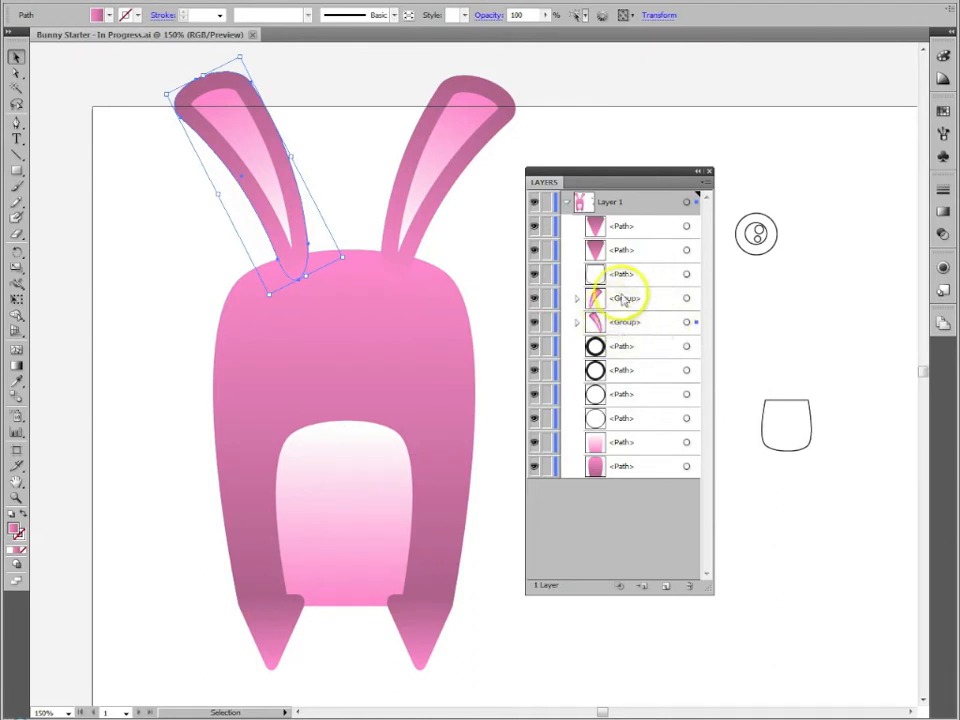
{"action": "left_click", "coordinate": [577, 322]}
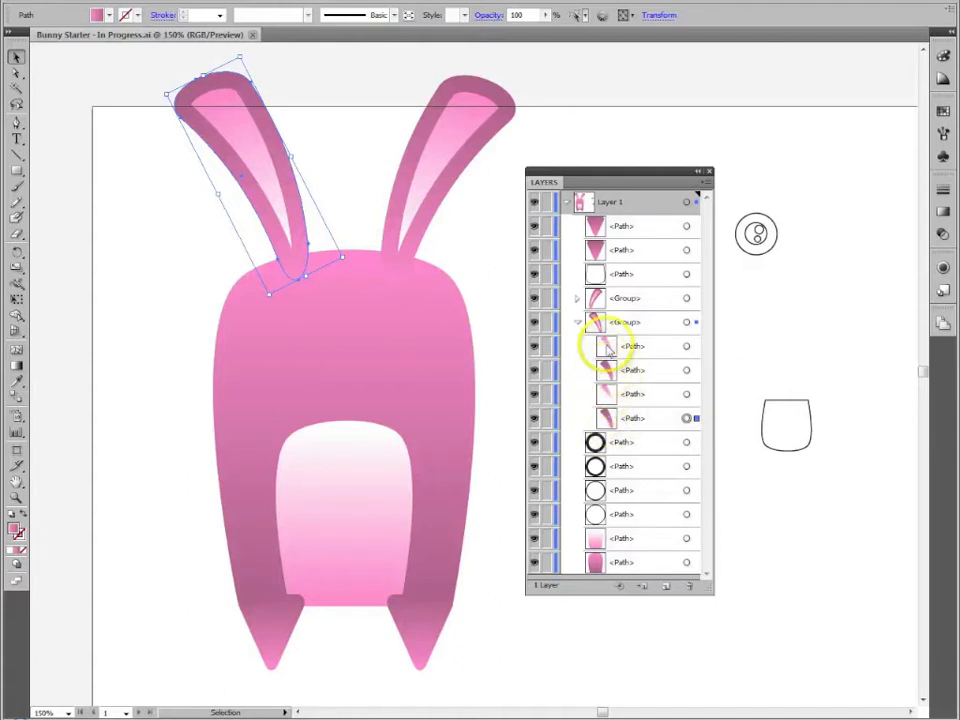
{"action": "left_click", "coordinate": [614, 422]}
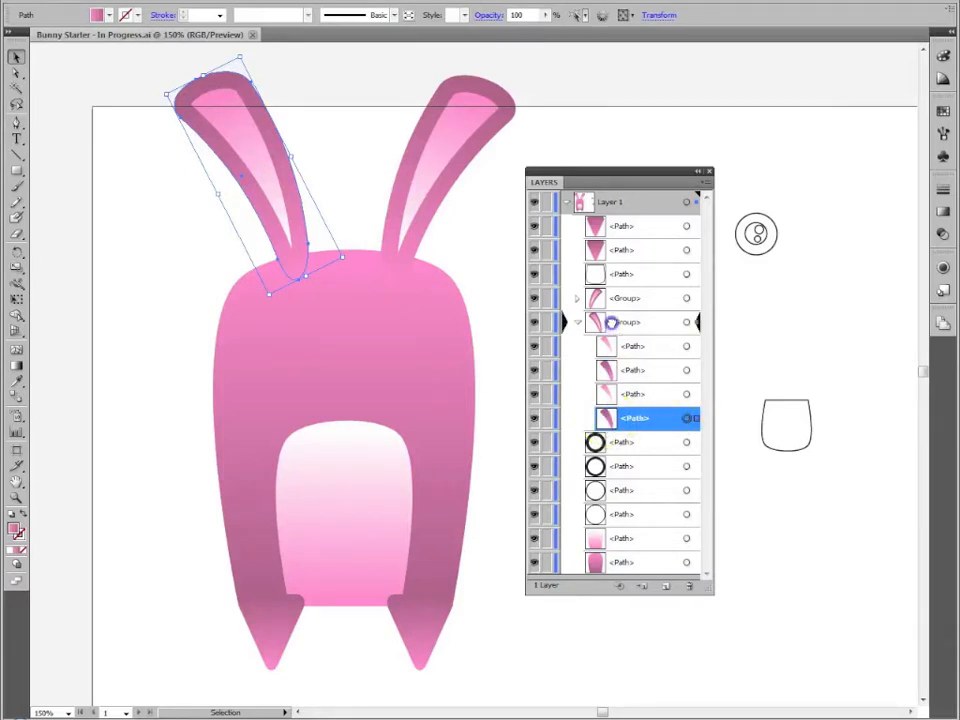
{"action": "left_click_drag", "start_coordinate": [611, 322], "coordinate": [615, 284]}
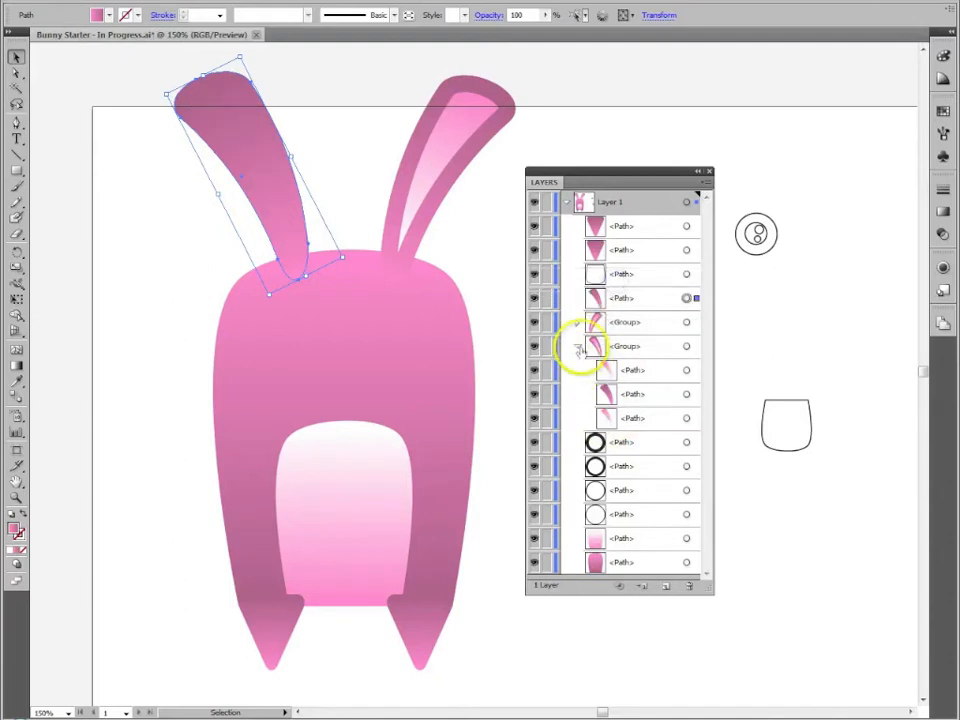
{"action": "left_click", "coordinate": [578, 346]}
Turn the copied ear shape into a left arm by rotating it downward, shrinking it and attaching its narrow end to the body's side.
{"action": "left_click_drag", "start_coordinate": [274, 189], "coordinate": [197, 274]}
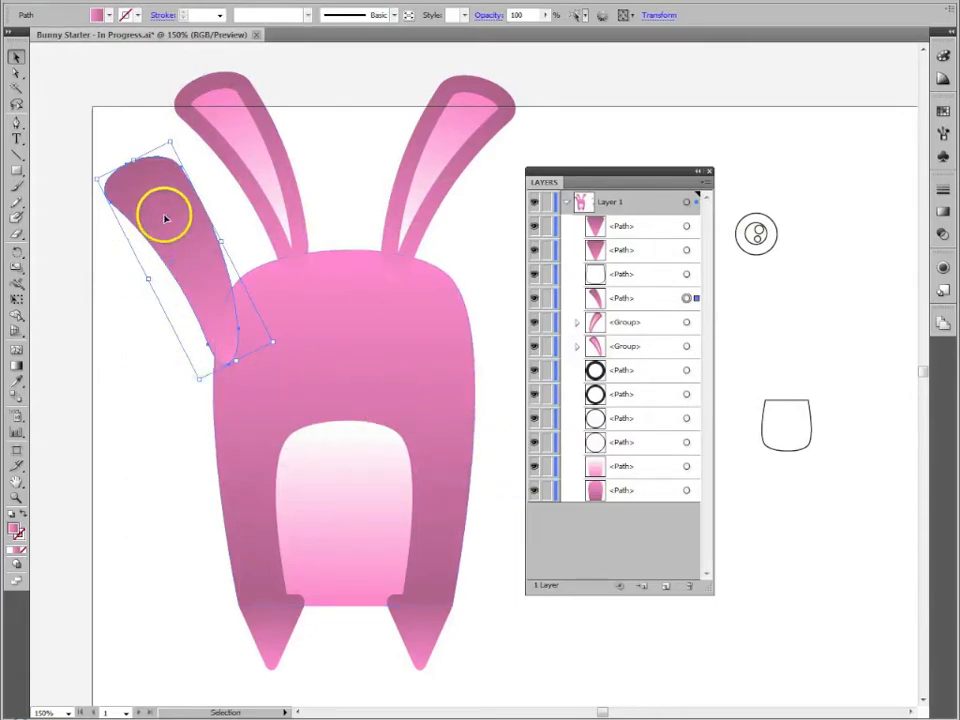
{"action": "left_click_drag", "start_coordinate": [172, 138], "coordinate": [137, 532]}
{"action": "left_click_drag", "start_coordinate": [144, 579], "coordinate": [181, 521]}
{"action": "left_click_drag", "start_coordinate": [180, 454], "coordinate": [176, 504]}
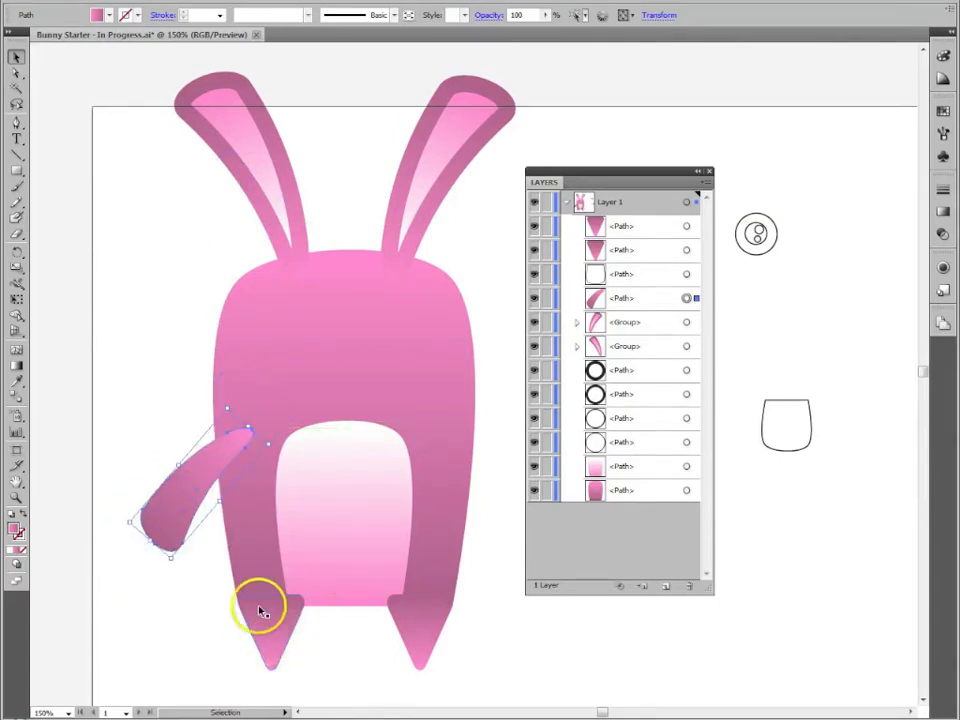
{"action": "left_click_drag", "start_coordinate": [171, 557], "coordinate": [160, 516]}
{"action": "left_click", "coordinate": [101, 419]}
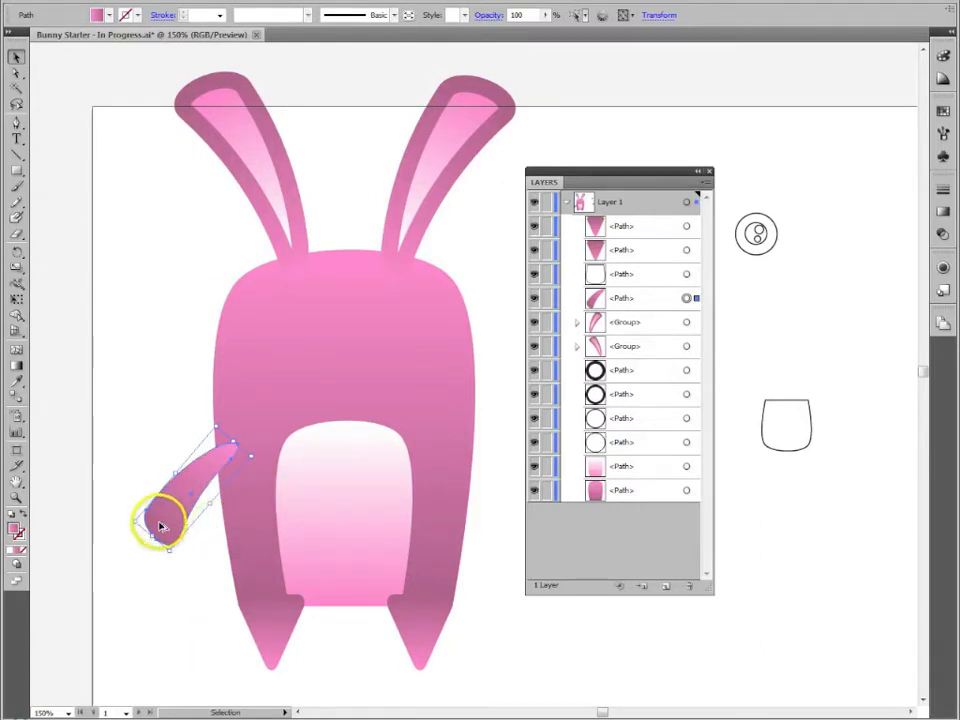
Duplicate the left arm, reflect the copy across the vertical axis and place it on the body's right side.
{"action": "left_click_drag", "start_coordinate": [187, 523], "coordinate": [413, 525]}
{"action": "left_click_drag", "start_coordinate": [555, 171], "coordinate": [639, 173]}
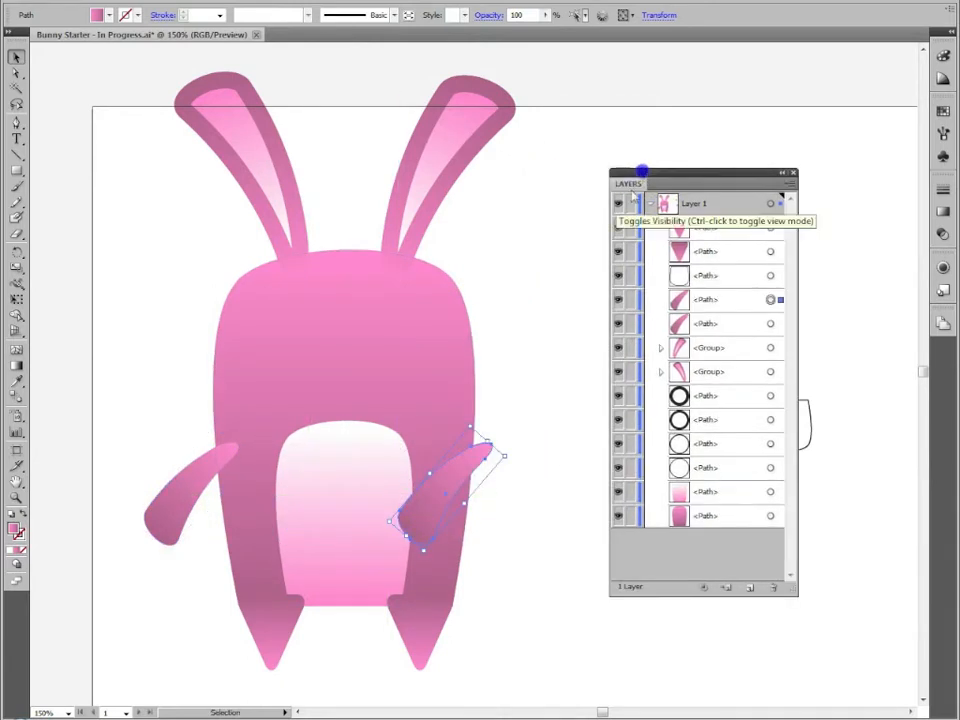
{"action": "right_click", "coordinate": [420, 520]}
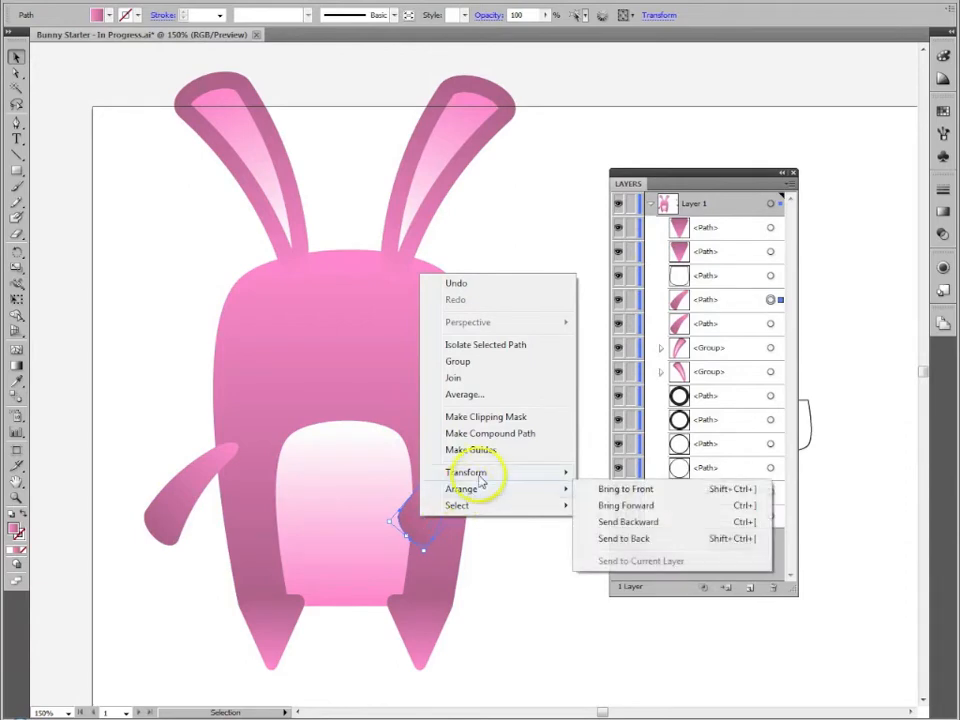
{"action": "mouse_move", "coordinate": [481, 479]}
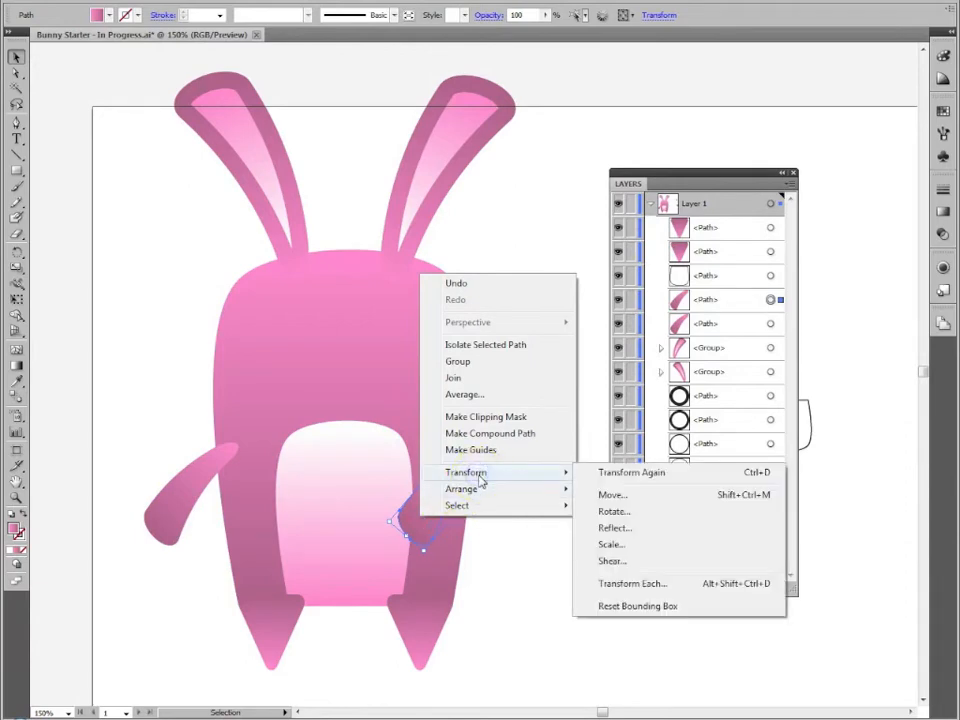
{"action": "left_click", "coordinate": [614, 527]}
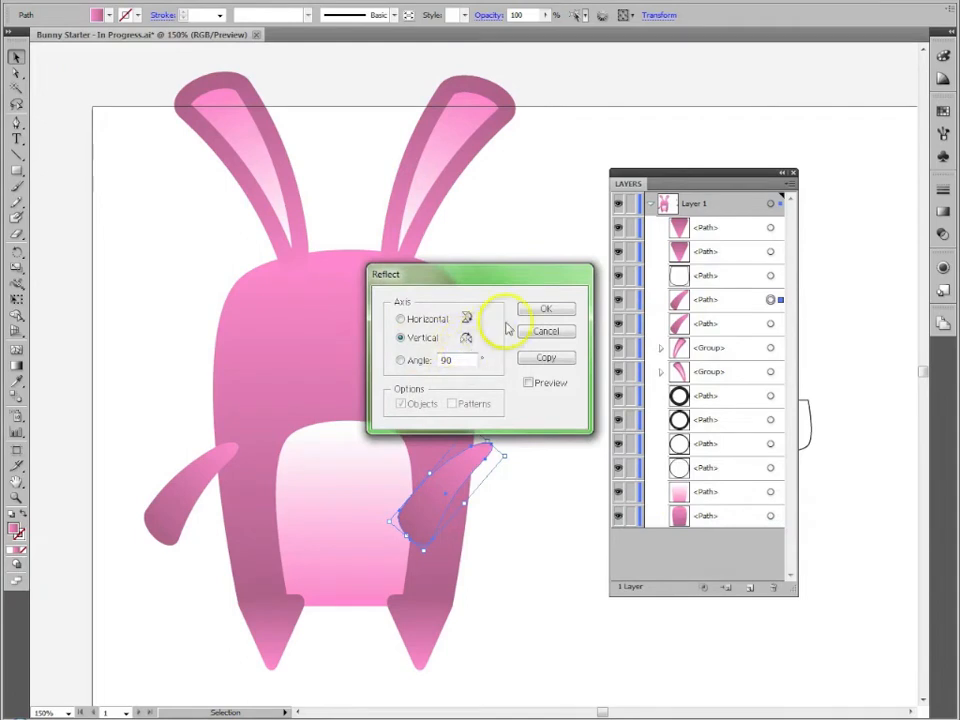
{"action": "left_click", "coordinate": [538, 311]}
{"action": "left_click_drag", "start_coordinate": [465, 504], "coordinate": [510, 508]}
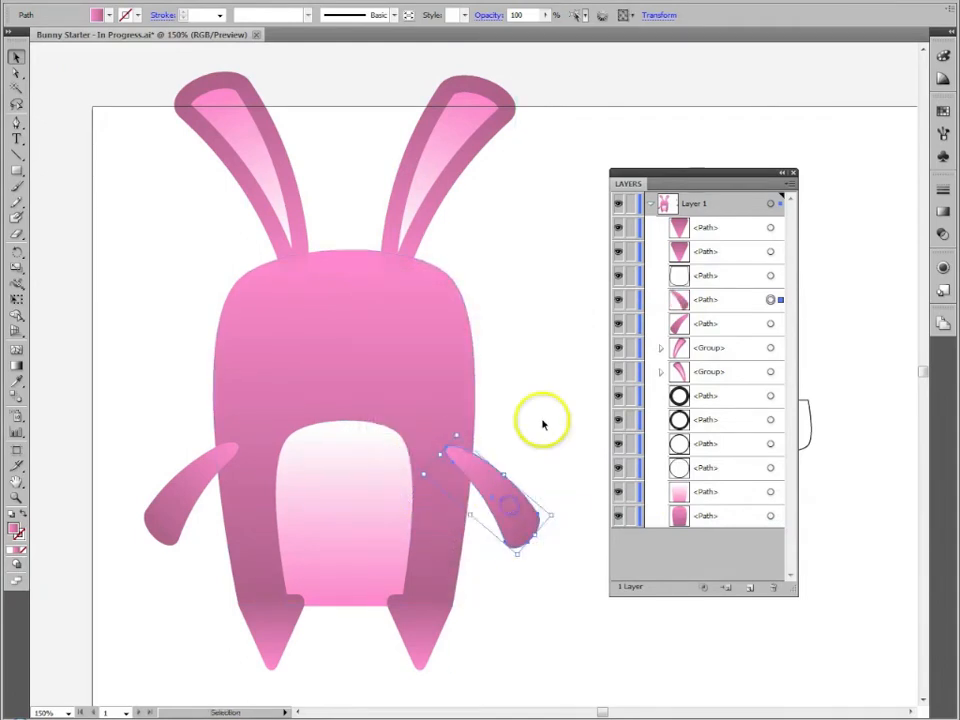
{"action": "left_click", "coordinate": [542, 422]}
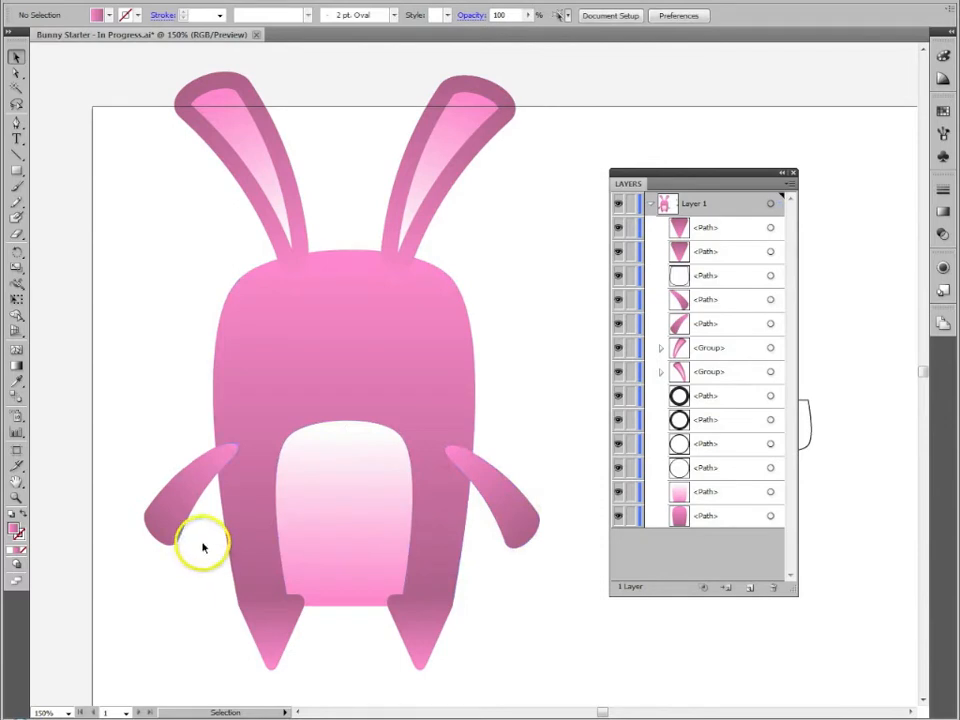
Lower the left arm slightly and move both arm paths below the body path in the layer stack.
{"action": "left_click_drag", "start_coordinate": [168, 513], "coordinate": [168, 520]}
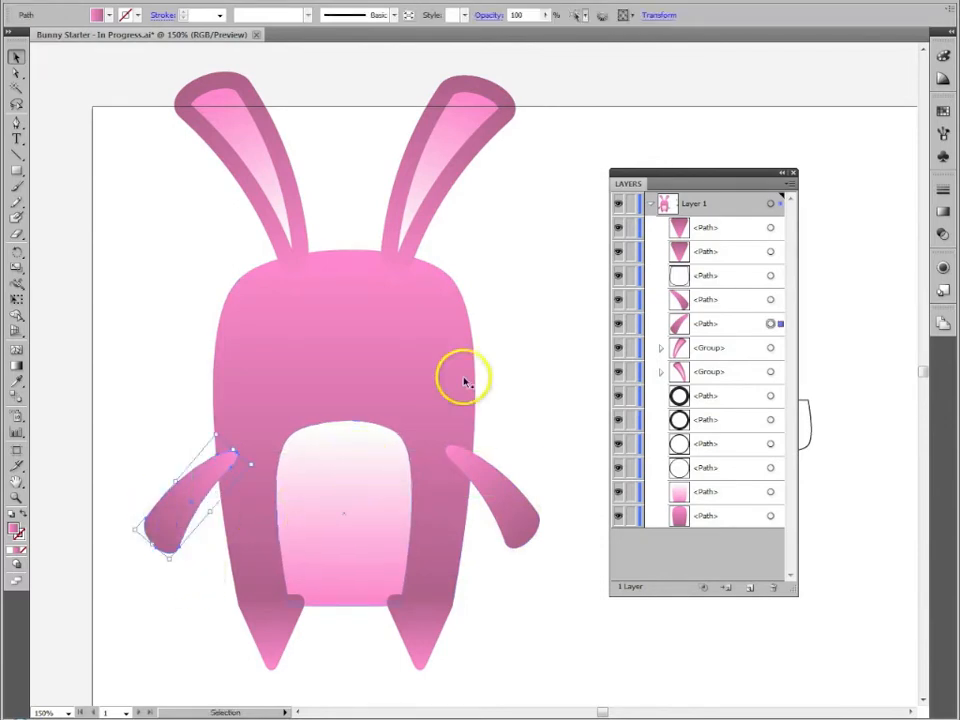
{"action": "left_click", "coordinate": [705, 324]}
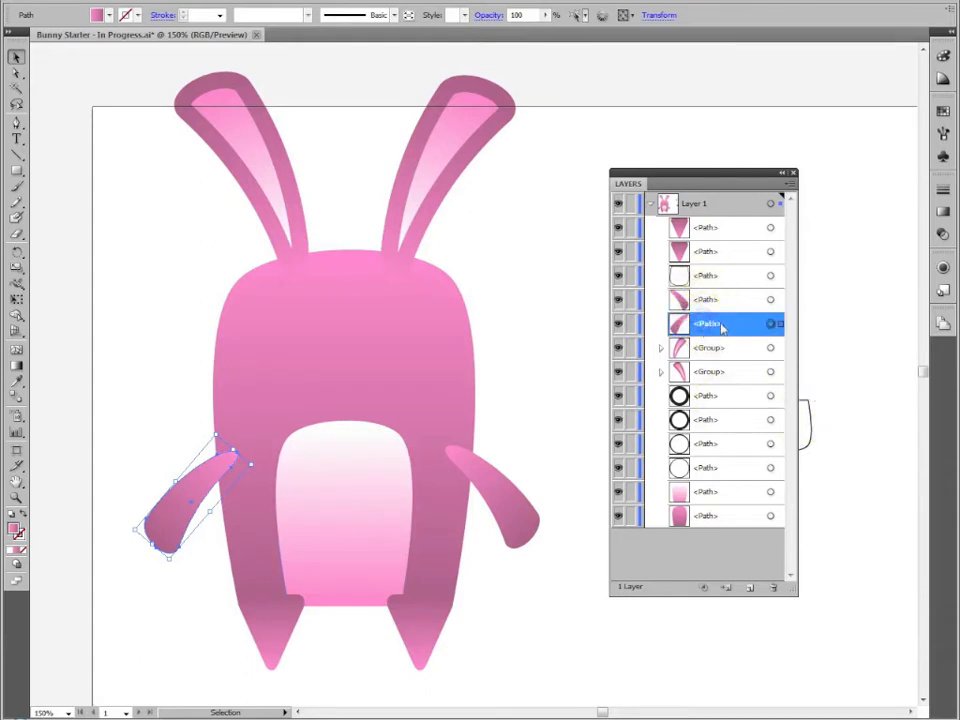
{"action": "left_click_drag", "start_coordinate": [718, 338], "coordinate": [722, 521]}
{"action": "left_click_drag", "start_coordinate": [707, 300], "coordinate": [707, 506]}
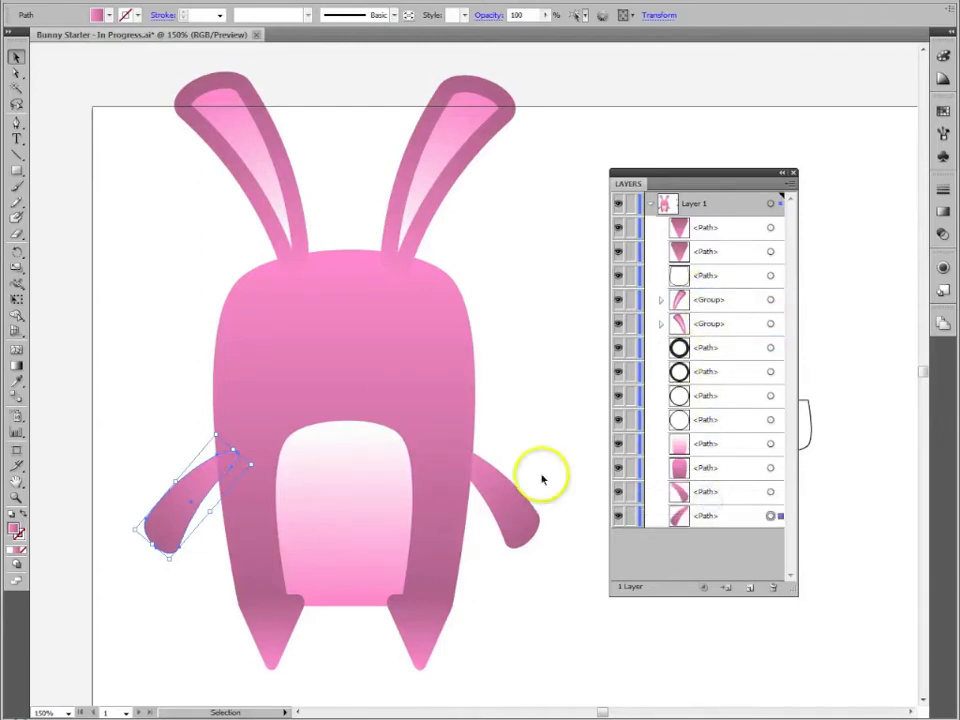
{"action": "left_click", "coordinate": [133, 265]}
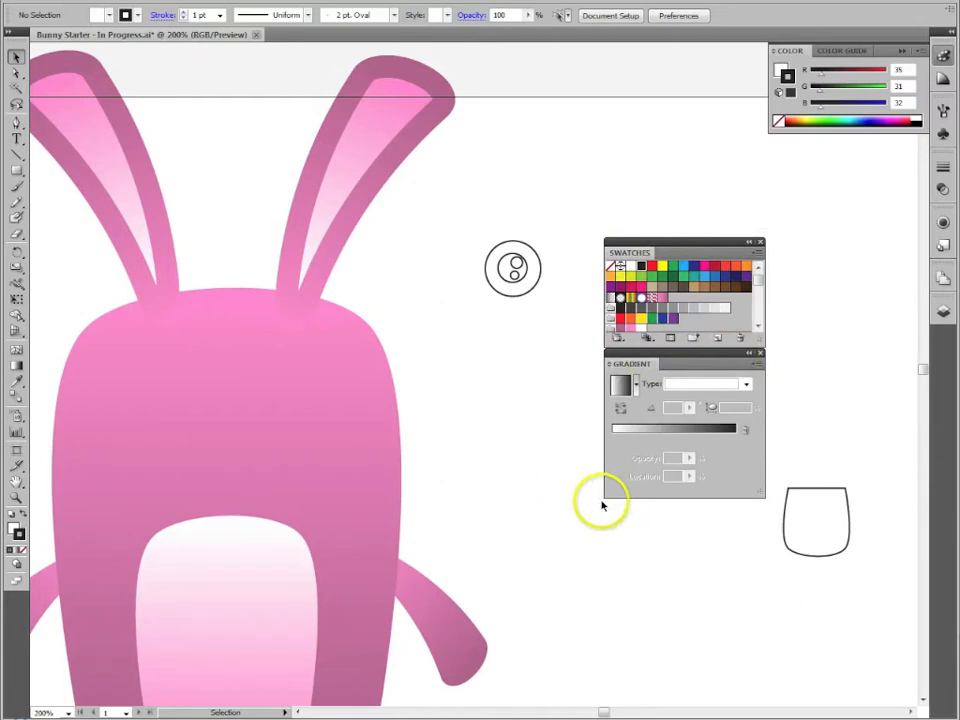
Ungroup the circles that make up the eye.
{"action": "left_click", "coordinate": [520, 298]}
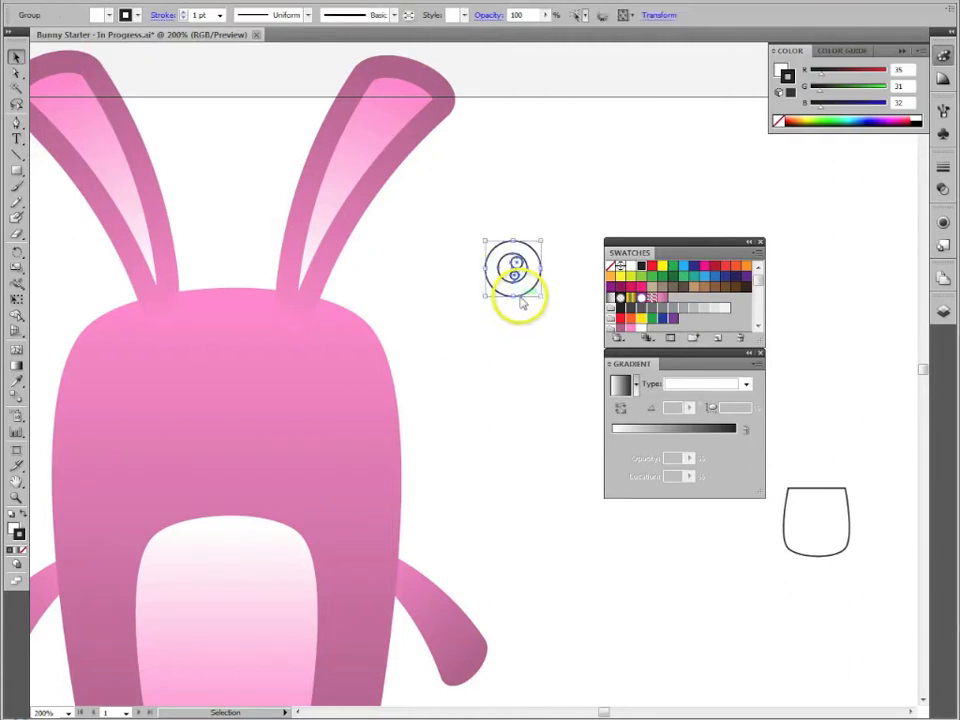
{"action": "right_click", "coordinate": [524, 293]}
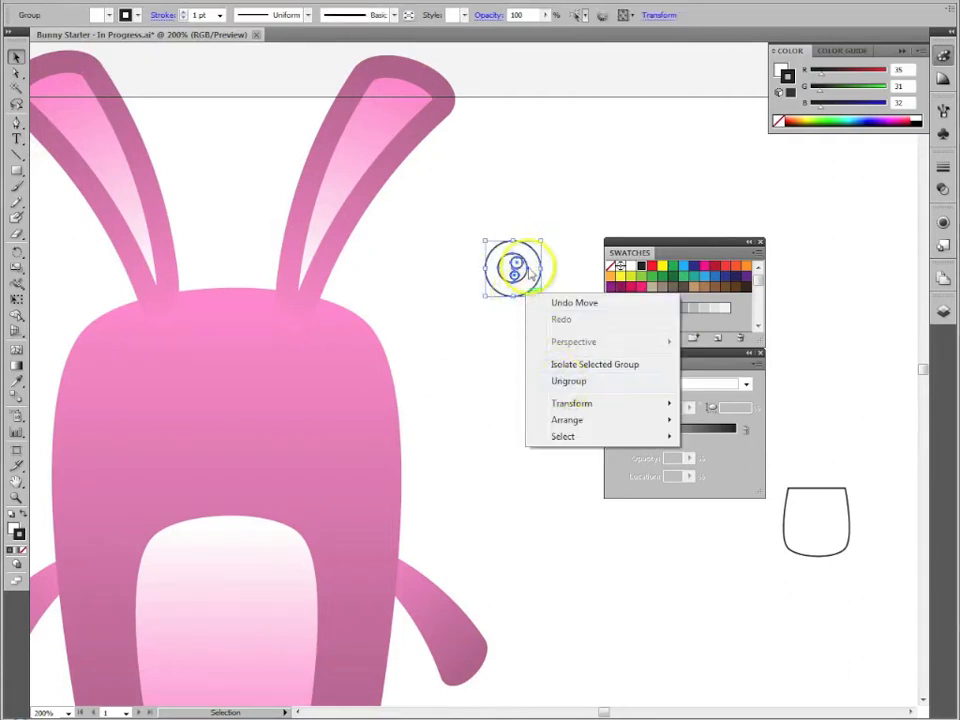
{"action": "left_click", "coordinate": [576, 381]}
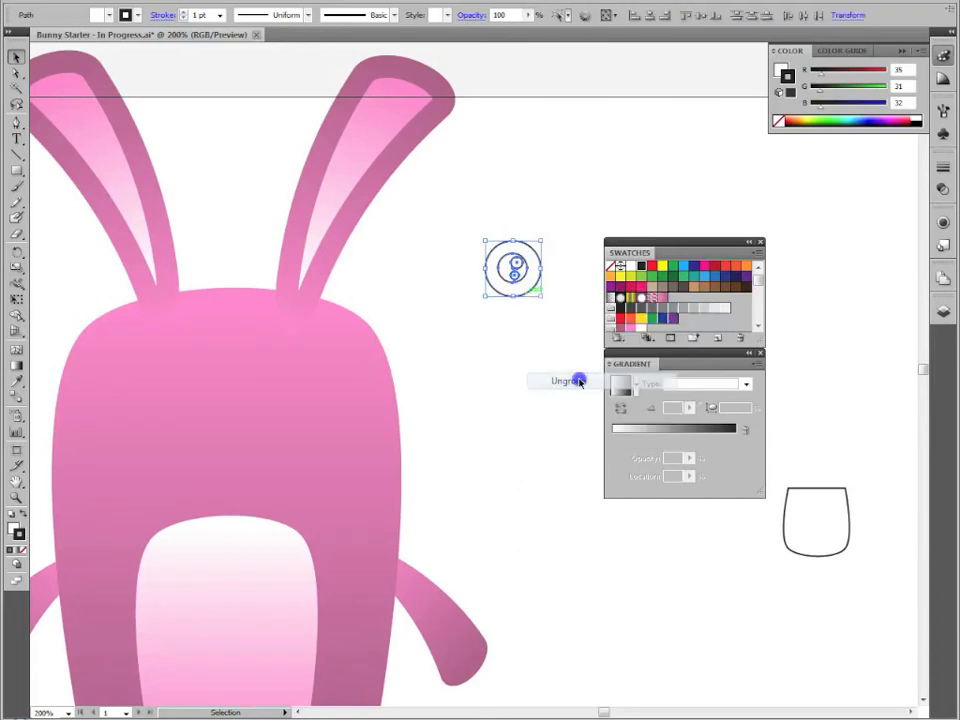
{"action": "left_click", "coordinate": [531, 358]}
Copy the body's pink gradient fill and empty stroke onto the eye's outer circle with the Eyedropper.
{"action": "left_click", "coordinate": [533, 293]}
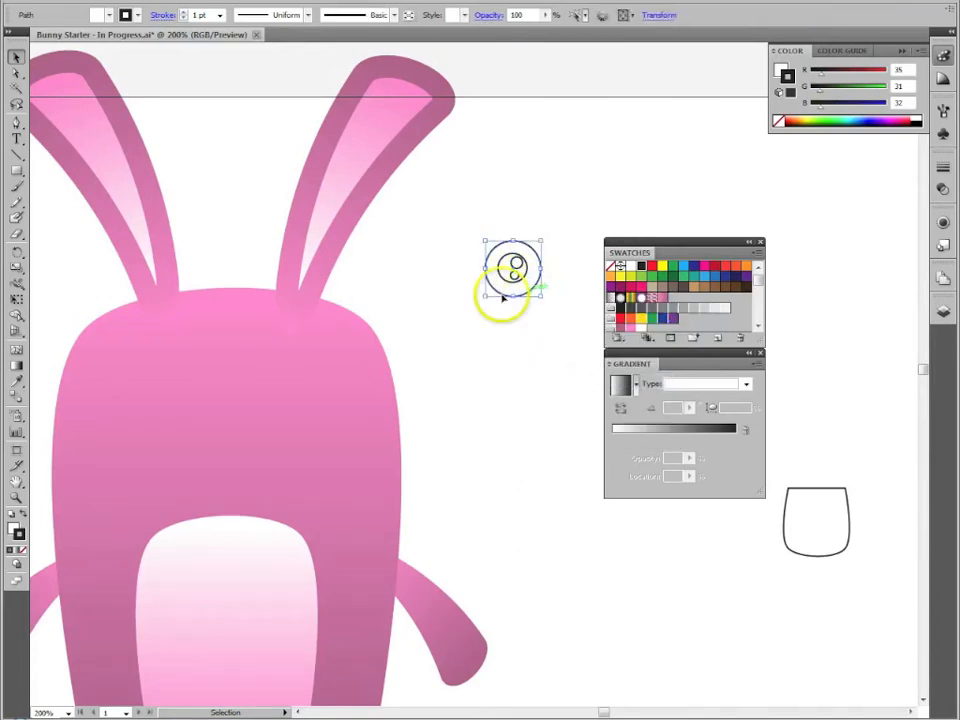
{"action": "left_click", "coordinate": [19, 535]}
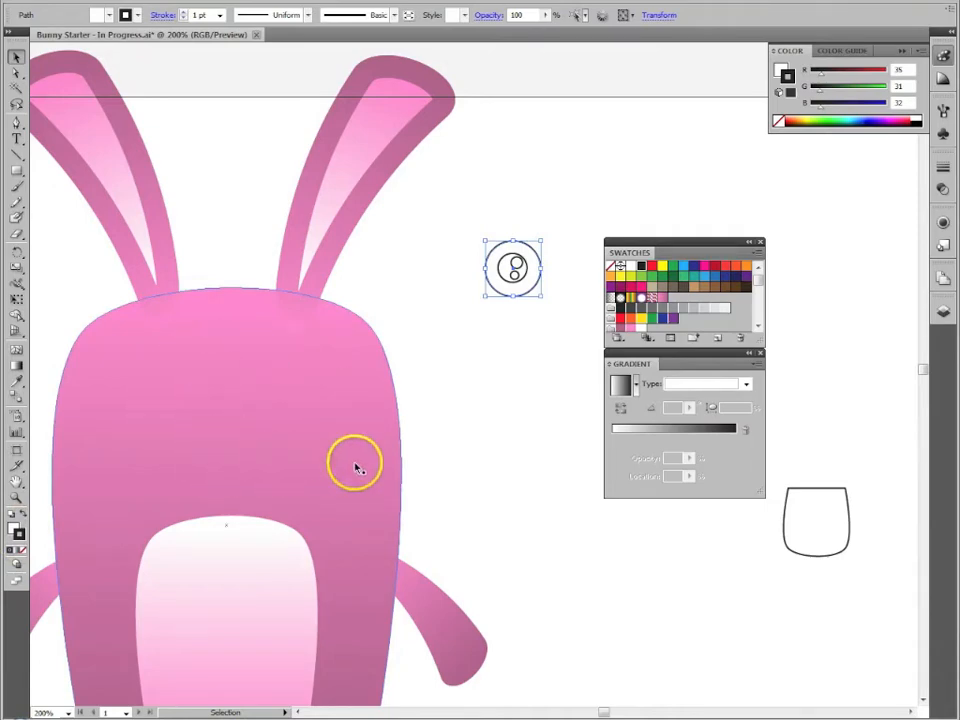
{"action": "left_click", "coordinate": [15, 384]}
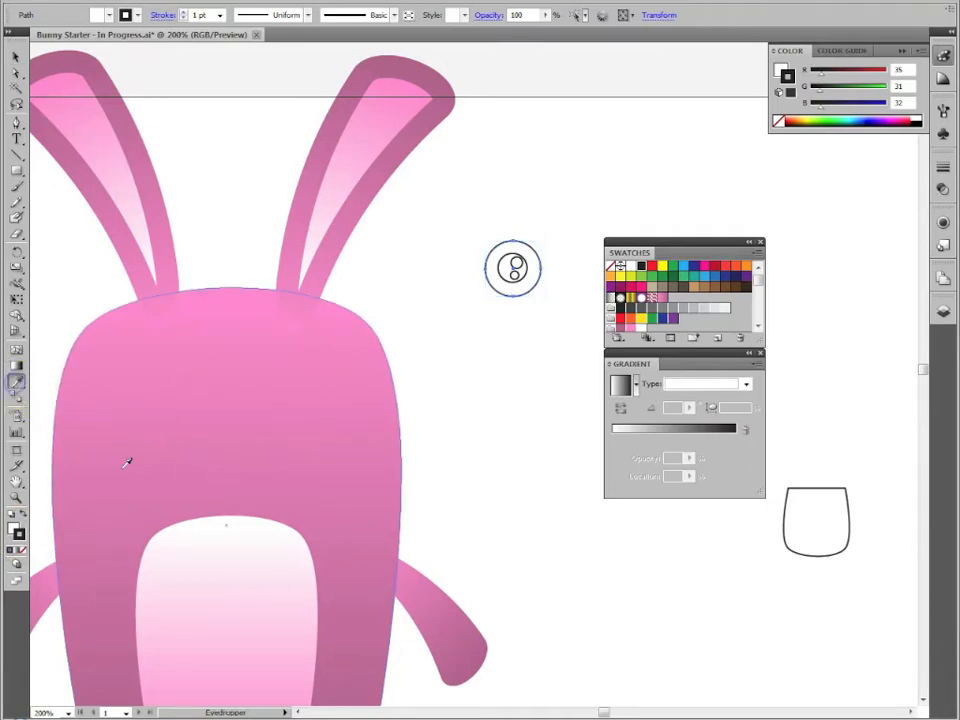
{"action": "left_click", "coordinate": [340, 412]}
{"action": "left_click", "coordinate": [17, 532]}
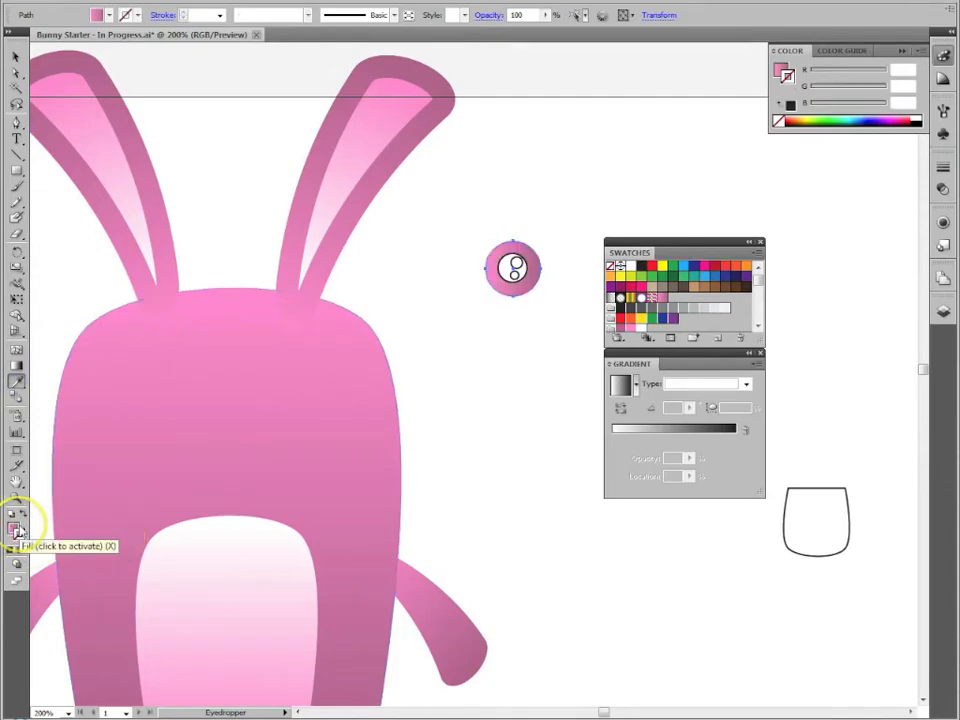
{"action": "left_click", "coordinate": [20, 537]}
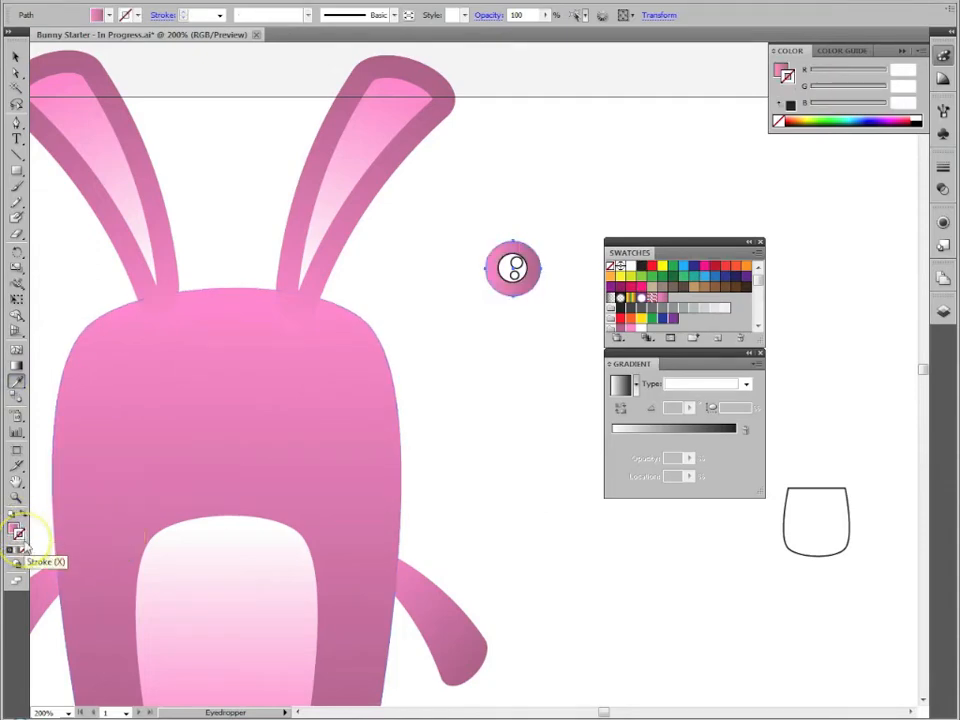
{"action": "left_click", "coordinate": [16, 58]}
{"action": "left_click", "coordinate": [396, 364]}
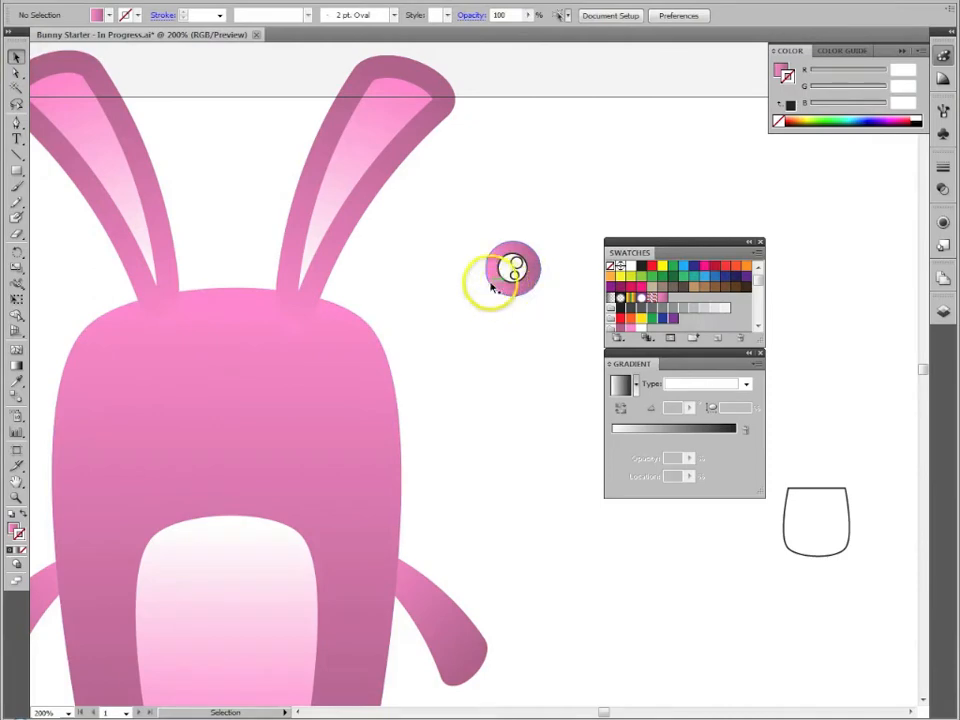
Change the gradient type of the eye's outer circle fill to Radial.
{"action": "left_click", "coordinate": [536, 277]}
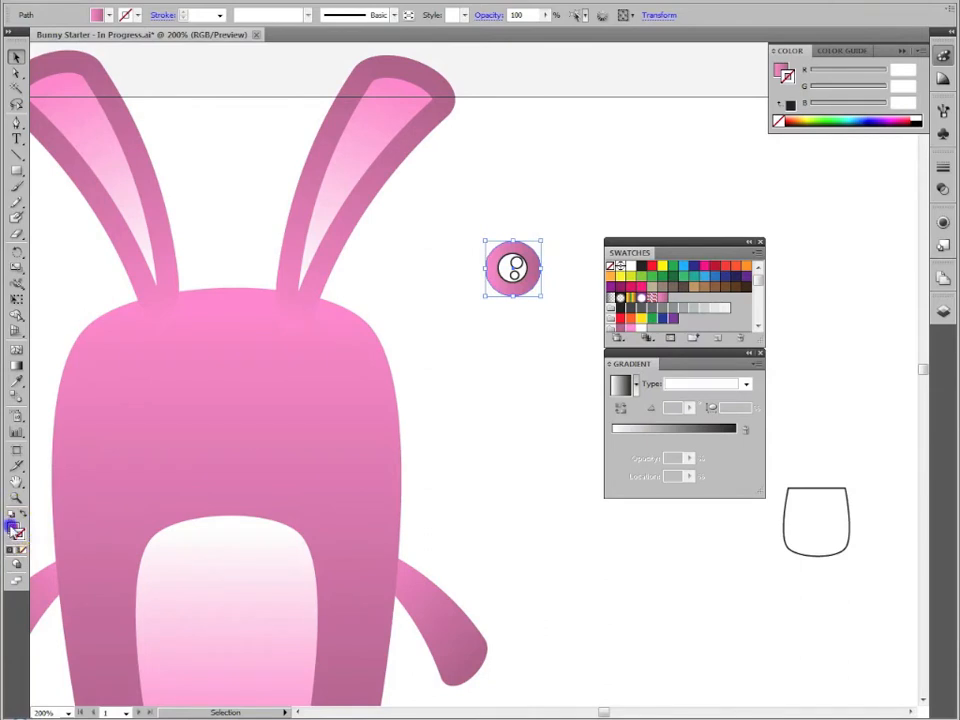
{"action": "left_click", "coordinate": [12, 529]}
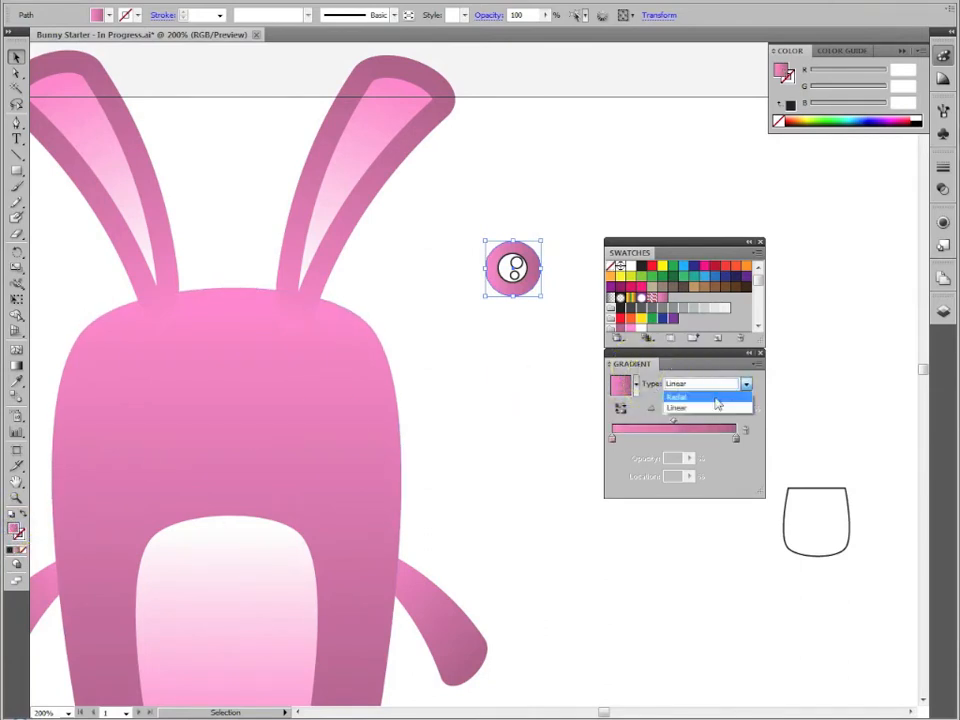
{"action": "left_click", "coordinate": [716, 399]}
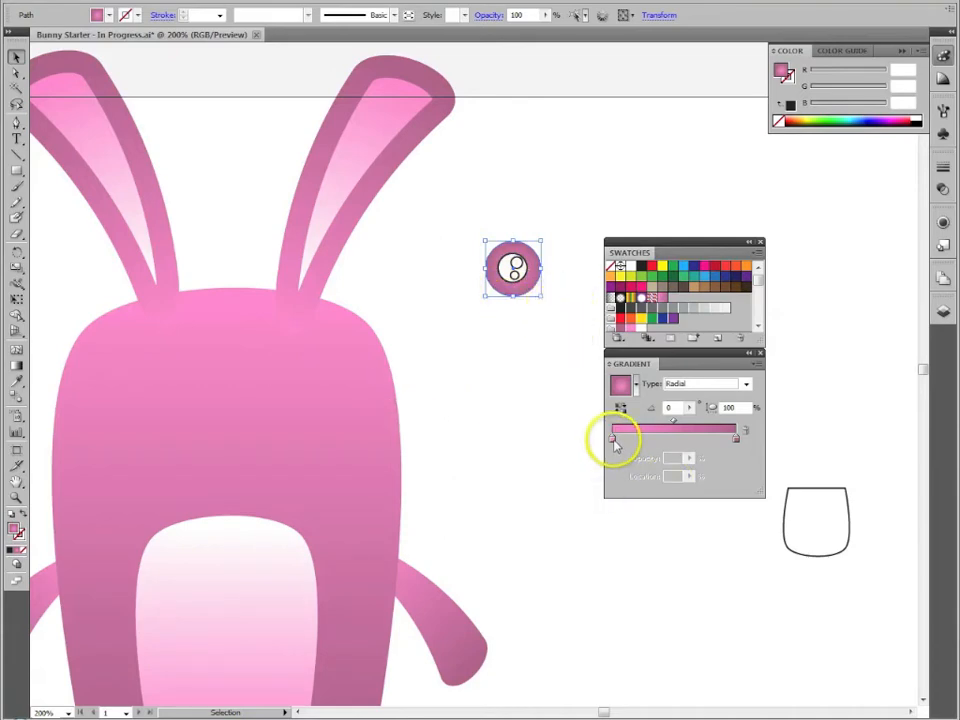
Reverse the outer eye circle's radial gradient so dark pink is at the centre, with the gradient midpoint at 81.2%.
{"action": "mouse_move", "coordinate": [613, 439]}
{"action": "left_mouse_down"}
{"action": "mouse_move", "coordinate": [707, 439]}
{"action": "mouse_move", "coordinate": [604, 437]}
{"action": "mouse_move", "coordinate": [612, 439]}
{"action": "left_mouse_up"}
{"action": "left_click", "coordinate": [707, 439]}
{"action": "left_click_drag", "start_coordinate": [707, 441], "coordinate": [741, 437]}
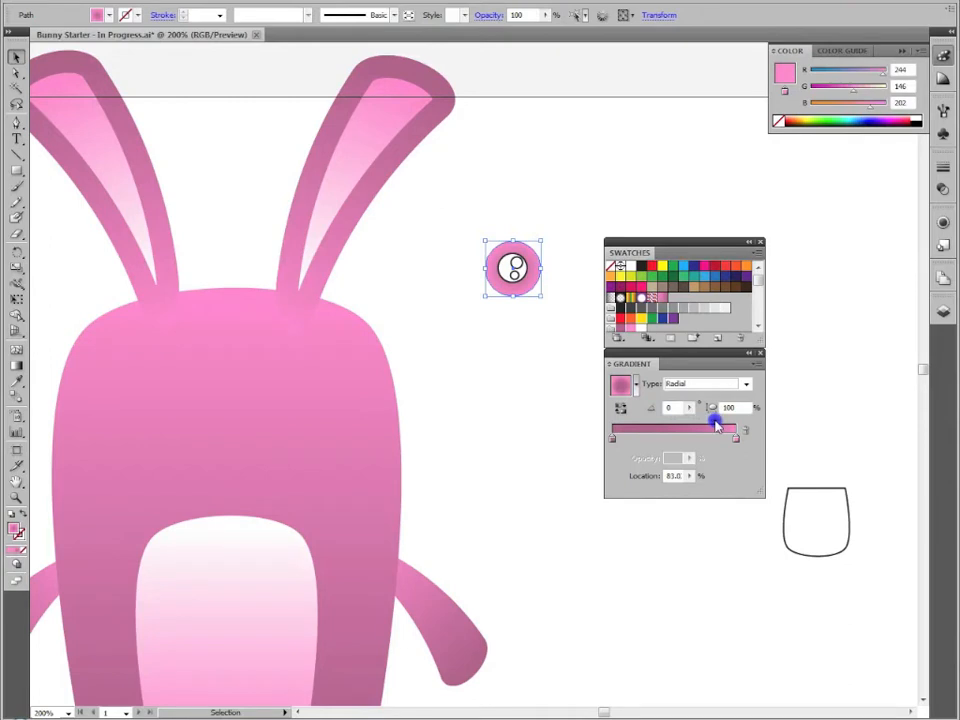
{"action": "left_click", "coordinate": [713, 424]}
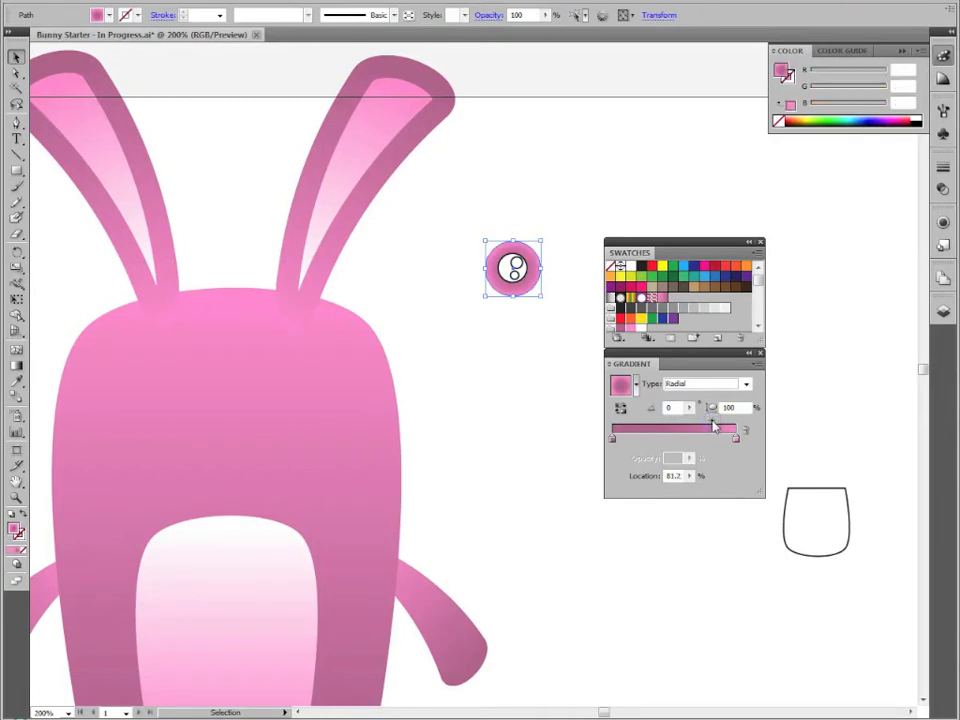
{"action": "left_click", "coordinate": [538, 396]}
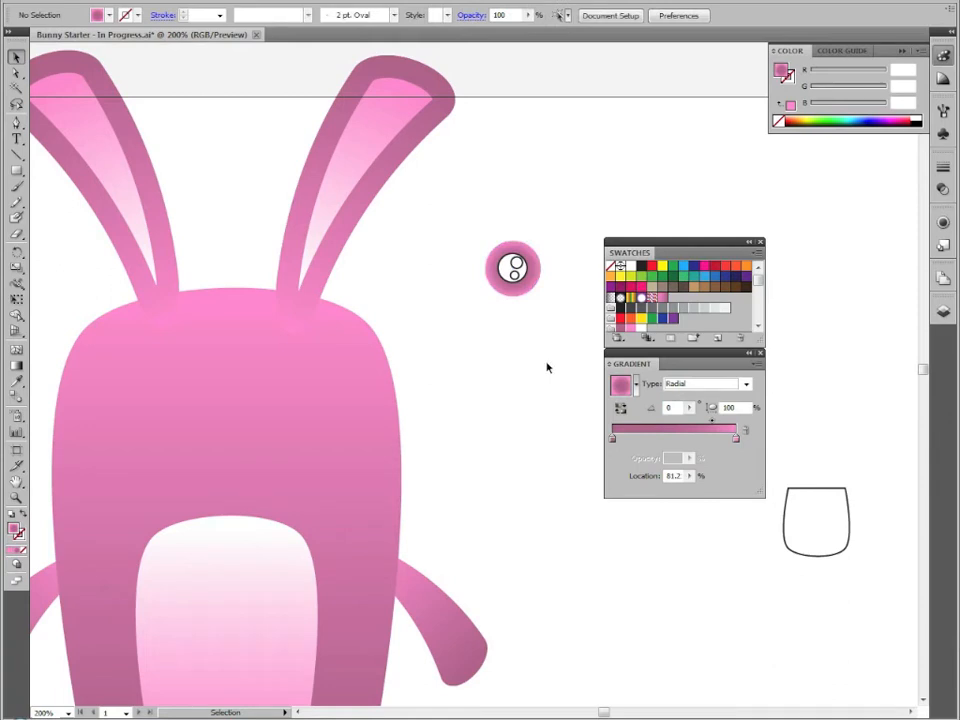
Remove the stroke from the eye's middle circle and fill it with the purple swatch C=60 M=90 Y=0 K=0.
{"action": "left_click", "coordinate": [511, 268]}
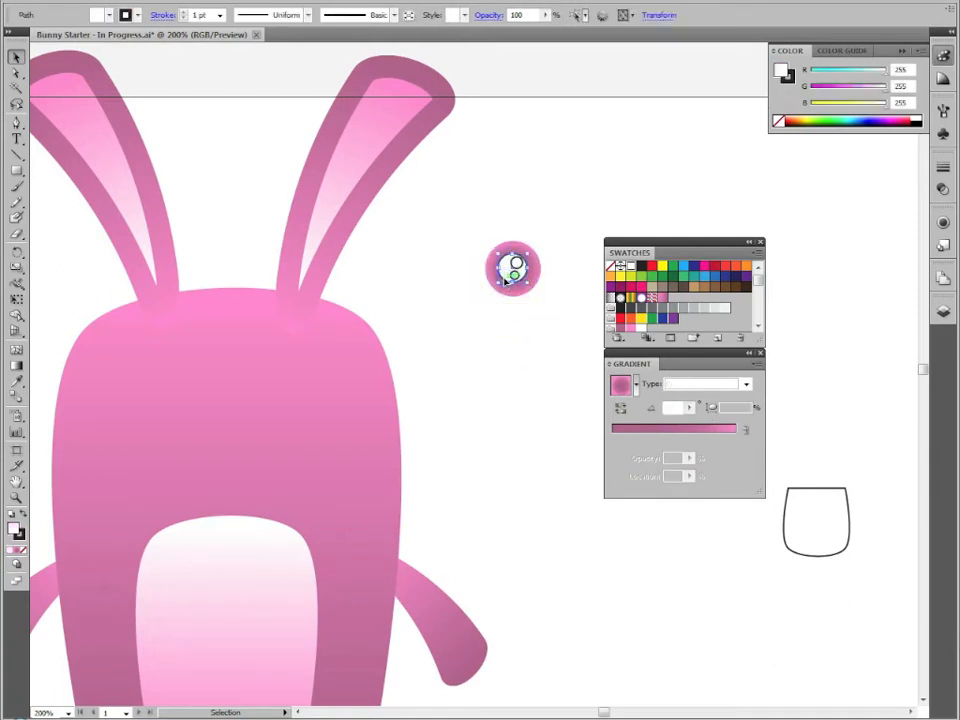
{"action": "left_click", "coordinate": [20, 537]}
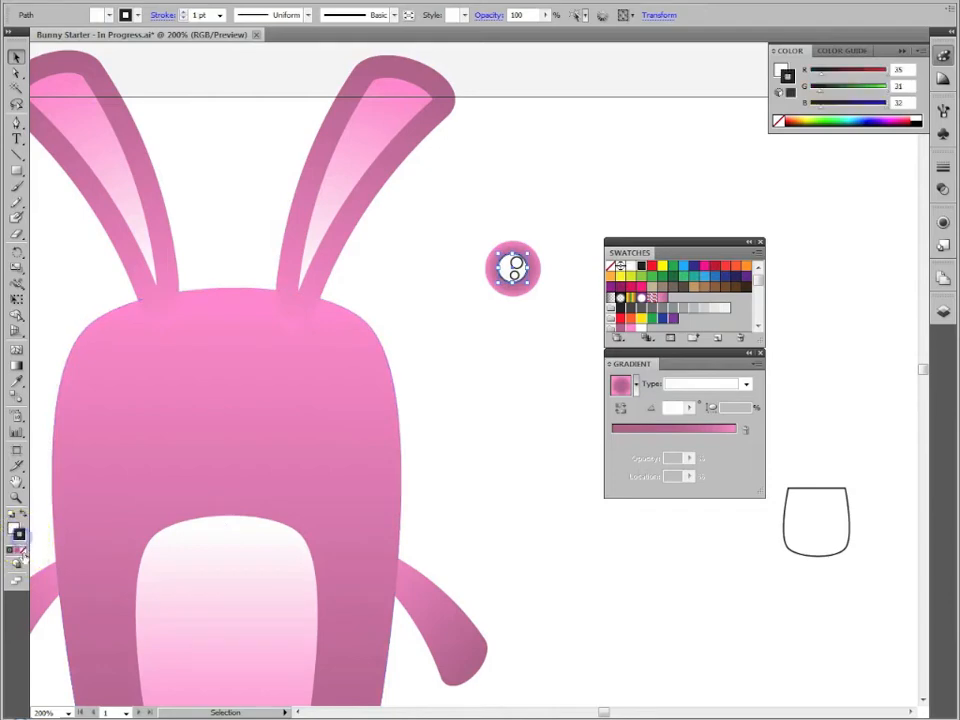
{"action": "left_click", "coordinate": [23, 548]}
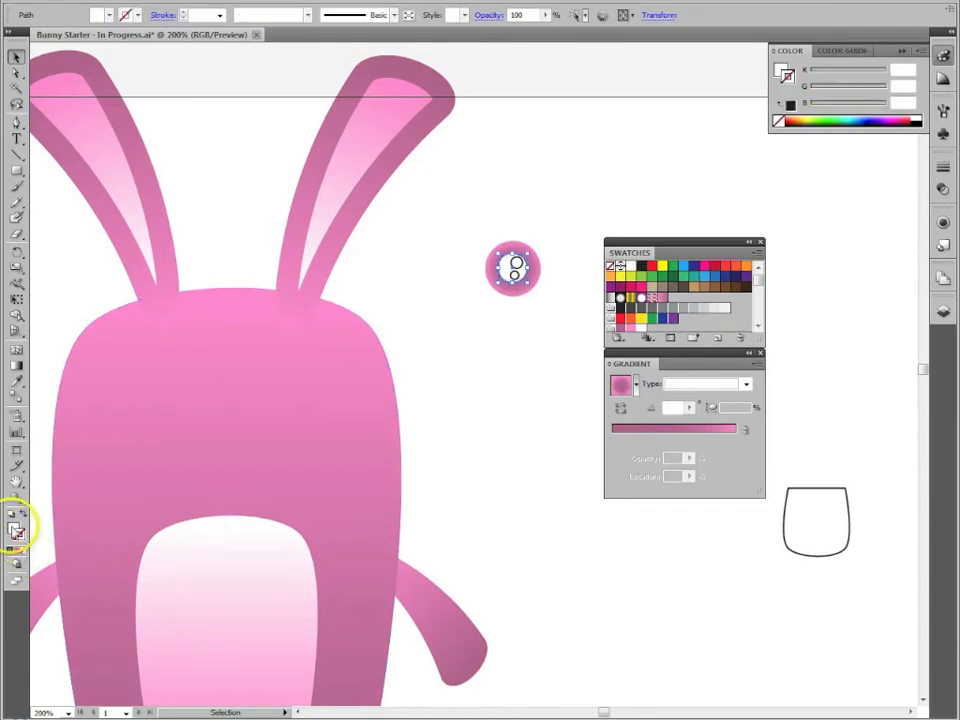
{"action": "left_click", "coordinate": [14, 528]}
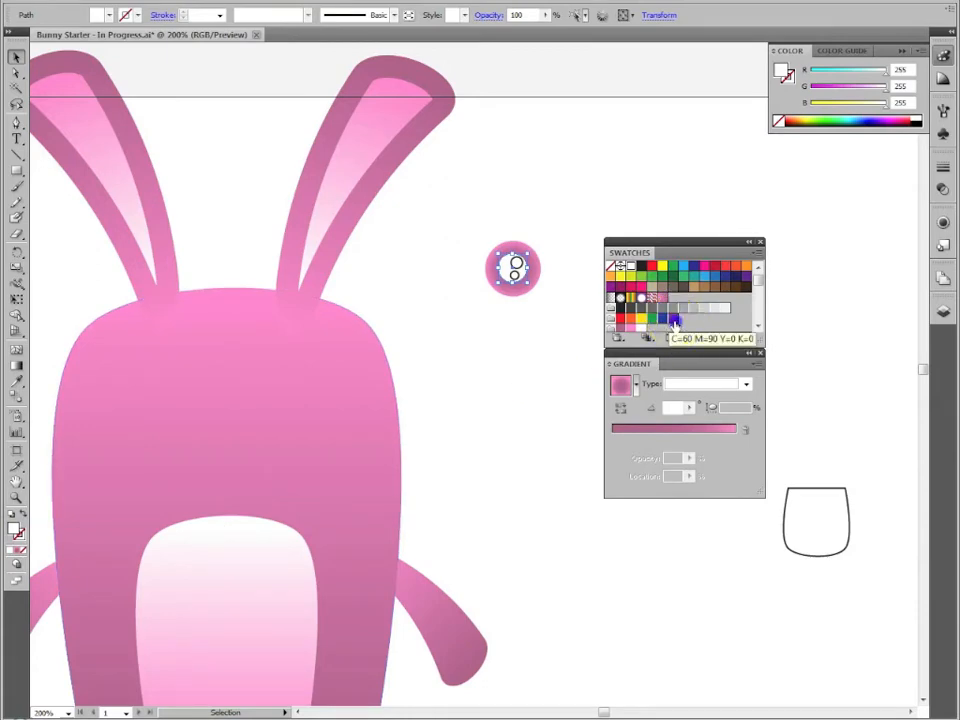
{"action": "left_click", "coordinate": [673, 320]}
{"action": "left_click", "coordinate": [521, 364]}
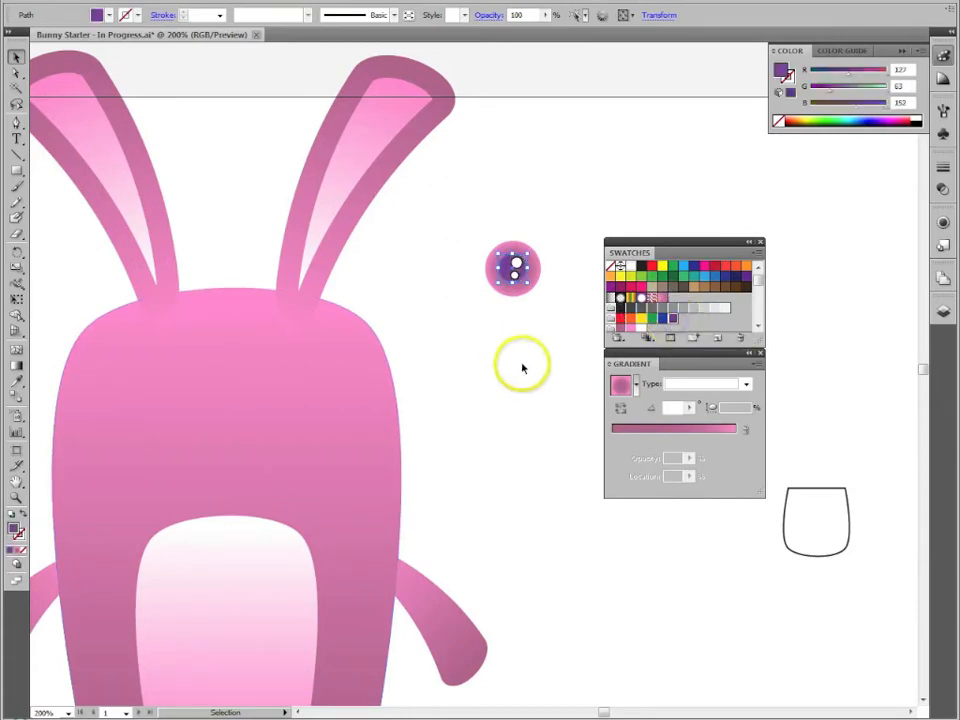
Remove the stroke from the two small white highlight circles in the eye.
{"action": "left_click", "coordinate": [515, 264]}
{"action": "left_click", "coordinate": [588, 272]}
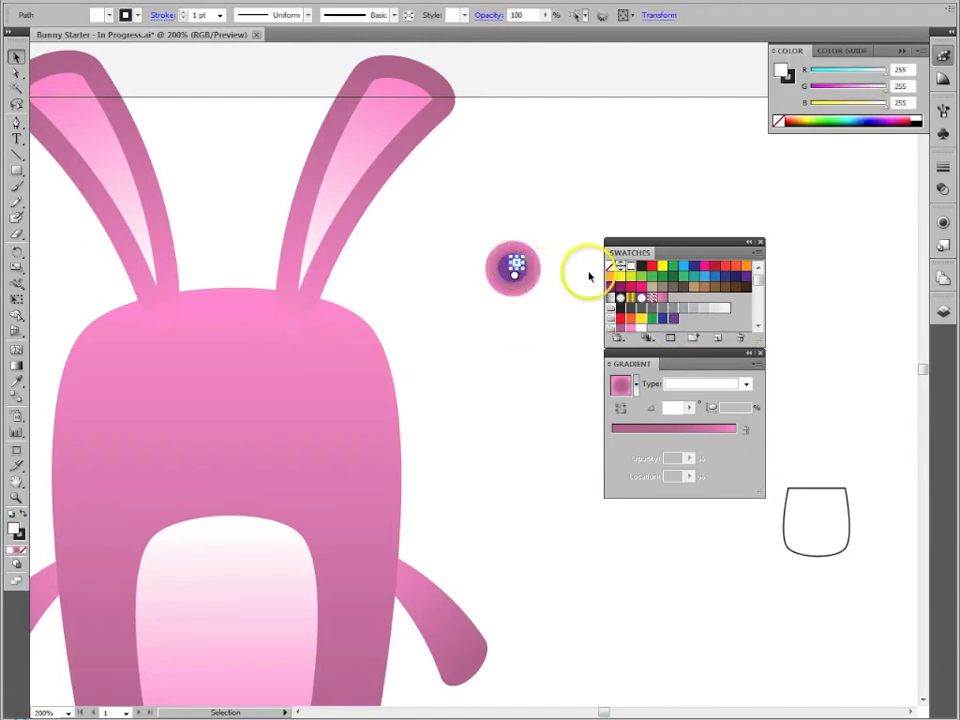
{"action": "left_click", "coordinate": [514, 273], "text": "shift"}
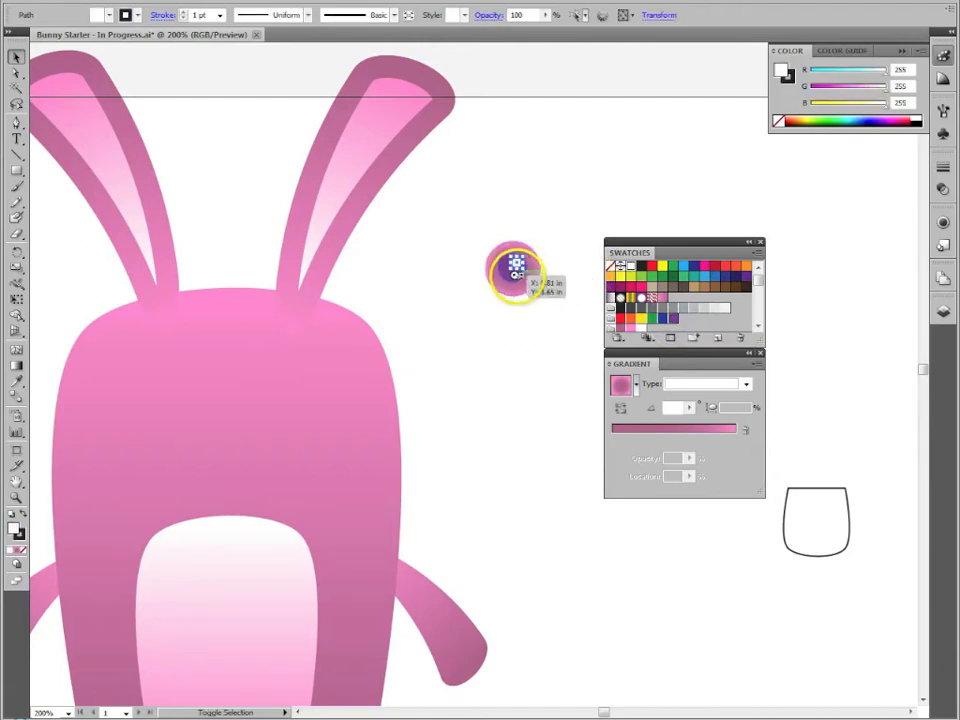
{"action": "left_click", "coordinate": [516, 275], "text": "shift"}
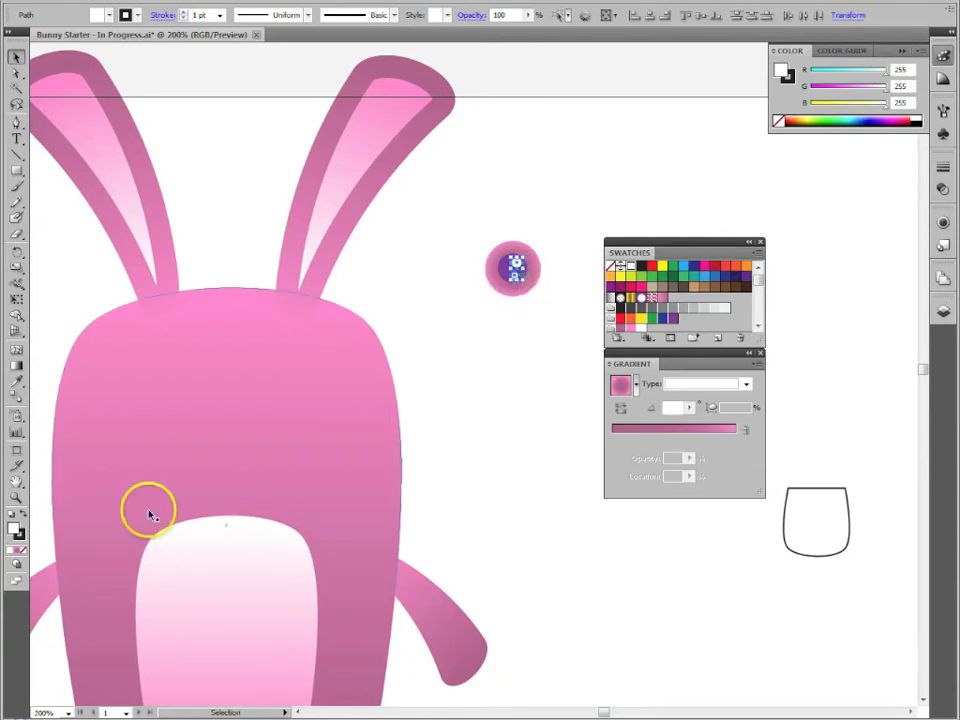
{"action": "left_click", "coordinate": [21, 536]}
{"action": "left_click", "coordinate": [23, 550]}
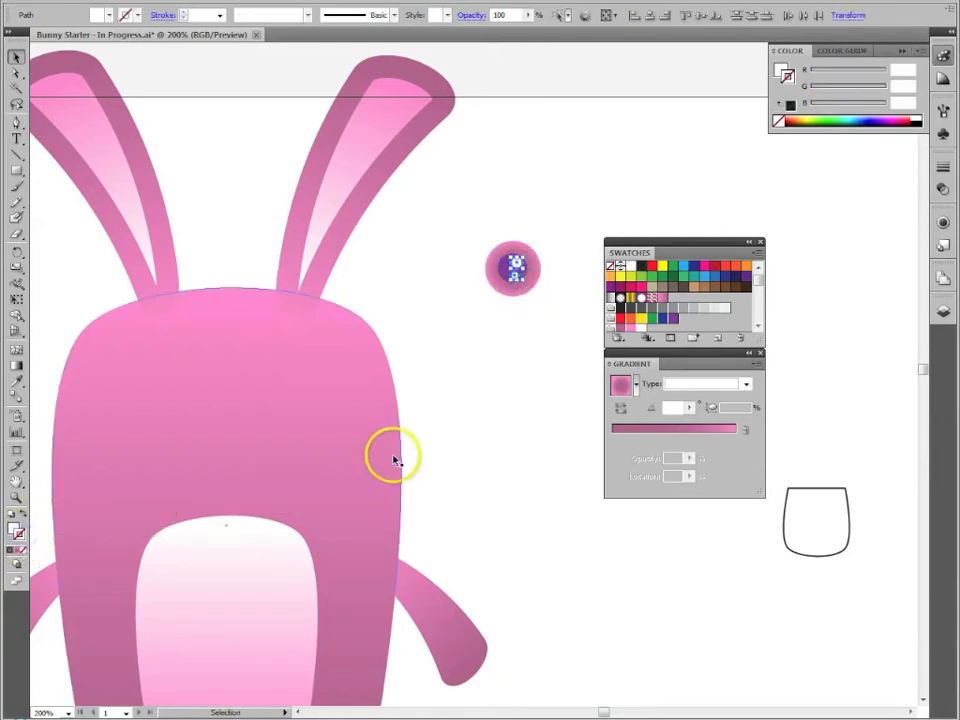
{"action": "left_click", "coordinate": [474, 431]}
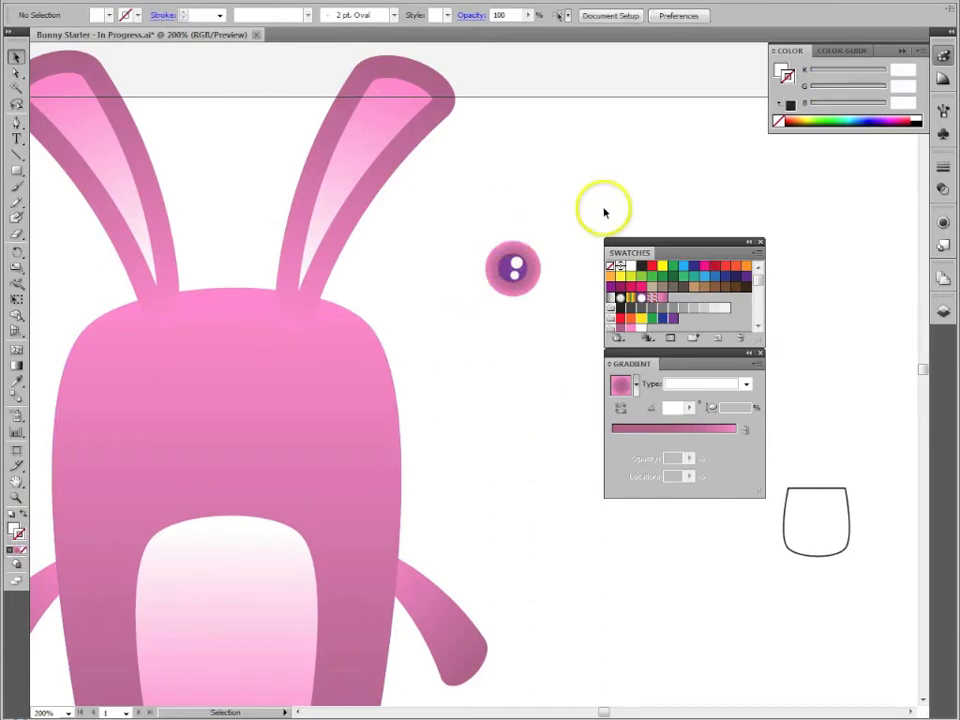
Group all the circles that make up the eye.
{"action": "left_click_drag", "start_coordinate": [468, 219], "coordinate": [571, 318]}
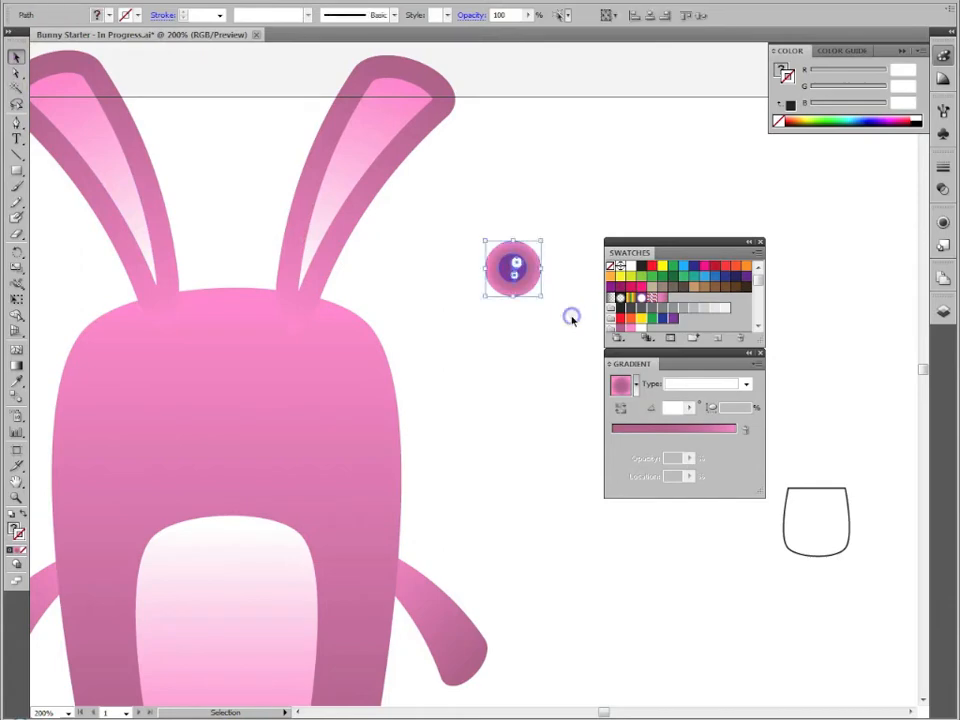
{"action": "right_click", "coordinate": [522, 289]}
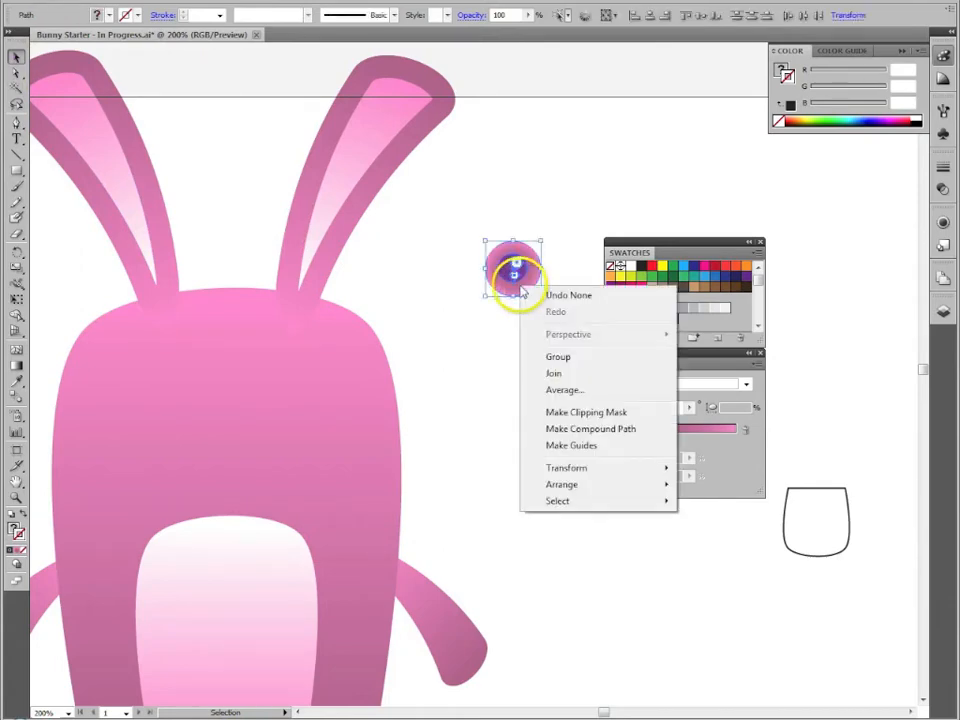
{"action": "left_click", "coordinate": [561, 366]}
Place the eye group on the left side of the bunny's face and duplicate it onto the right side.
{"action": "left_click_drag", "start_coordinate": [516, 280], "coordinate": [139, 379]}
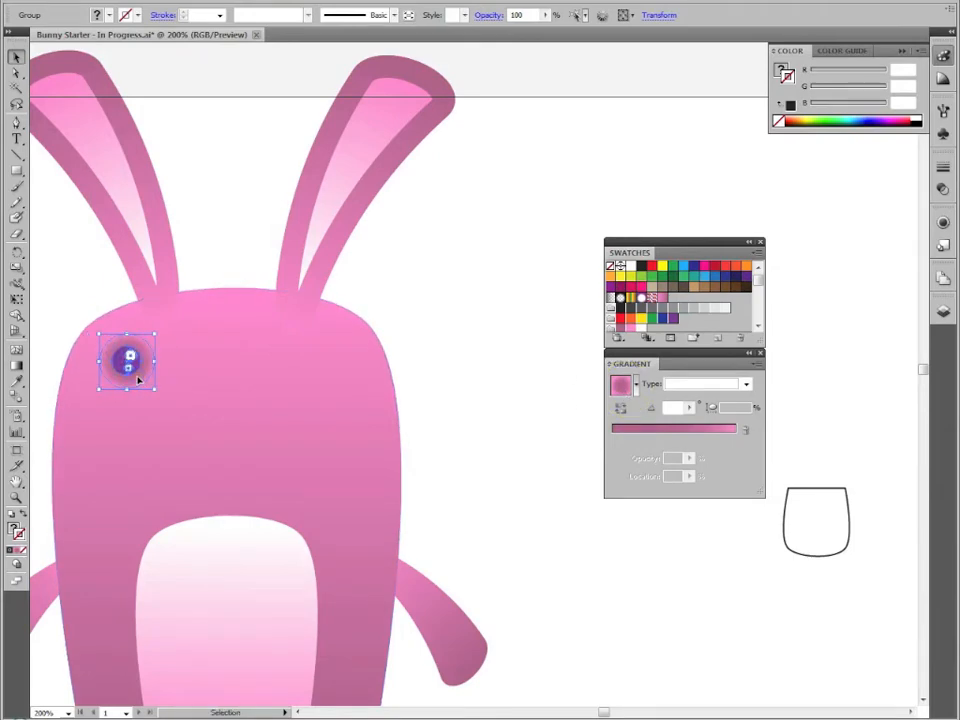
{"action": "left_click_drag", "start_coordinate": [138, 383], "coordinate": [345, 388]}
{"action": "left_click", "coordinate": [449, 383]}
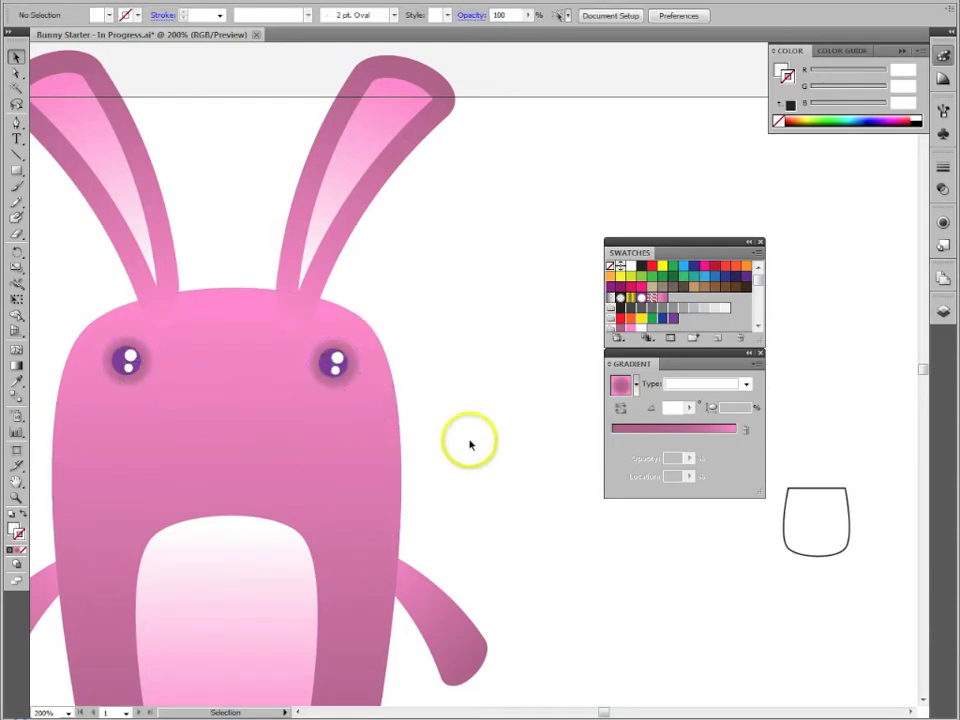
Duplicate the bunny's right foot into the empty area beside its head.
{"action": "scroll", "coordinate": [450, 400], "scroll_direction": "down", "scroll_amount": 3}
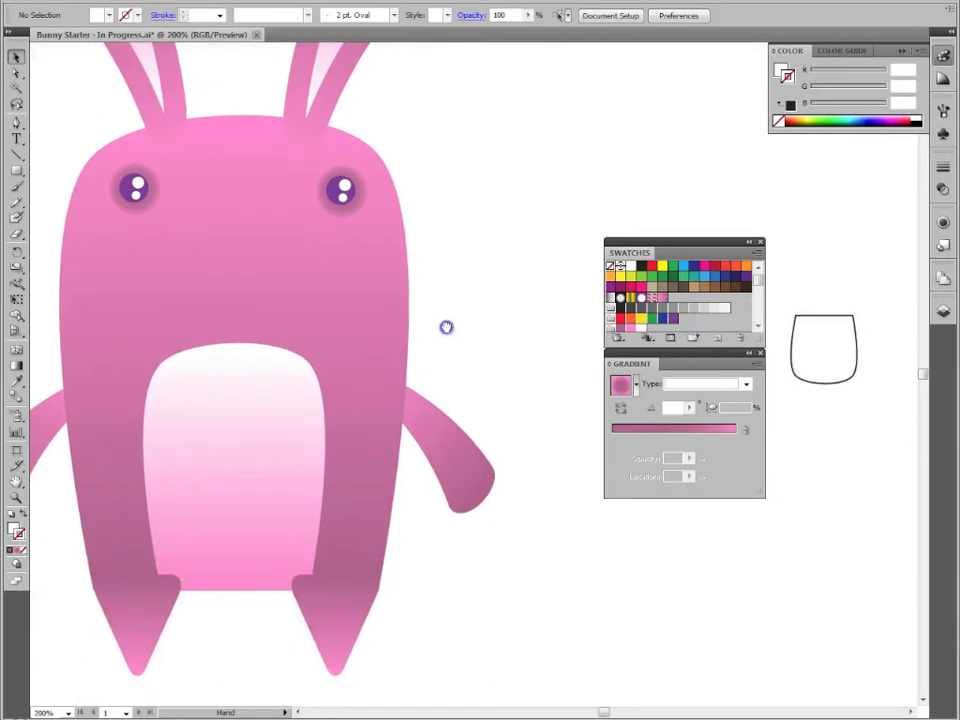
{"action": "left_click", "coordinate": [365, 606]}
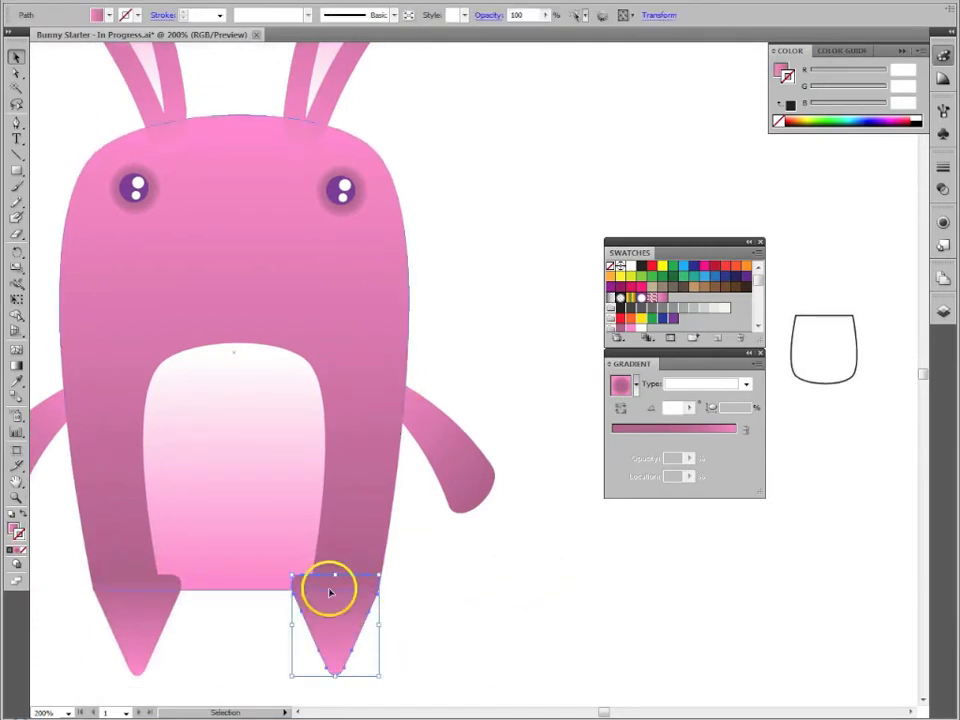
{"action": "left_click_drag", "start_coordinate": [355, 594], "coordinate": [484, 287]}
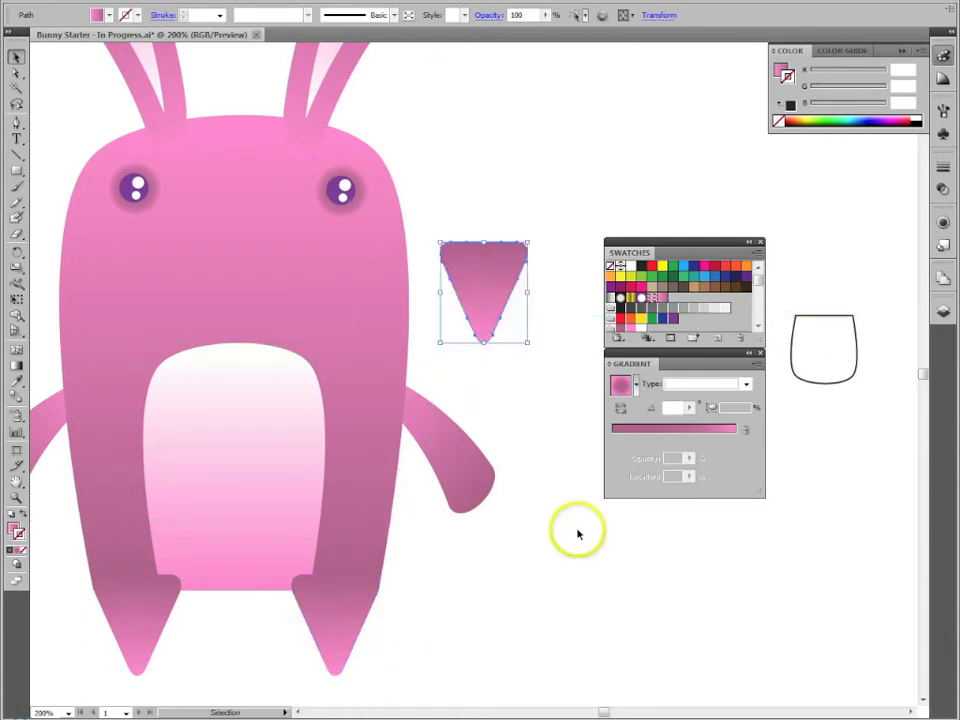
Scale the duplicated foot shape down proportionally to a small nose-sized triangle.
{"action": "scroll", "coordinate": [540, 508], "scroll_direction": "up", "scroll_amount": 3}
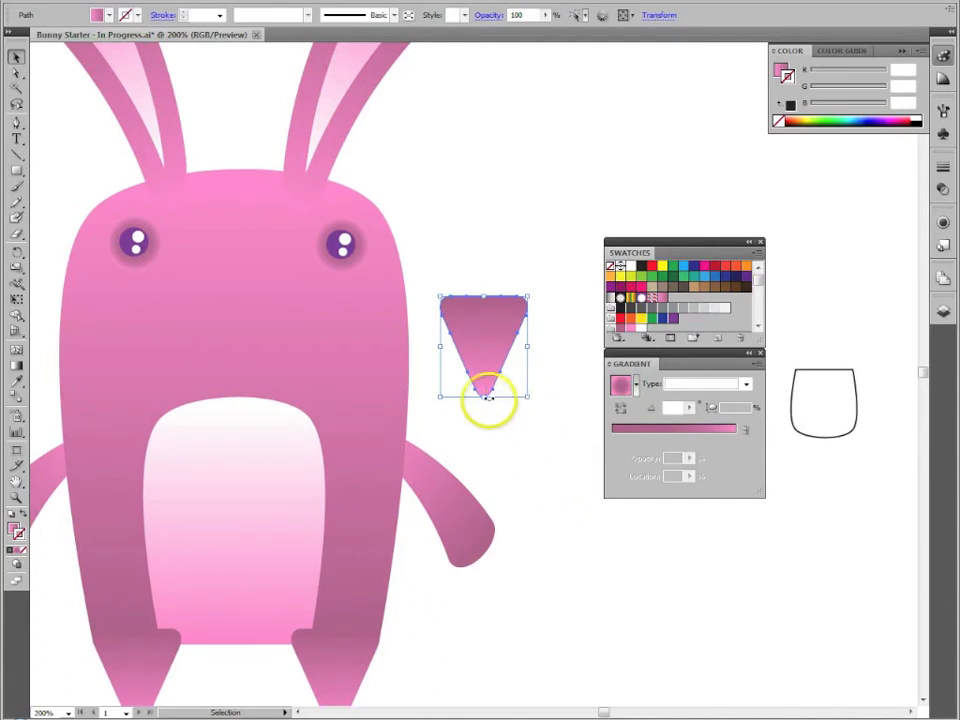
{"action": "left_click_drag", "start_coordinate": [486, 395], "coordinate": [480, 314]}
{"action": "left_click", "coordinate": [522, 387]}
{"action": "left_click", "coordinate": [521, 338]}
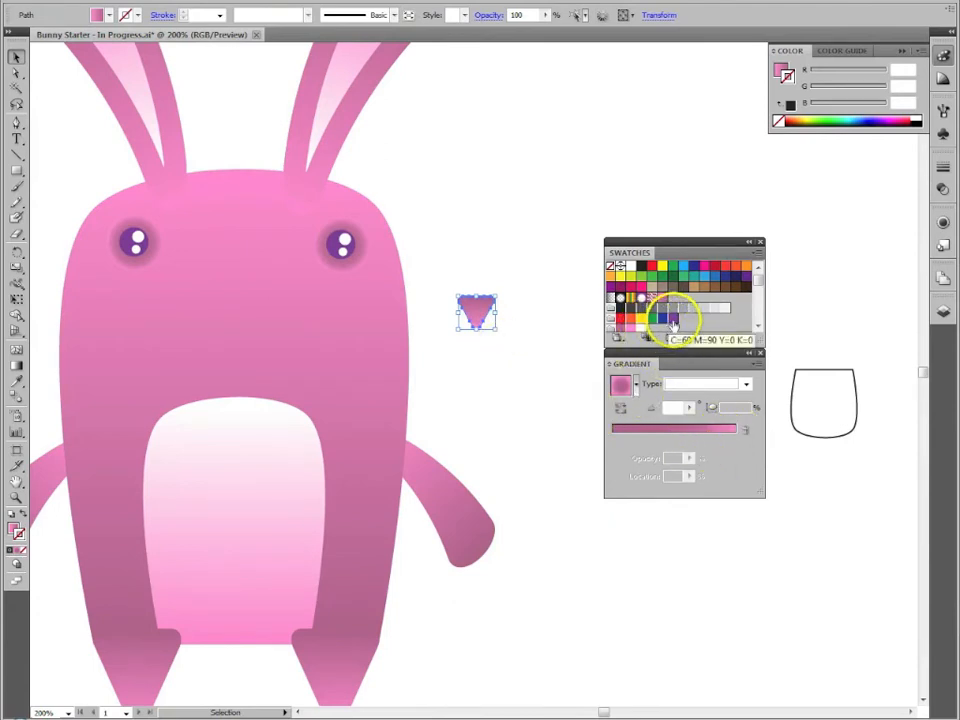
Replace the light pink stop of the small triangle's linear gradient with the purple swatch C=60 M=90 Y=0 K=0.
{"action": "left_click", "coordinate": [12, 547]}
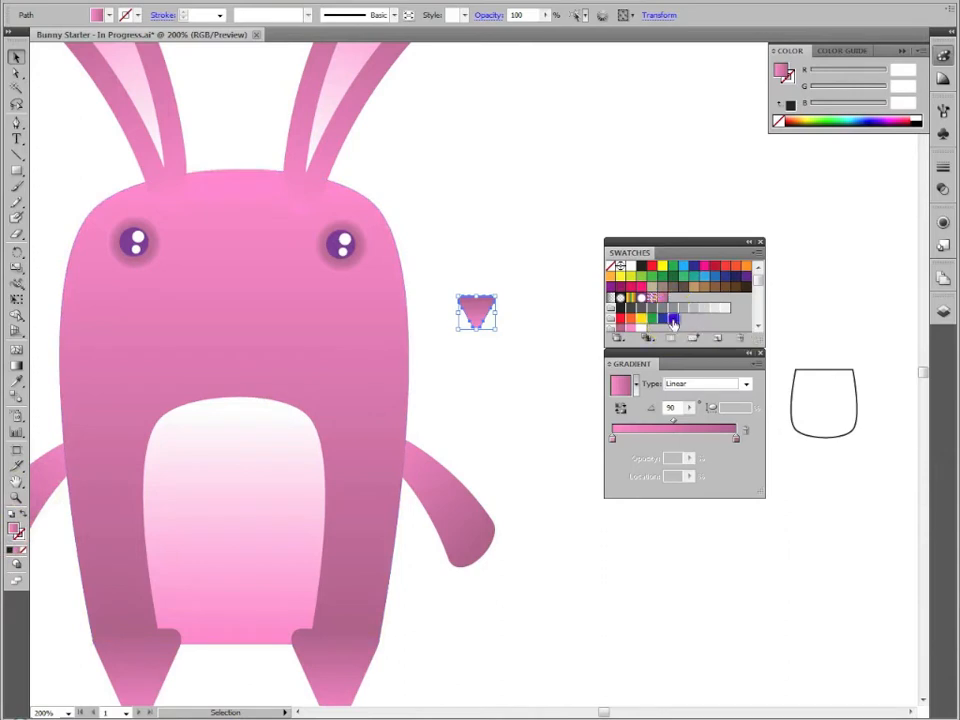
{"action": "left_click_drag", "start_coordinate": [638, 440], "coordinate": [611, 440]}
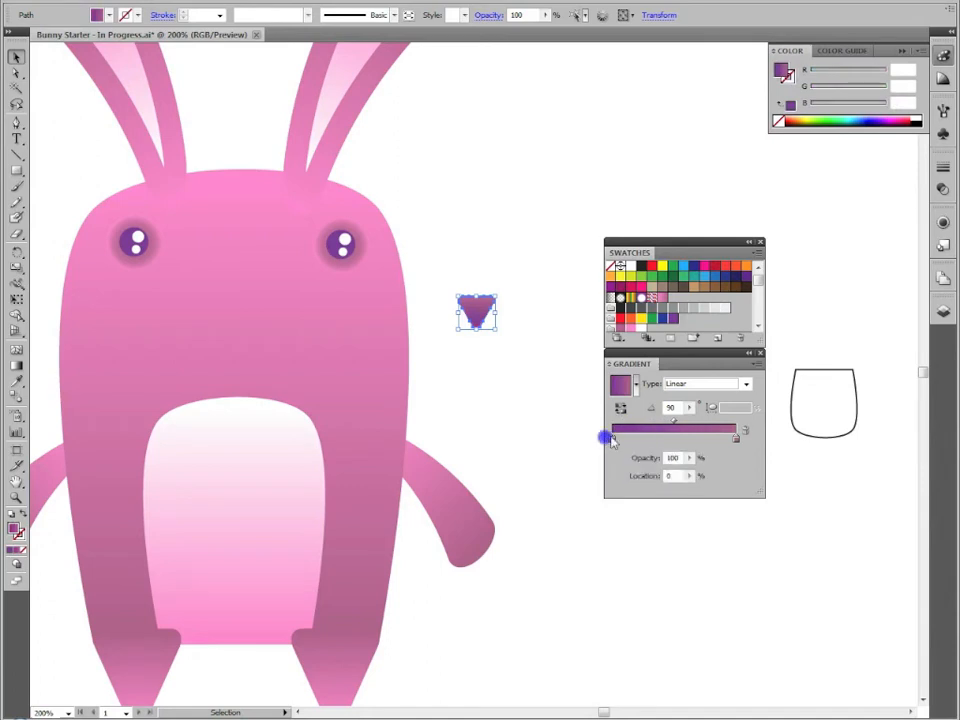
{"action": "left_click", "coordinate": [737, 440]}
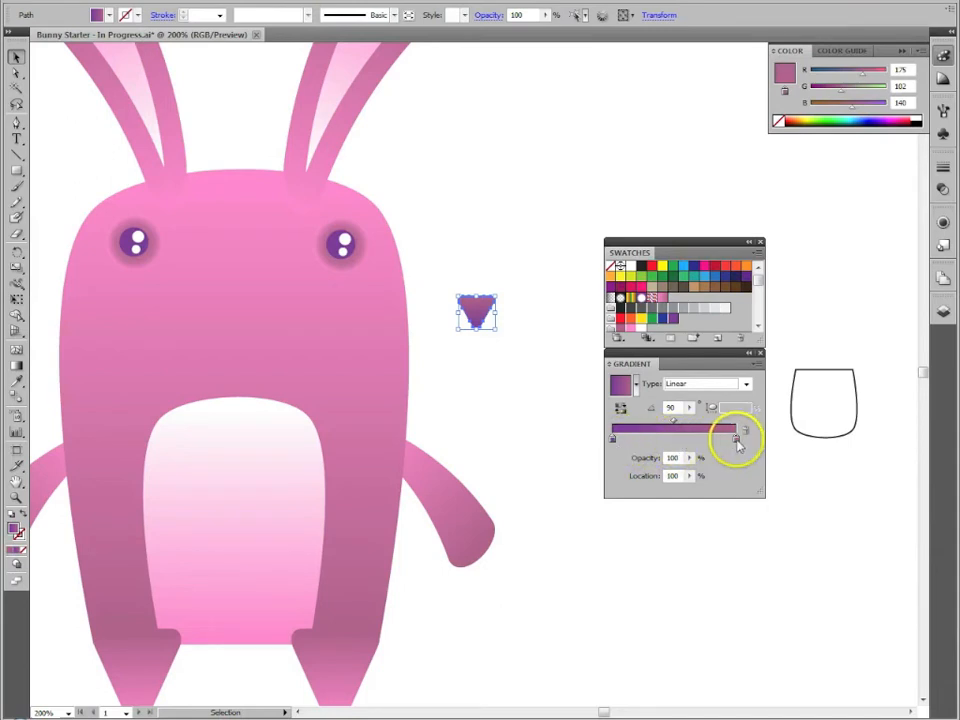
{"action": "left_click", "coordinate": [499, 376]}
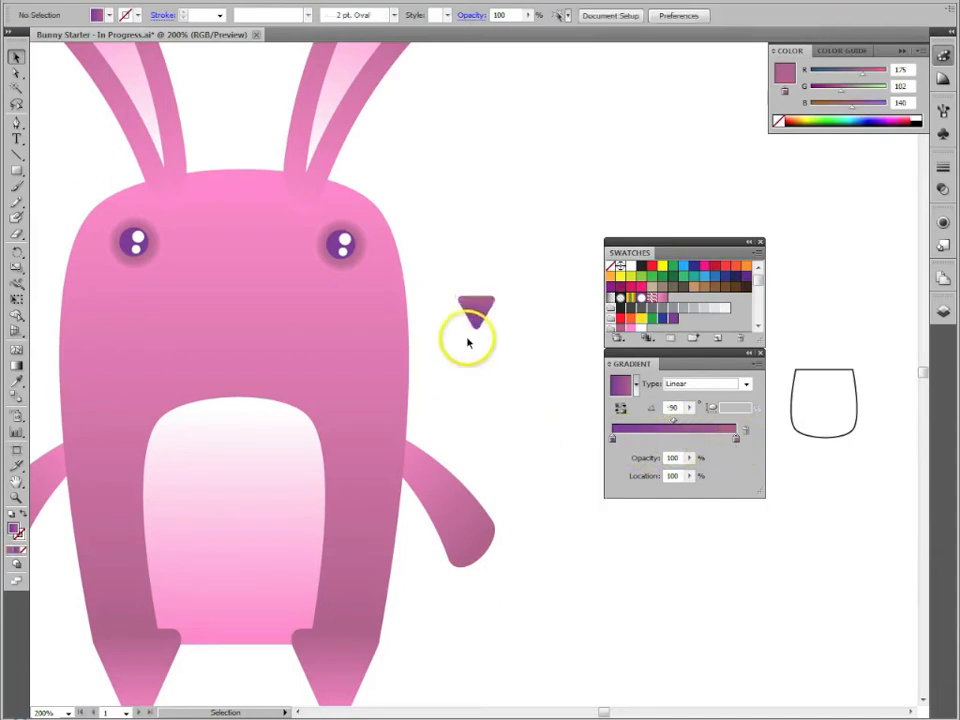
Place the purple gradient triangle as a nose centred between and slightly below the eyes.
{"action": "left_click_drag", "start_coordinate": [480, 315], "coordinate": [232, 278]}
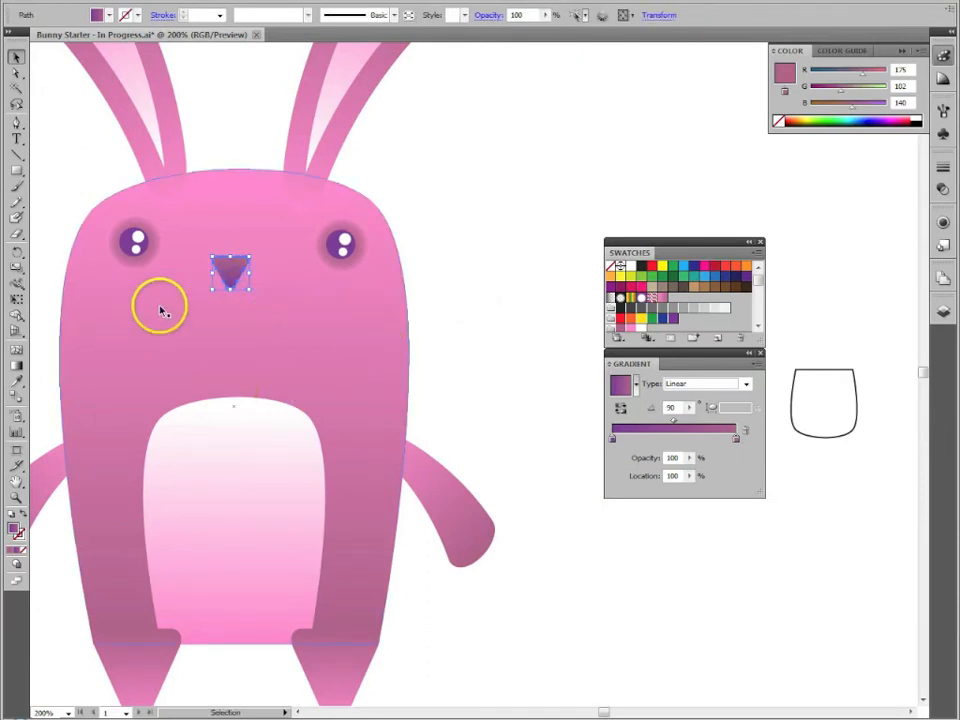
{"action": "left_click_drag", "start_coordinate": [237, 274], "coordinate": [241, 272]}
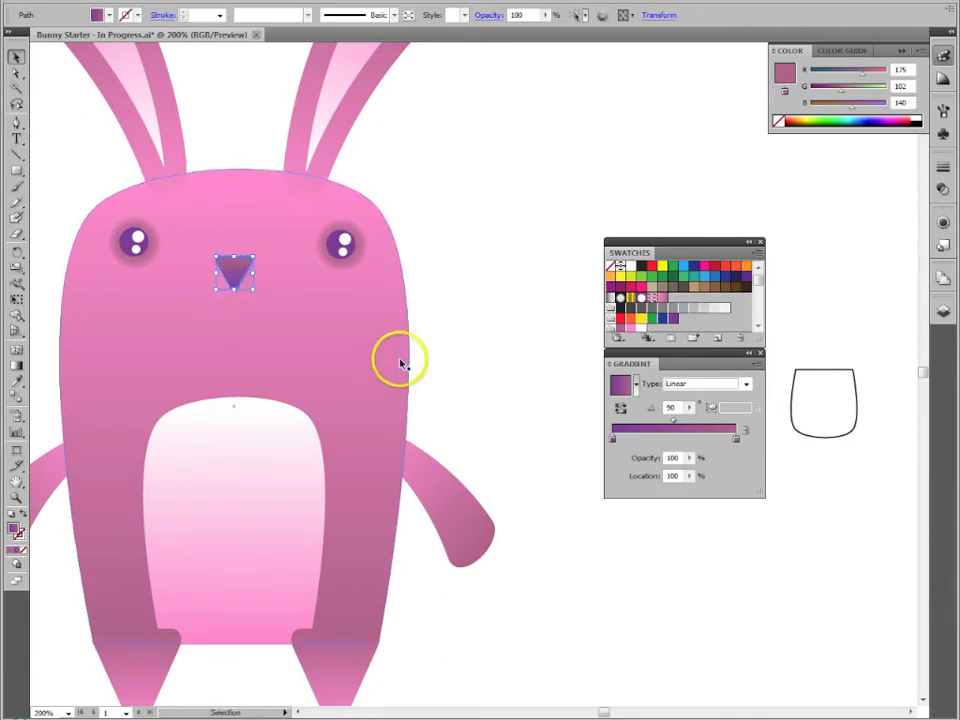
{"action": "left_click", "coordinate": [533, 328]}
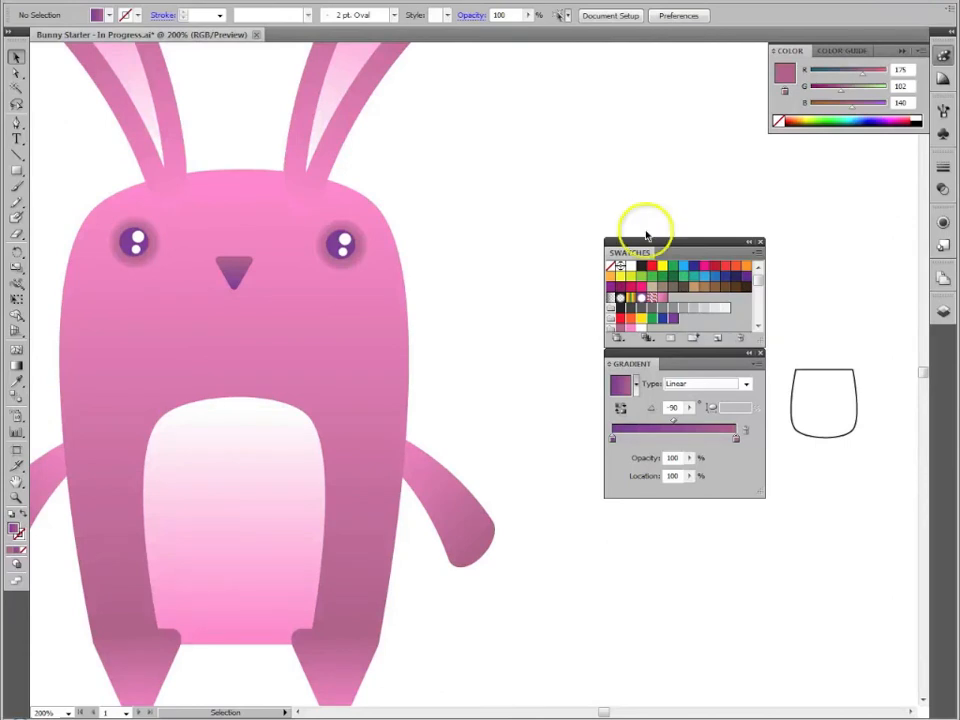
Move the floating Swatches and Gradient panels away from the bunny to sit beneath the Color panel.
{"action": "left_click_drag", "start_coordinate": [205, 315], "coordinate": [300, 372]}
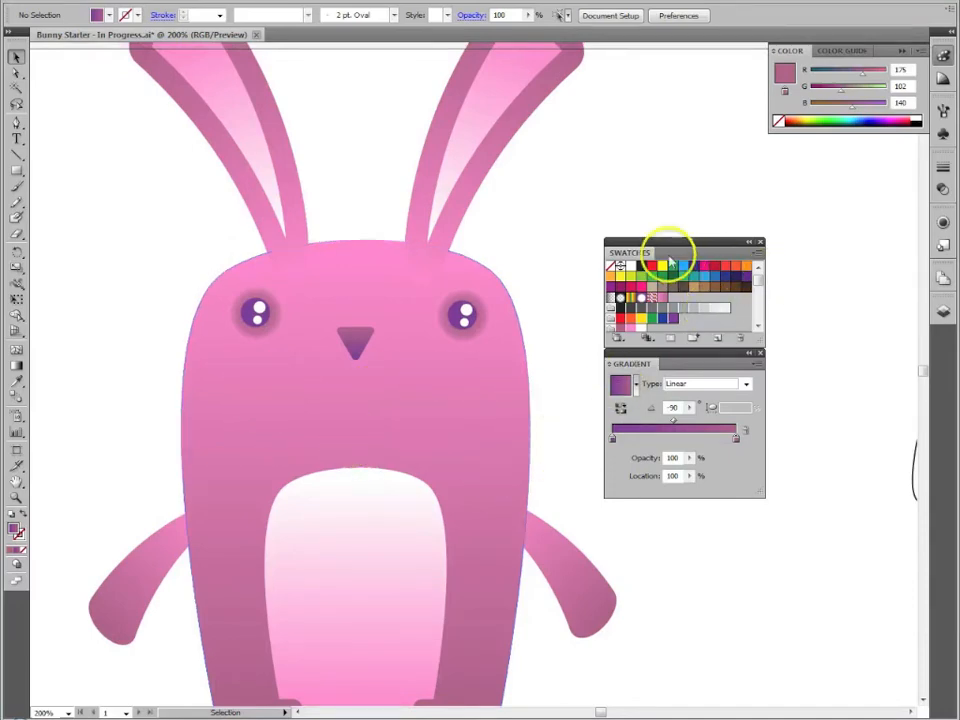
{"action": "left_click_drag", "start_coordinate": [647, 242], "coordinate": [800, 145]}
{"action": "left_click_drag", "start_coordinate": [652, 357], "coordinate": [795, 264]}
Draw a rectangle about 4.69 by 2.13 in over the bunny's upper head, with no fill and a 1 pt black stroke.
{"action": "left_click", "coordinate": [16, 172]}
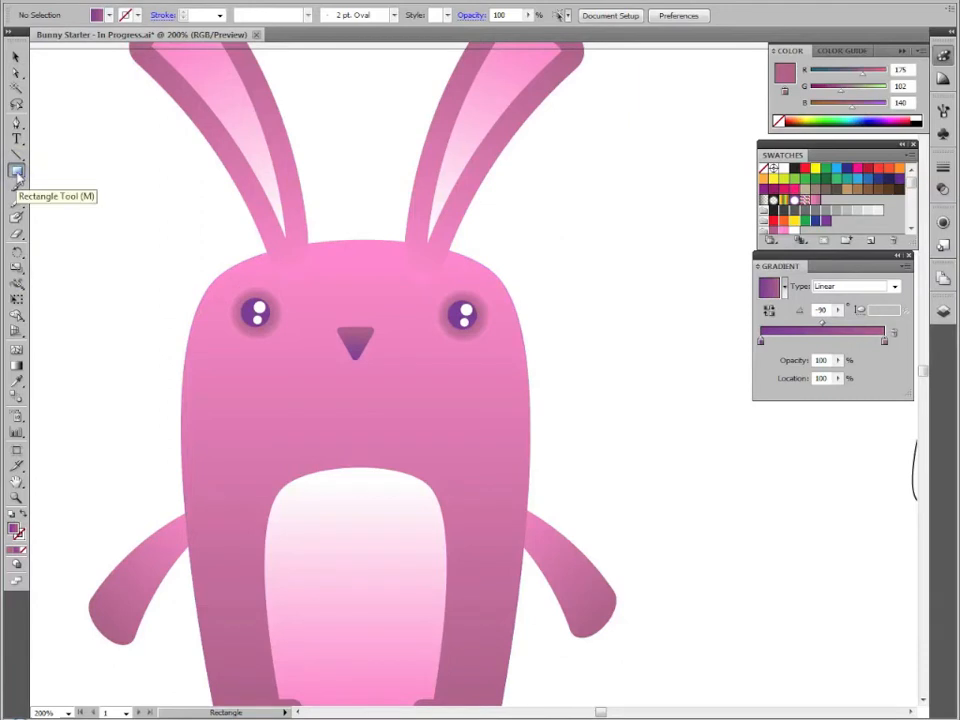
{"action": "left_click", "coordinate": [11, 513]}
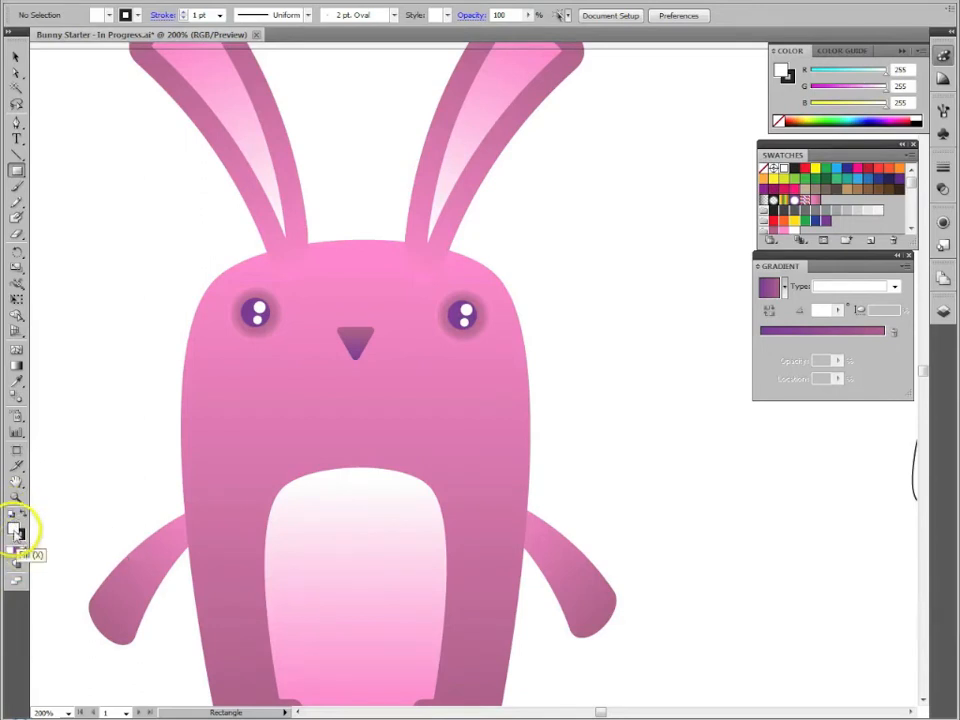
{"action": "left_click", "coordinate": [22, 551]}
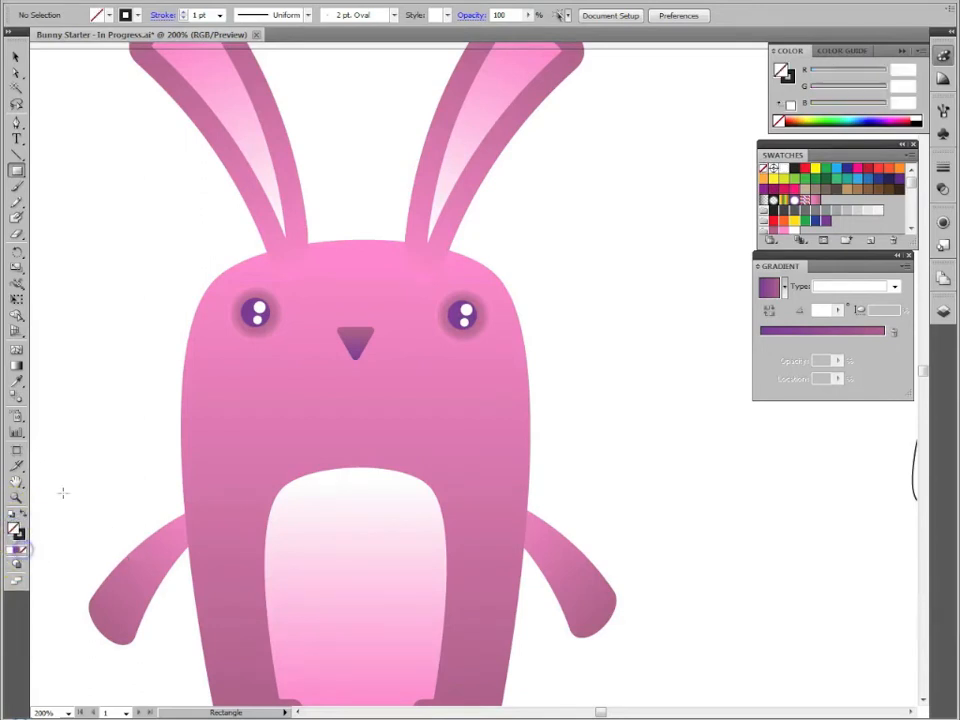
{"action": "left_click_drag", "start_coordinate": [98, 141], "coordinate": [603, 370]}
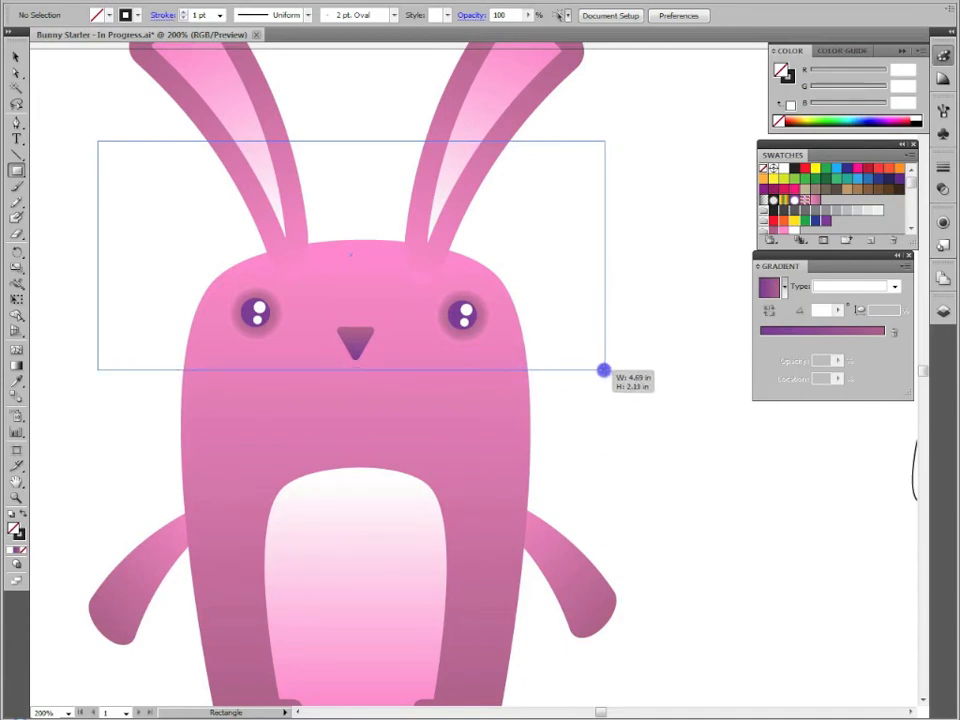
{"action": "left_click_drag", "start_coordinate": [603, 370], "coordinate": [604, 369]}
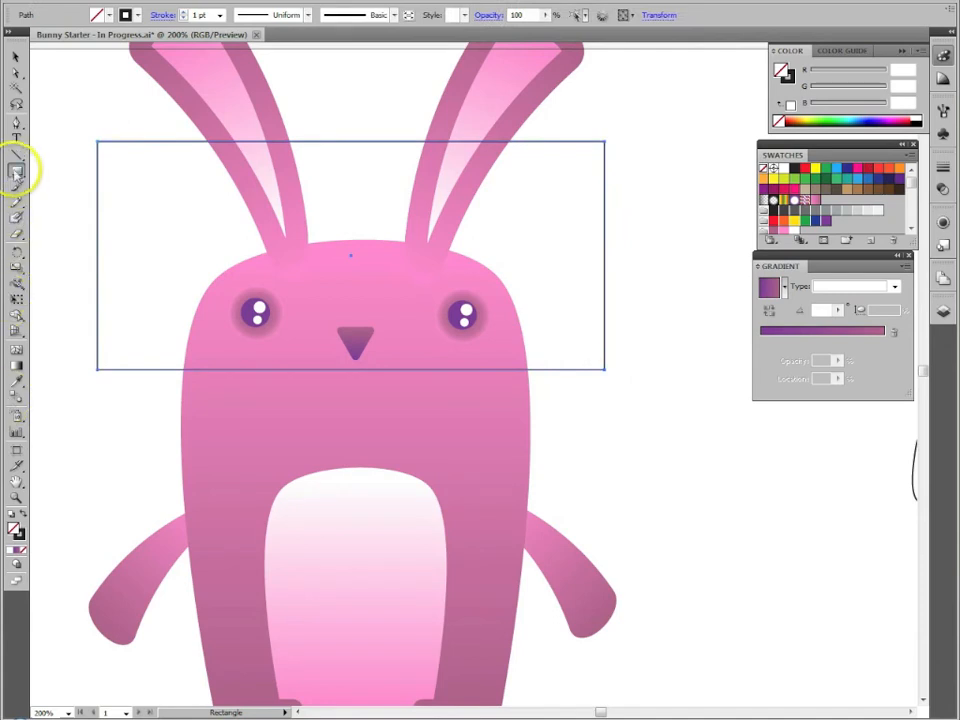
Draw an ellipse about 2.51 by 1.97 in over the bunny's face, overlapping the rectangle's lower edge.
{"action": "left_click_drag", "start_coordinate": [15, 172], "coordinate": [88, 207]}
{"action": "left_click_drag", "start_coordinate": [150, 231], "coordinate": [417, 426]}
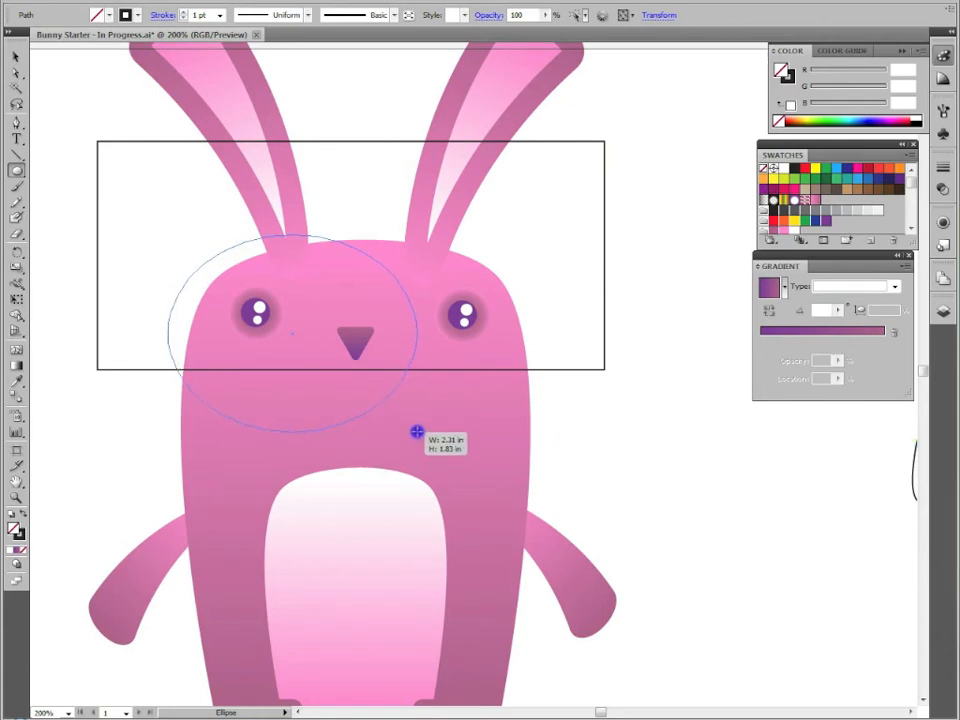
{"action": "mouse_move", "coordinate": [417, 432]}
{"action": "left_mouse_down"}
{"action": "mouse_move", "coordinate": [471, 478]}
{"action": "mouse_move", "coordinate": [497, 394]}
{"action": "mouse_move", "coordinate": [463, 444]}
{"action": "mouse_move", "coordinate": [478, 424]}
{"action": "mouse_move", "coordinate": [477, 454]}
{"action": "mouse_move", "coordinate": [493, 449]}
{"action": "left_mouse_up"}
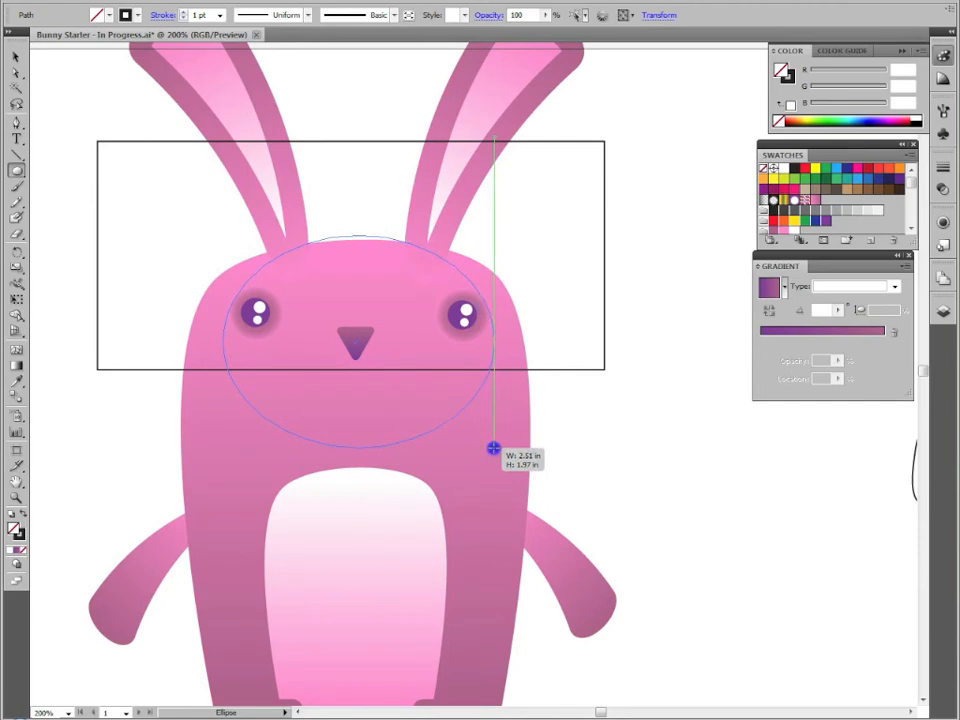
{"action": "left_click_drag", "start_coordinate": [491, 449], "coordinate": [494, 450]}
{"action": "left_click_drag", "start_coordinate": [494, 449], "coordinate": [494, 447]}
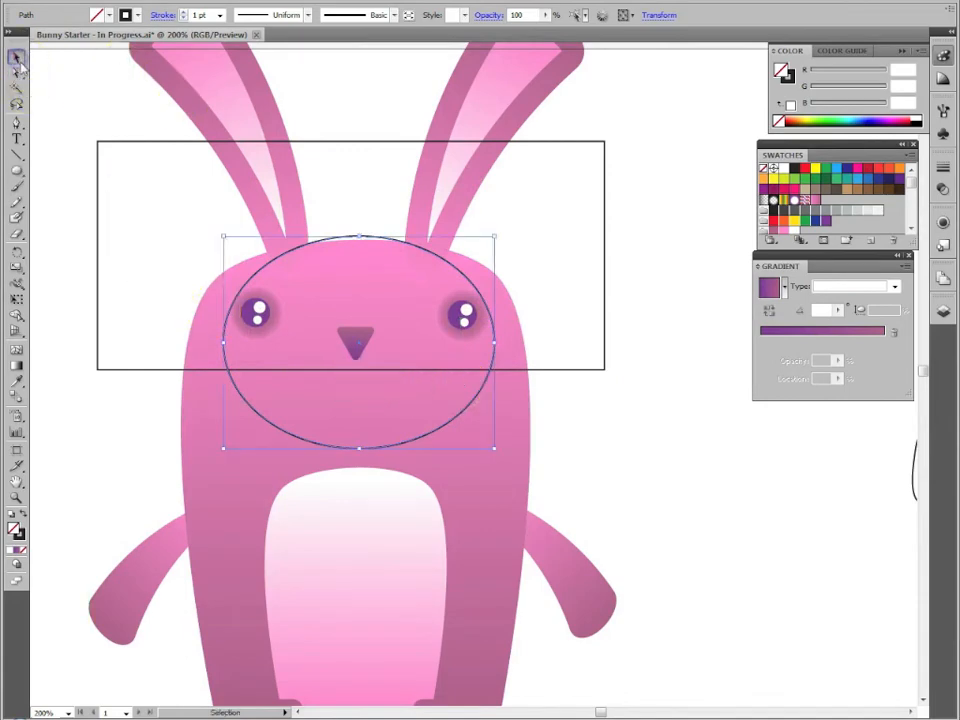
Subtract the rectangle and the ellipse's upper part with Shape Builder, leaving the lower ellipse section as an open mouth.
{"action": "left_click", "coordinate": [135, 144], "text": "shift"}
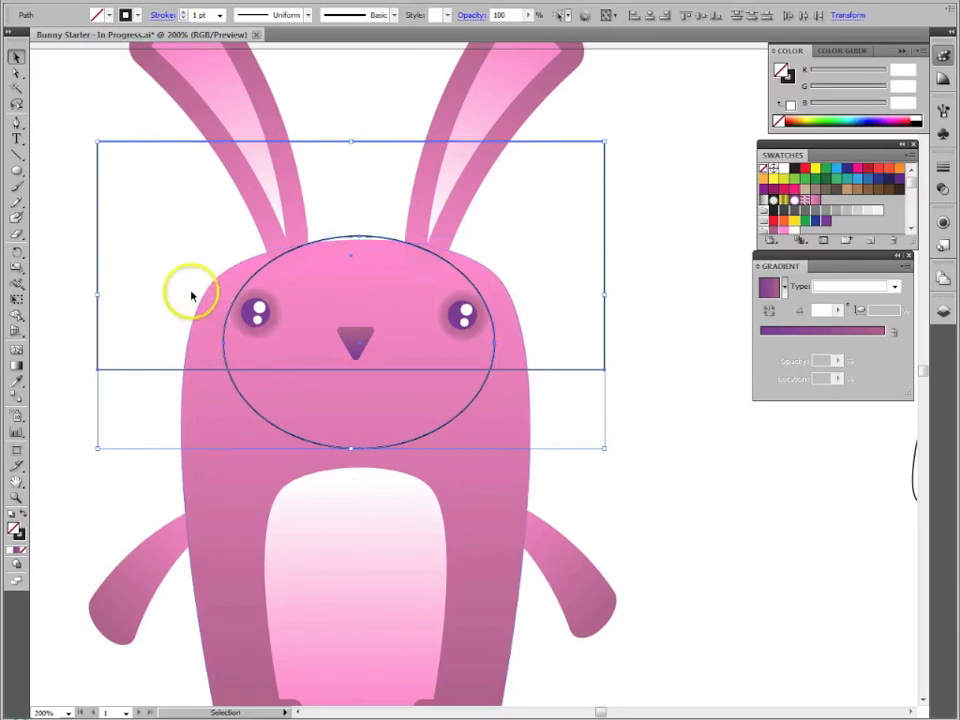
{"action": "left_click", "coordinate": [17, 318]}
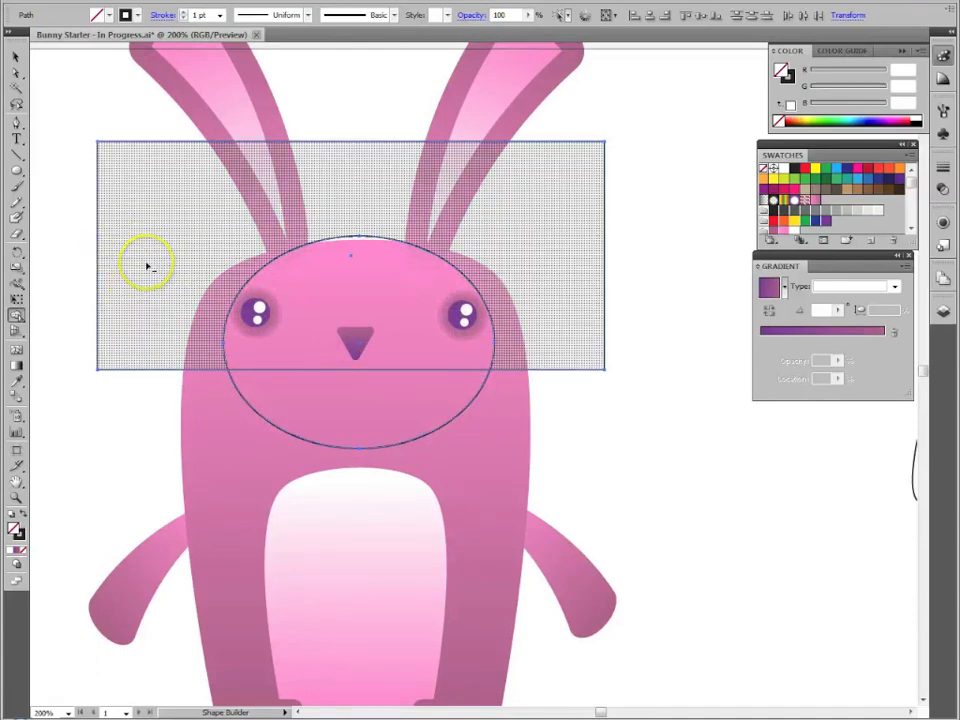
{"action": "left_click", "coordinate": [147, 265], "text": "alt"}
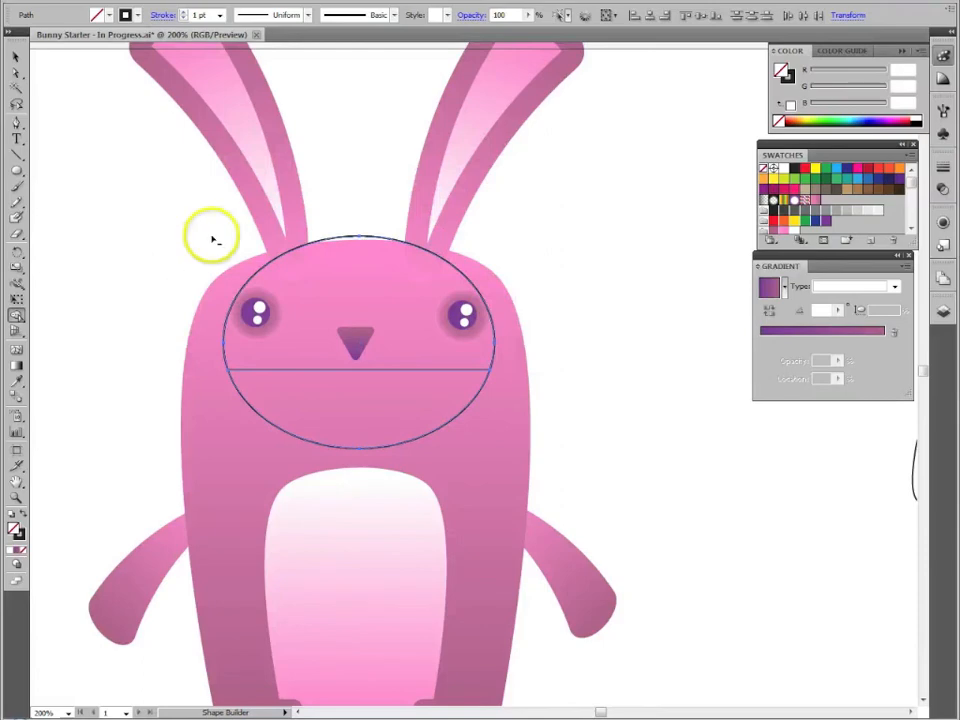
{"action": "left_click", "coordinate": [397, 308], "text": "alt"}
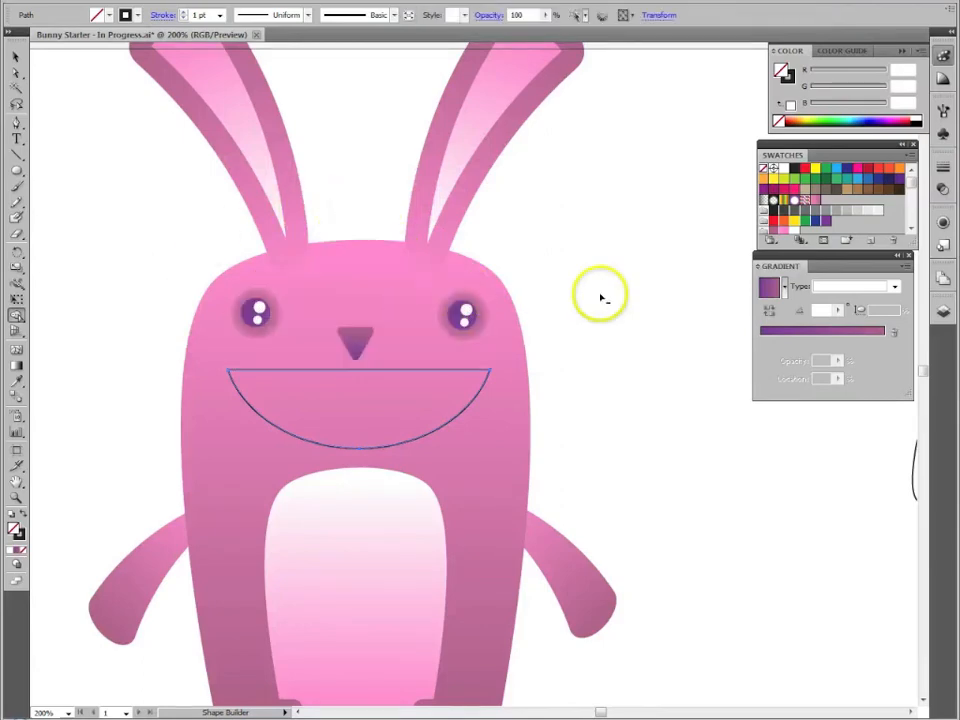
{"action": "left_click", "coordinate": [16, 56]}
{"action": "left_click", "coordinate": [84, 238]}
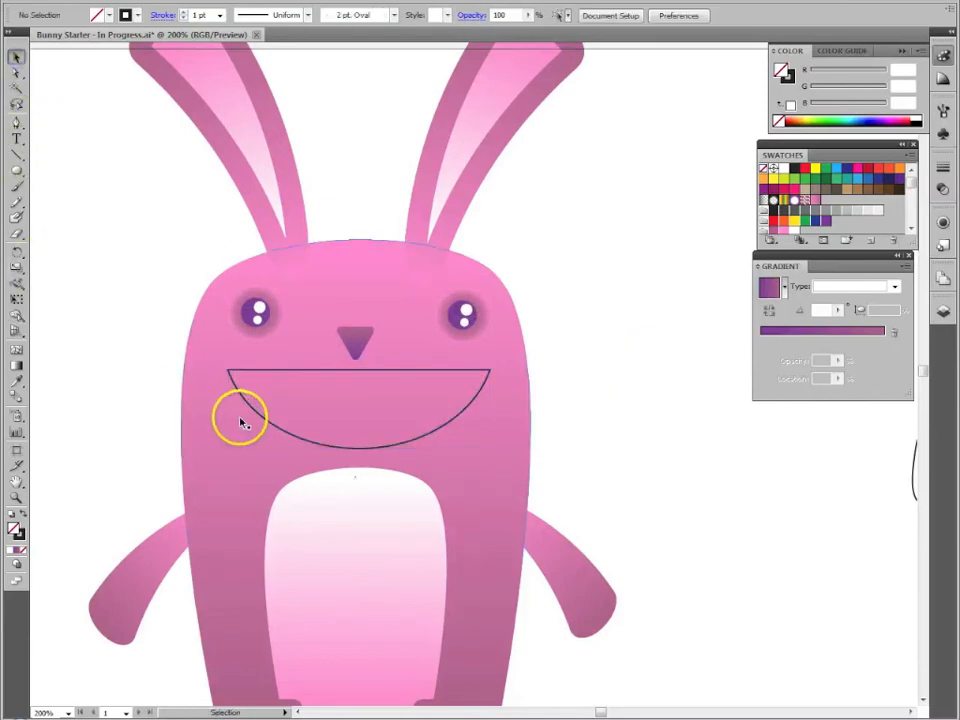
Apply the nose's purple gradient fill and empty stroke to the mouth with the Eyedropper.
{"action": "left_click", "coordinate": [291, 435]}
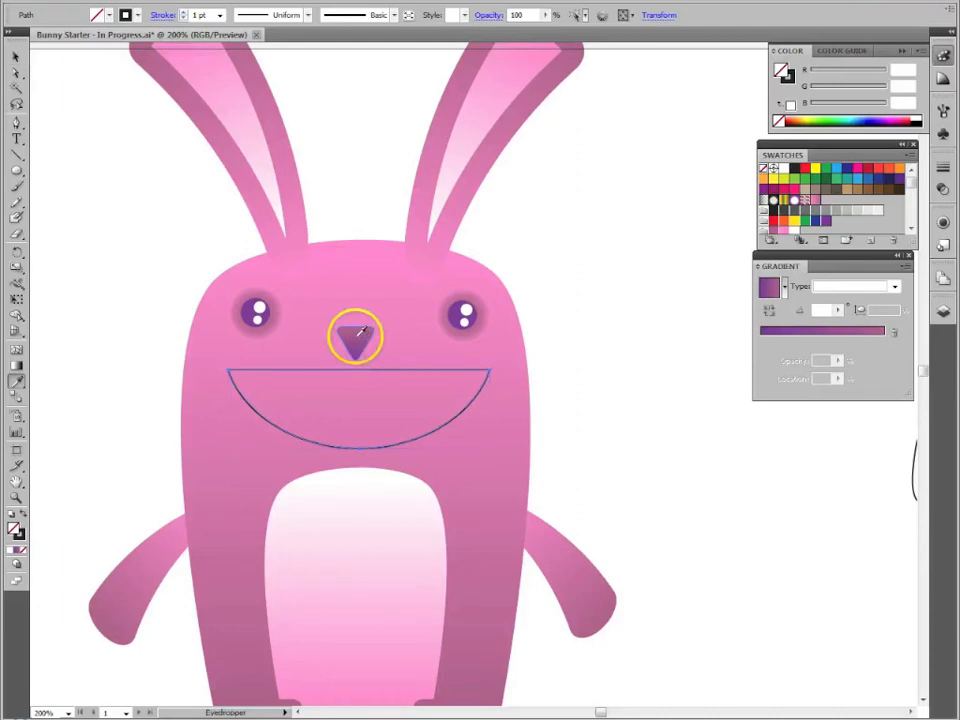
{"action": "left_click", "coordinate": [356, 337]}
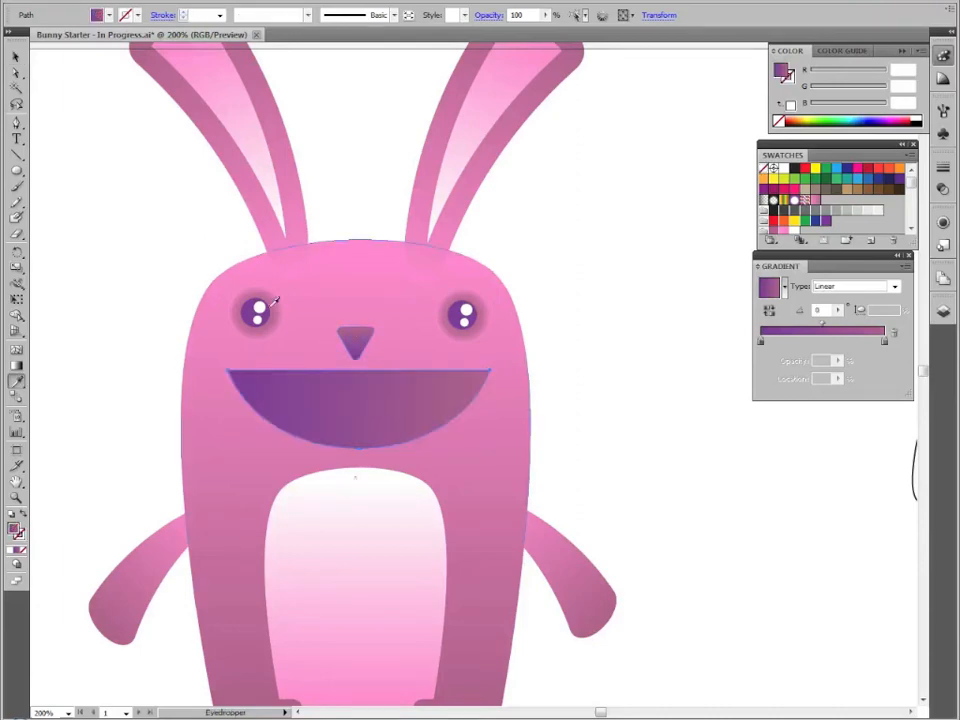
{"action": "left_click", "coordinate": [14, 58]}
{"action": "left_click", "coordinate": [77, 206]}
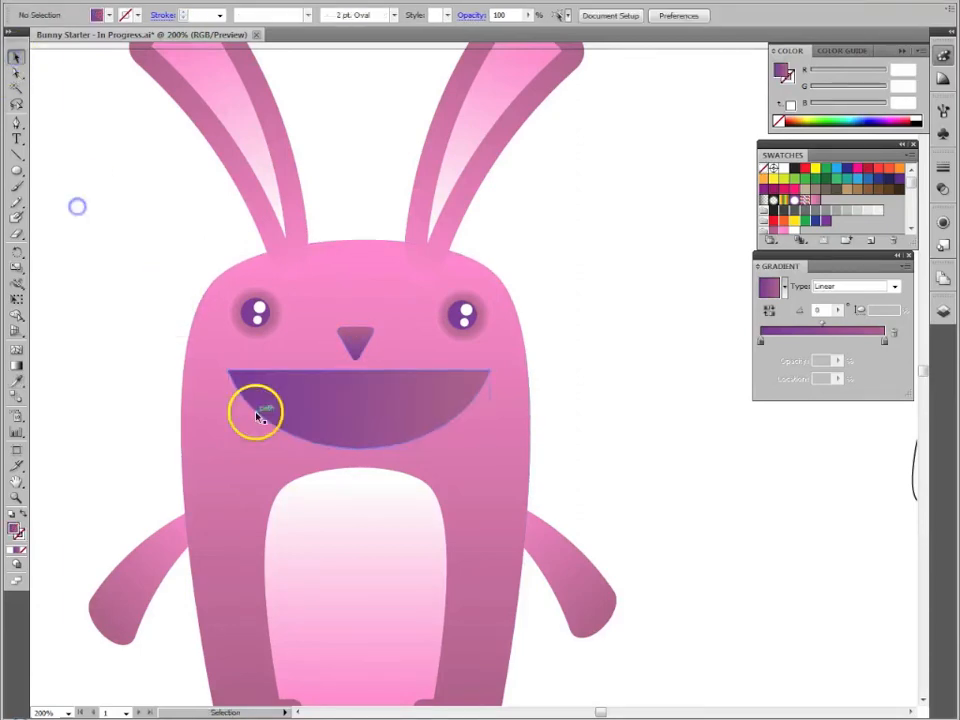
Redirect the mouth's linear gradient to run from purple at its upper edge to pink at its lower edge.
{"action": "left_click", "coordinate": [310, 408]}
{"action": "left_click", "coordinate": [16, 367]}
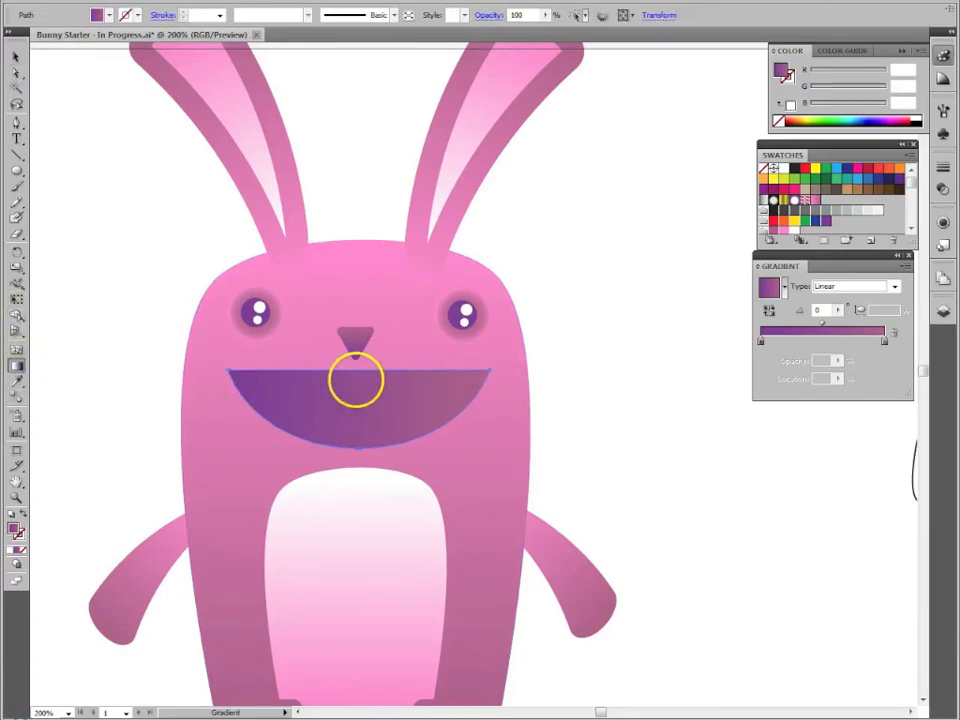
{"action": "left_click_drag", "start_coordinate": [352, 376], "coordinate": [357, 444]}
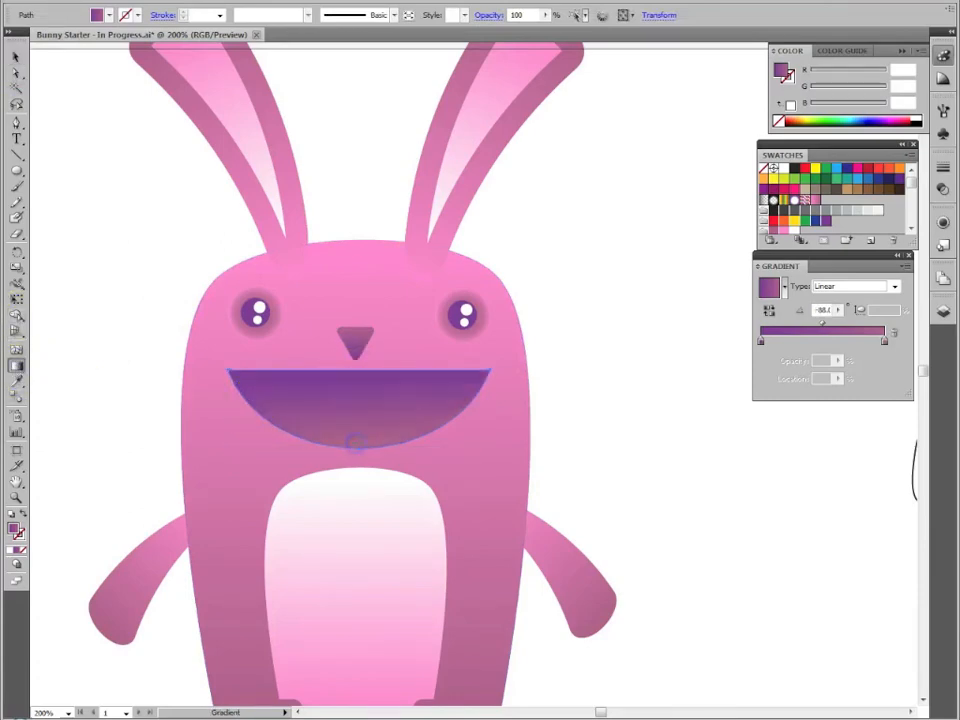
{"action": "left_click", "coordinate": [116, 230]}
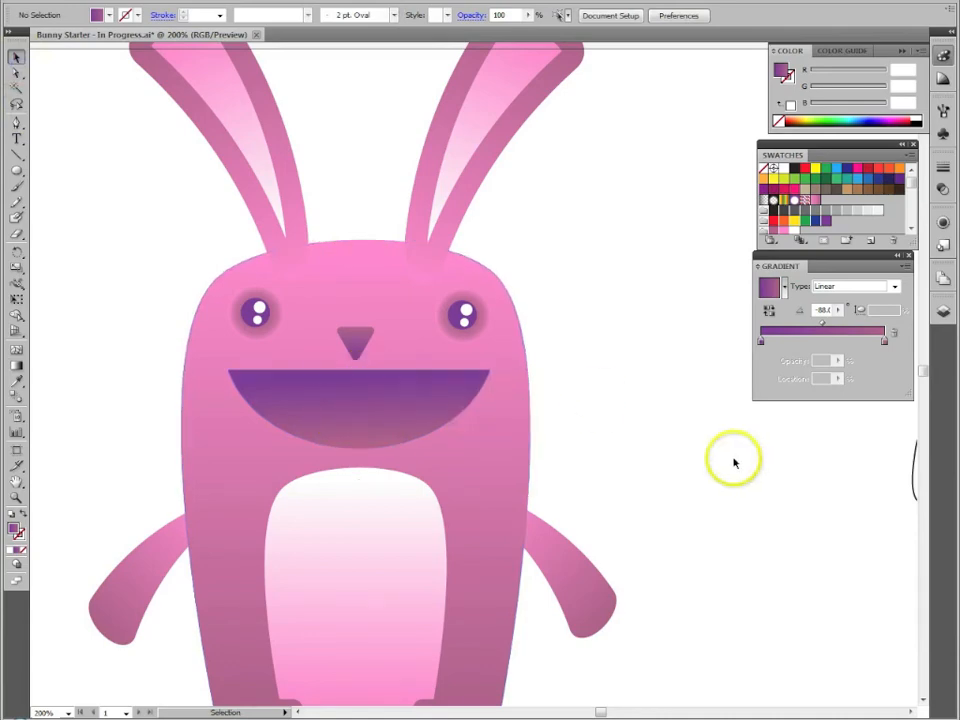
Bring the white tooth shape from beside the bunny into the mouth, just off its centre.
{"action": "left_click_drag", "start_coordinate": [825, 491], "coordinate": [744, 482]}
{"action": "left_click_drag", "start_coordinate": [868, 482], "coordinate": [530, 390]}
{"action": "left_click", "coordinate": [538, 479]}
{"action": "left_click_drag", "start_coordinate": [538, 479], "coordinate": [630, 501]}
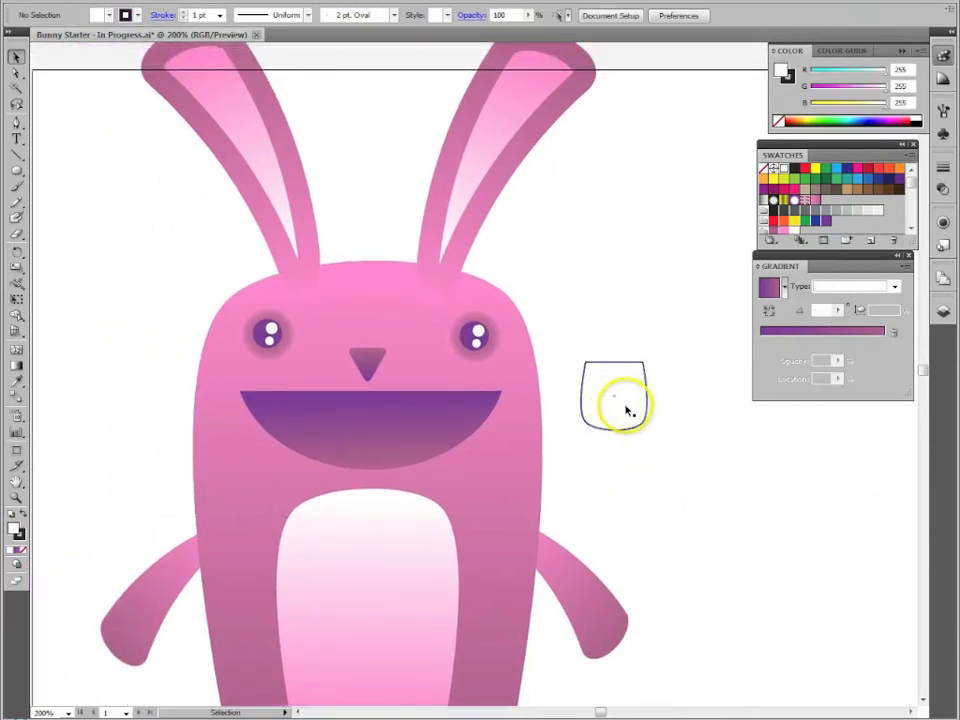
{"action": "left_click_drag", "start_coordinate": [629, 407], "coordinate": [356, 442]}
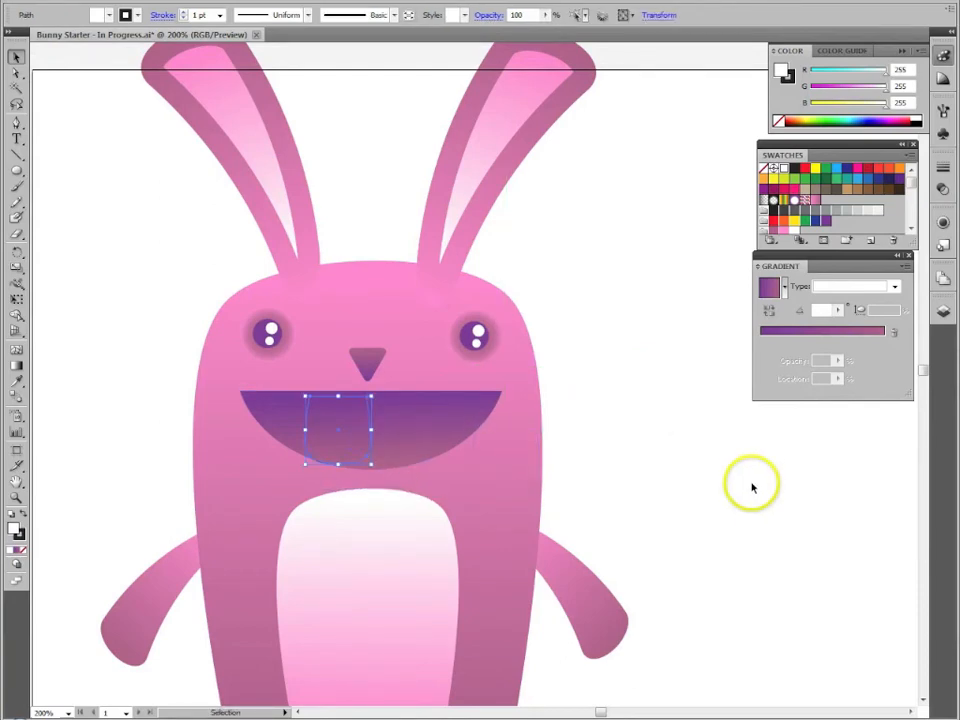
Bring the tooth path to the front of Layer 1 and remove its black stroke.
{"action": "left_click", "coordinate": [942, 313]}
{"action": "left_click_drag", "start_coordinate": [761, 300], "coordinate": [574, 212]}
{"action": "left_click_drag", "start_coordinate": [713, 315], "coordinate": [742, 597]}
{"action": "left_click", "coordinate": [595, 240]}
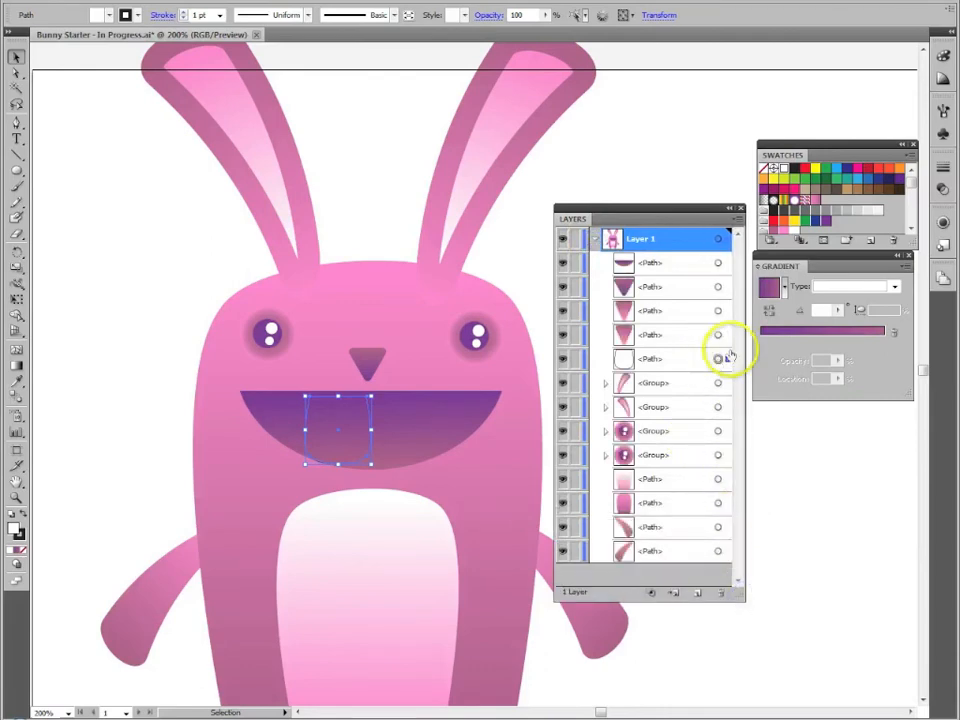
{"action": "left_click", "coordinate": [675, 364]}
{"action": "left_click_drag", "start_coordinate": [667, 328], "coordinate": [661, 262]}
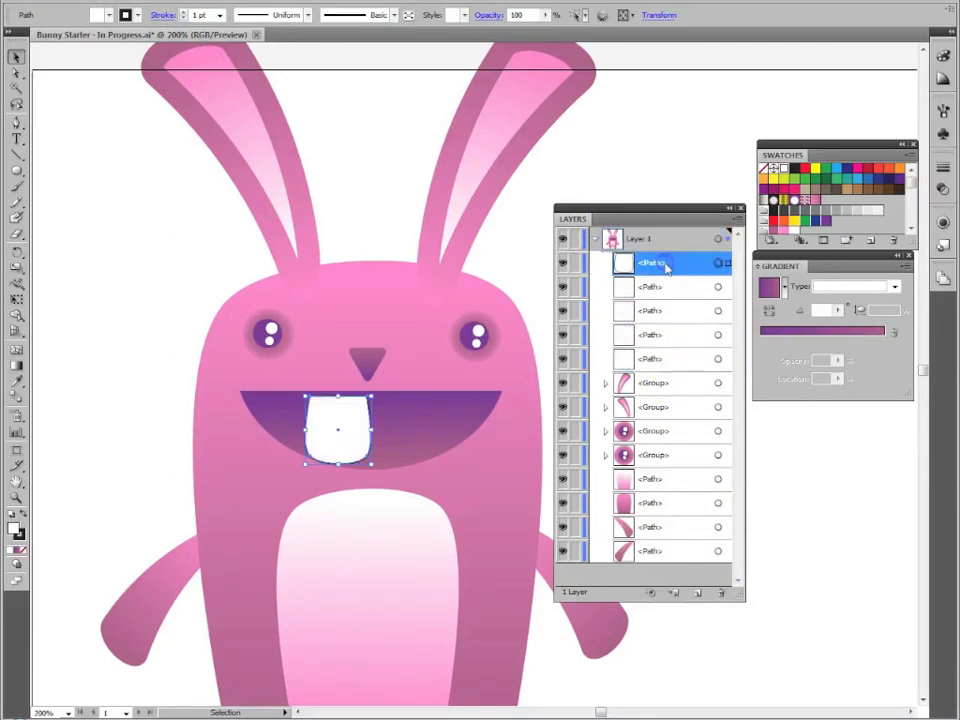
{"action": "left_click", "coordinate": [20, 536]}
{"action": "left_click", "coordinate": [20, 549]}
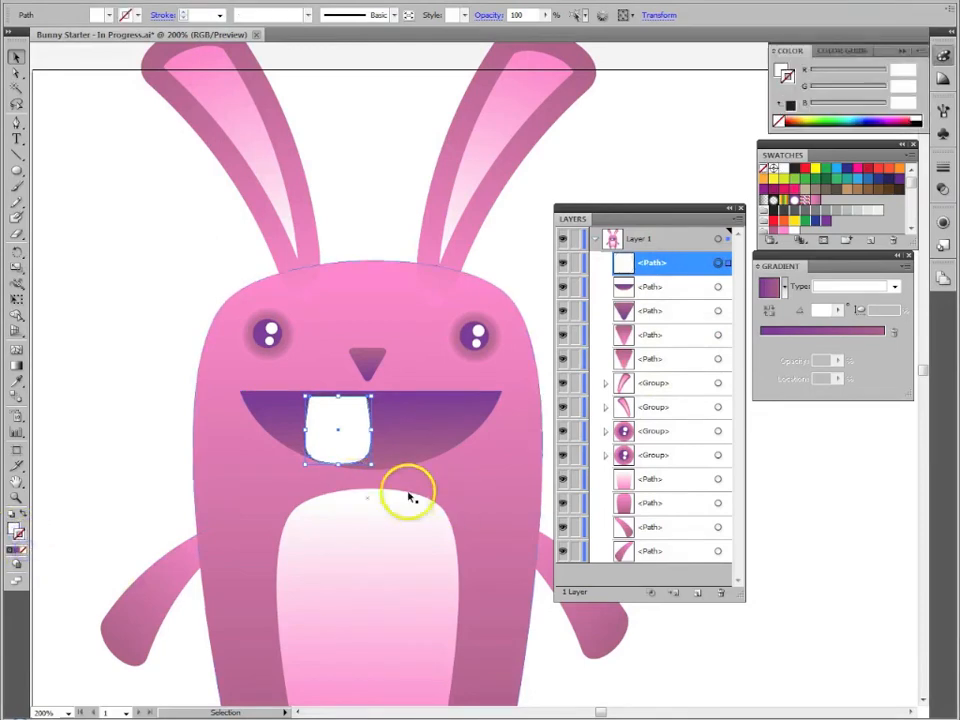
Enlarge the tooth against the mouth's upper edge and duplicate it sideways to form two overlapping front teeth.
{"action": "left_click_drag", "start_coordinate": [351, 451], "coordinate": [418, 460]}
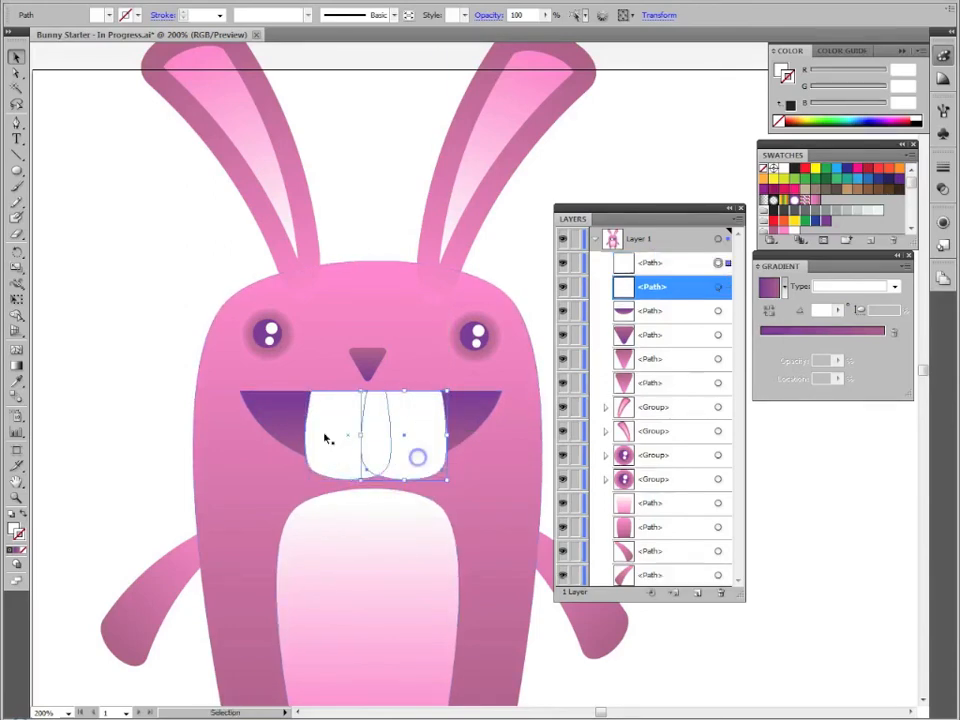
{"action": "left_click", "coordinate": [107, 439]}
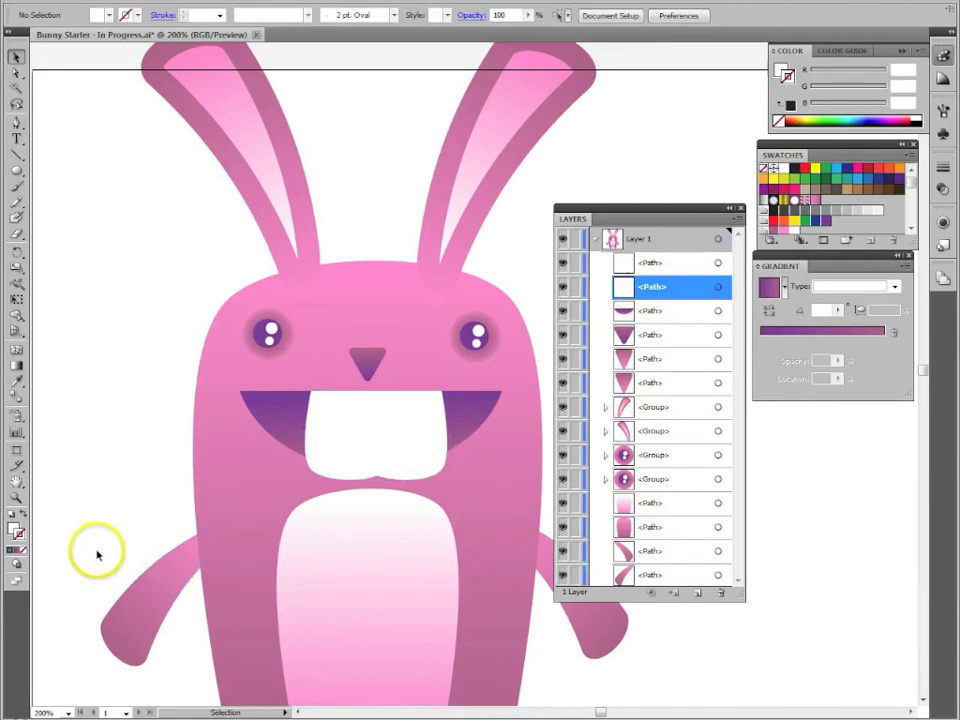
{"action": "key", "text": "ctrl+minus"}
{"action": "key", "text": "ctrl+minus"}
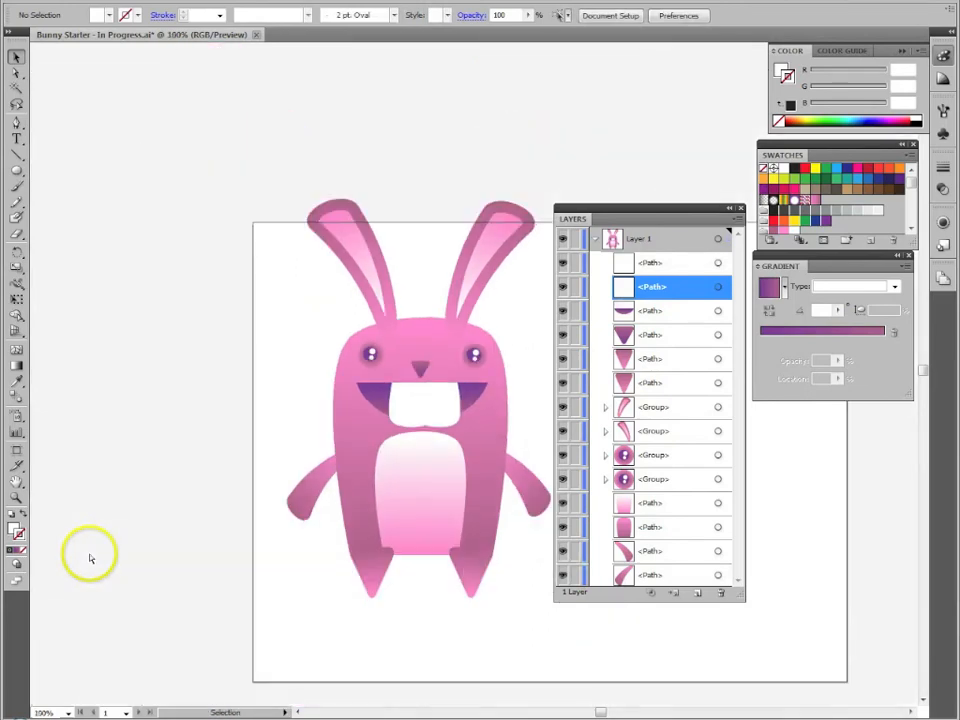
{"action": "left_click_drag", "start_coordinate": [293, 465], "coordinate": [215, 463]}
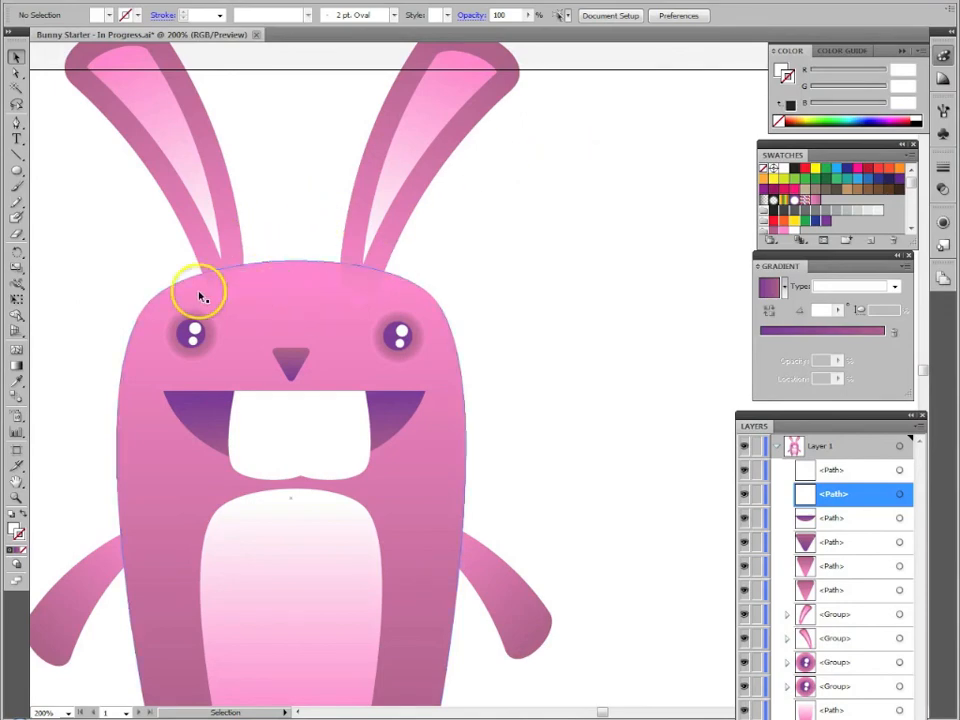
{"action": "left_click", "coordinate": [14, 204]}
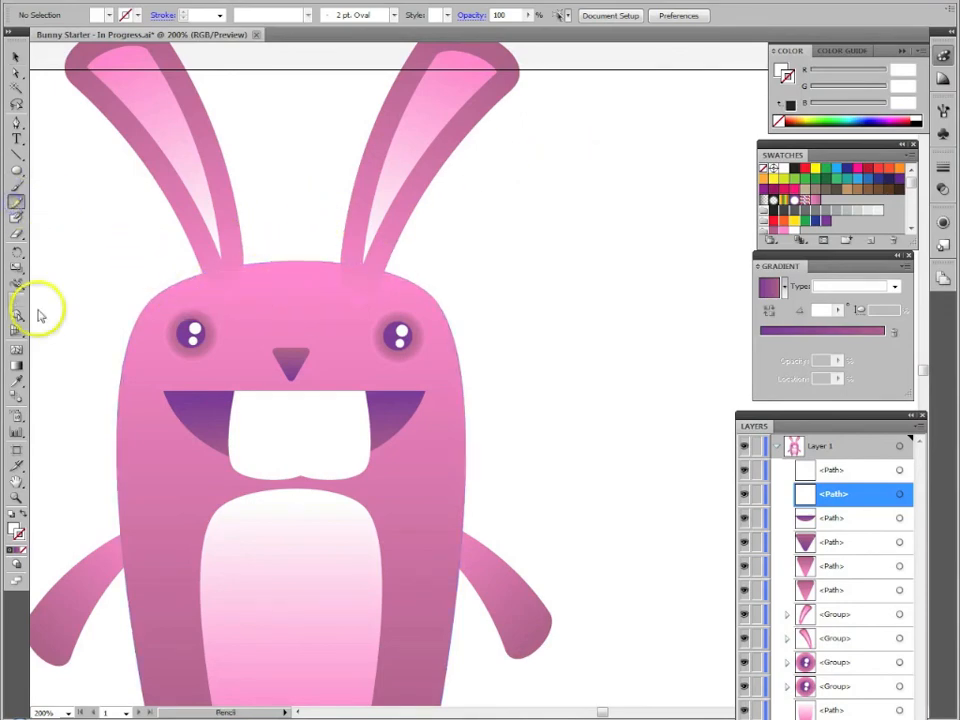
{"action": "key", "text": "d"}
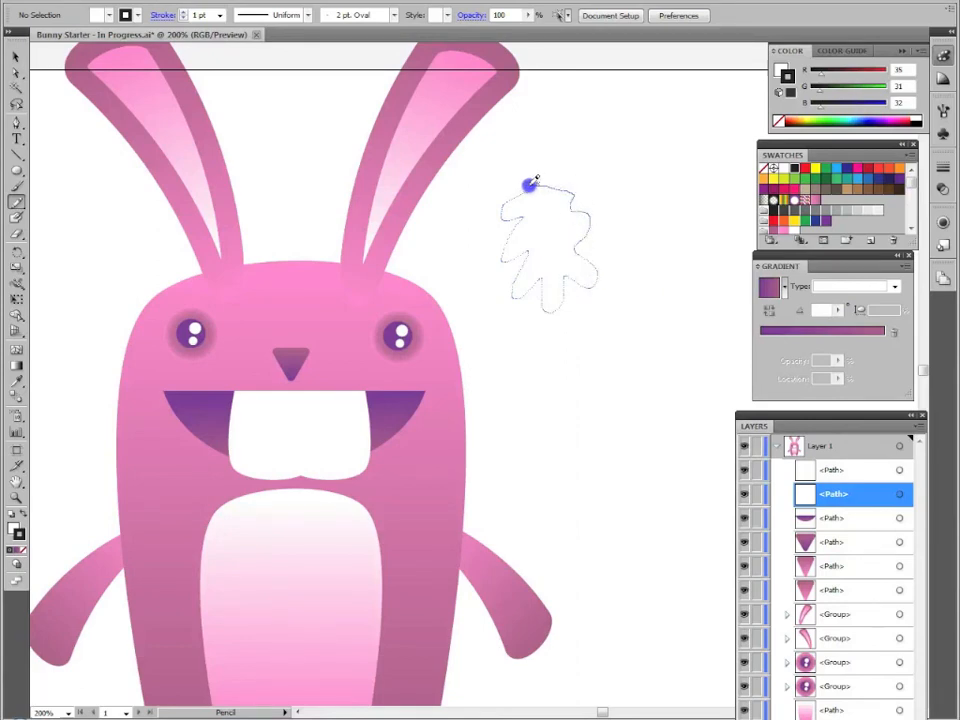
{"action": "left_click_drag", "start_coordinate": [533, 183], "coordinate": [531, 186]}
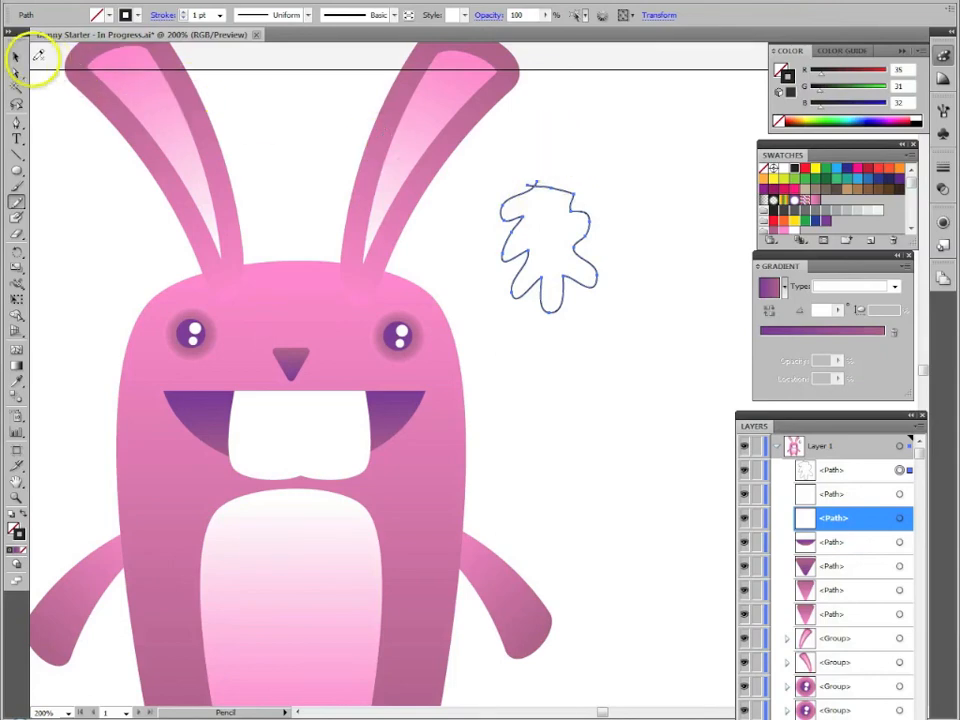
{"action": "left_click", "coordinate": [16, 56]}
{"action": "key", "text": "Delete"}
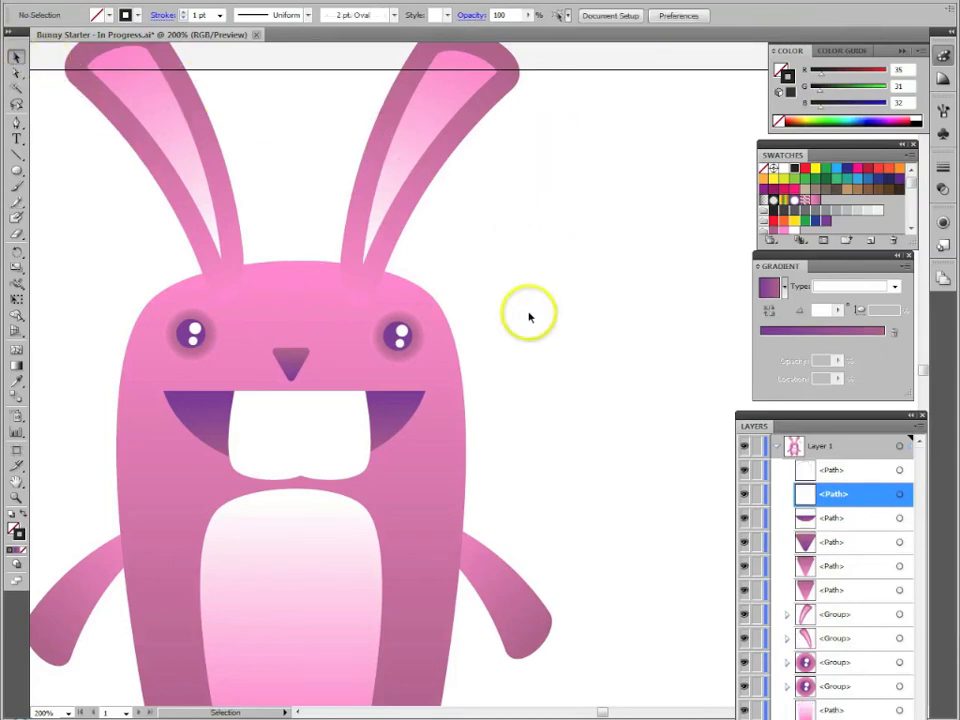
Draw a closed, spiky tuft of hair freehand with the Pencil in the empty area beside the ears.
{"action": "left_click", "coordinate": [16, 201]}
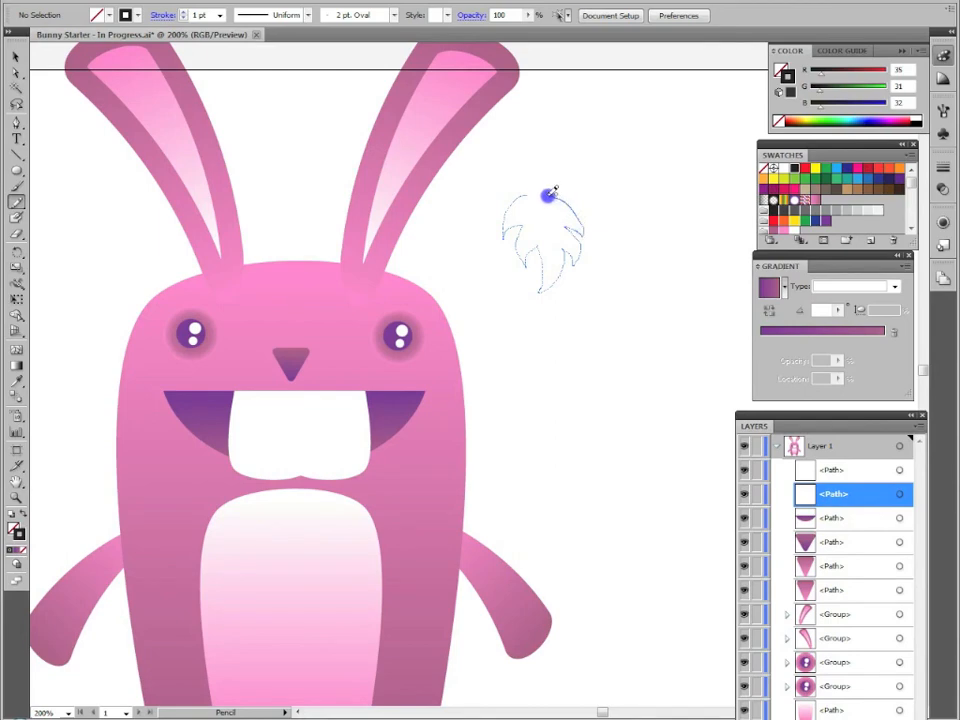
{"action": "left_click_drag", "start_coordinate": [538, 188], "coordinate": [535, 187]}
{"action": "left_click", "coordinate": [17, 56]}
{"action": "left_click", "coordinate": [533, 212]}
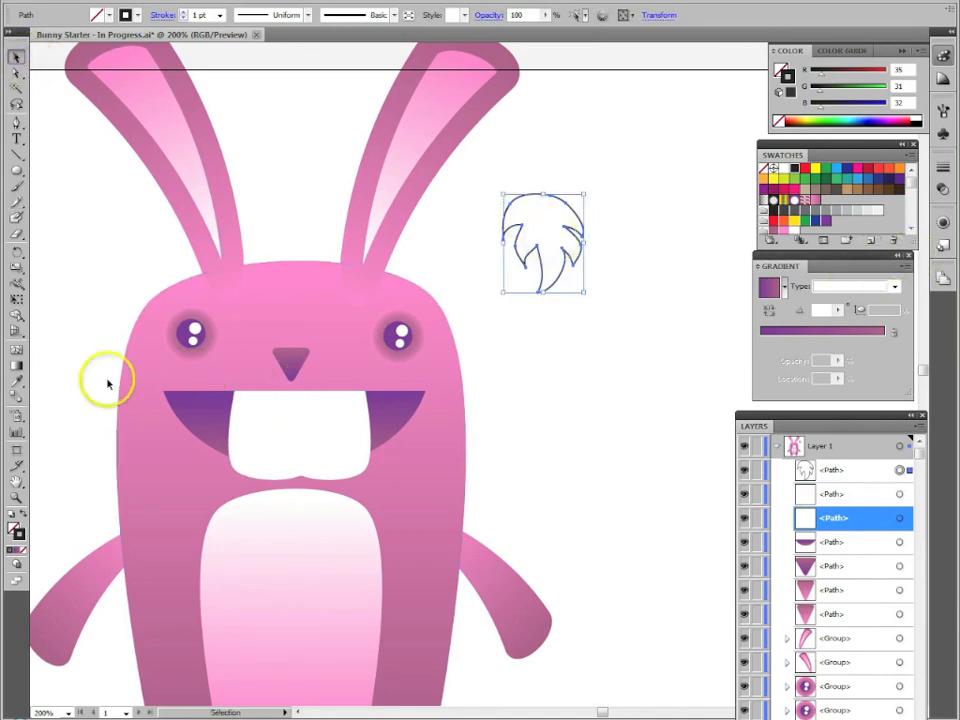
Apply the nose's purple gradient to the hair tuft and run it from purple on top to pink at the tips.
{"action": "left_click", "coordinate": [16, 385]}
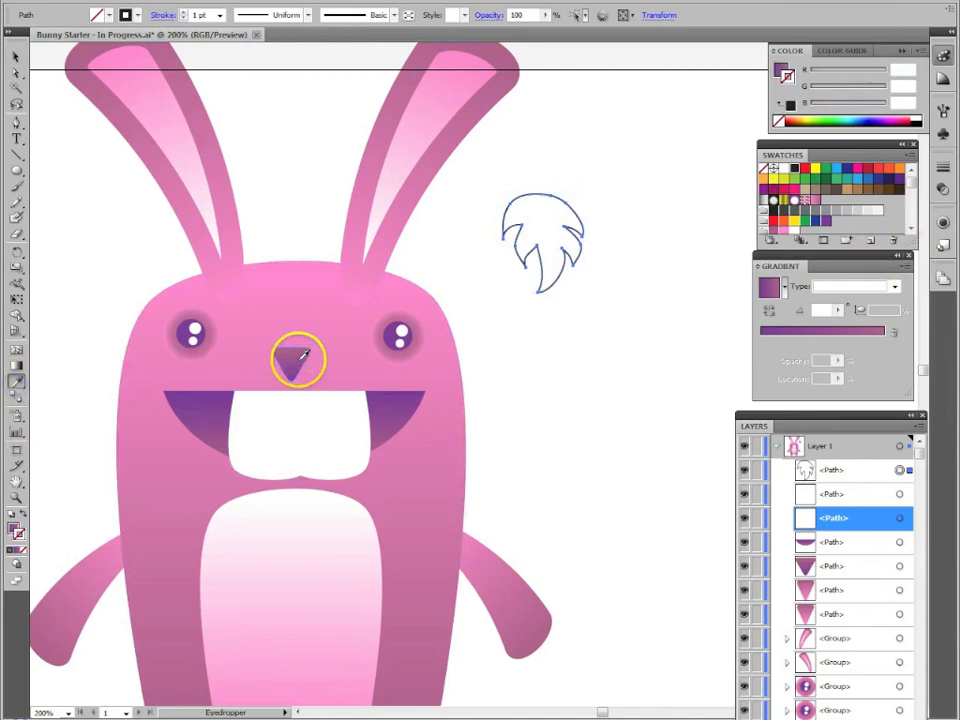
{"action": "left_click", "coordinate": [292, 360]}
{"action": "left_click", "coordinate": [16, 57]}
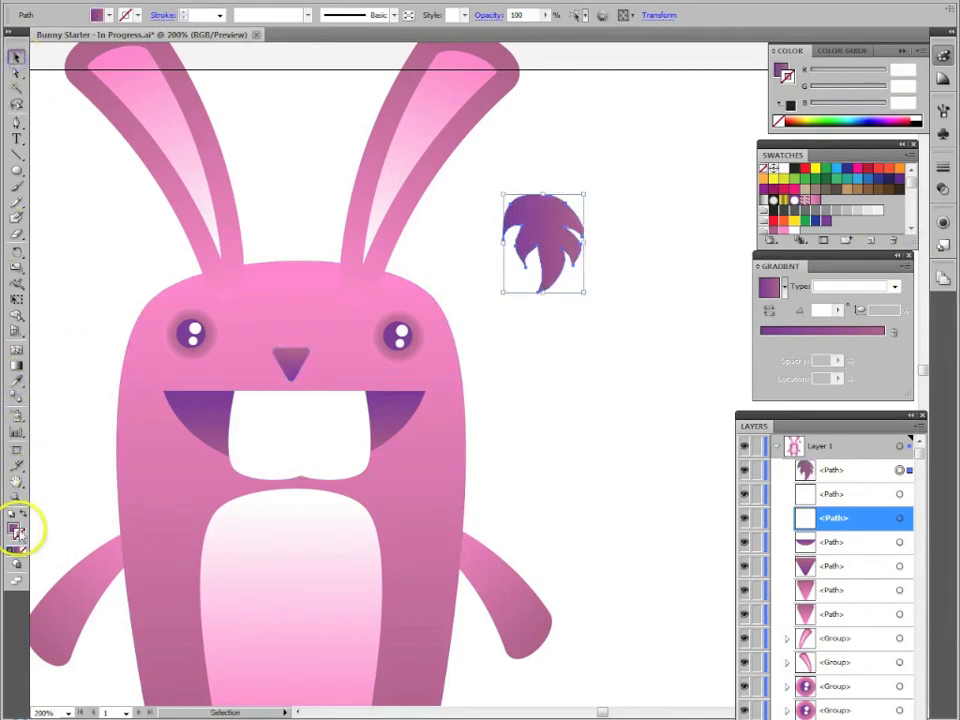
{"action": "left_click", "coordinate": [16, 365]}
{"action": "left_click_drag", "start_coordinate": [540, 200], "coordinate": [556, 263]}
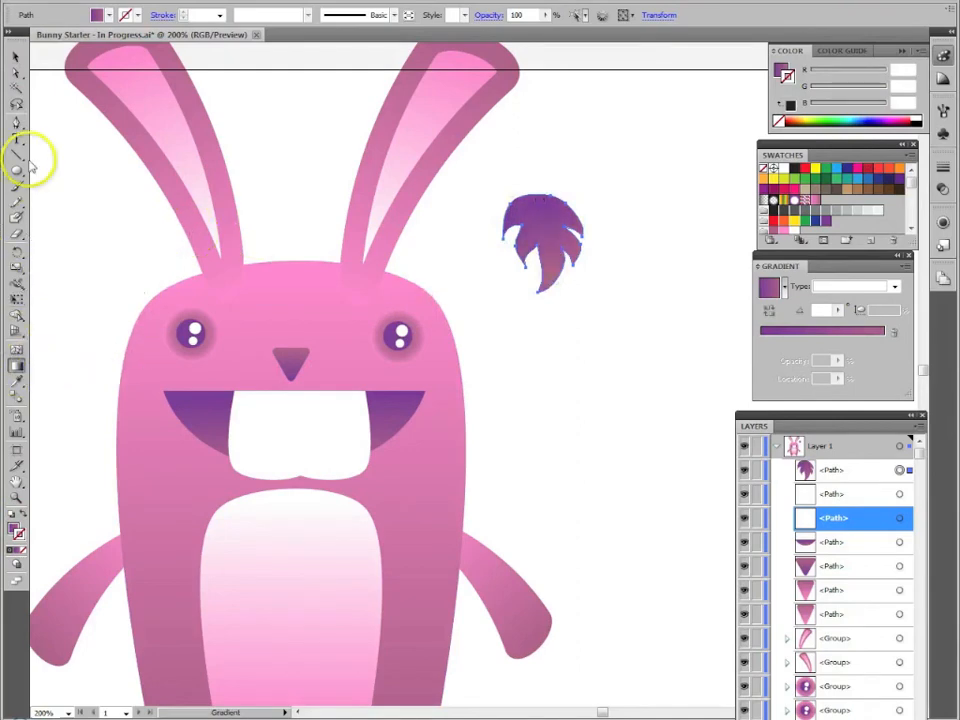
Move the hair tuft onto the bunny's forehead between the ears and enlarge it slightly.
{"action": "left_click", "coordinate": [16, 60]}
{"action": "left_click", "coordinate": [596, 349]}
{"action": "left_click_drag", "start_coordinate": [561, 253], "coordinate": [346, 345]}
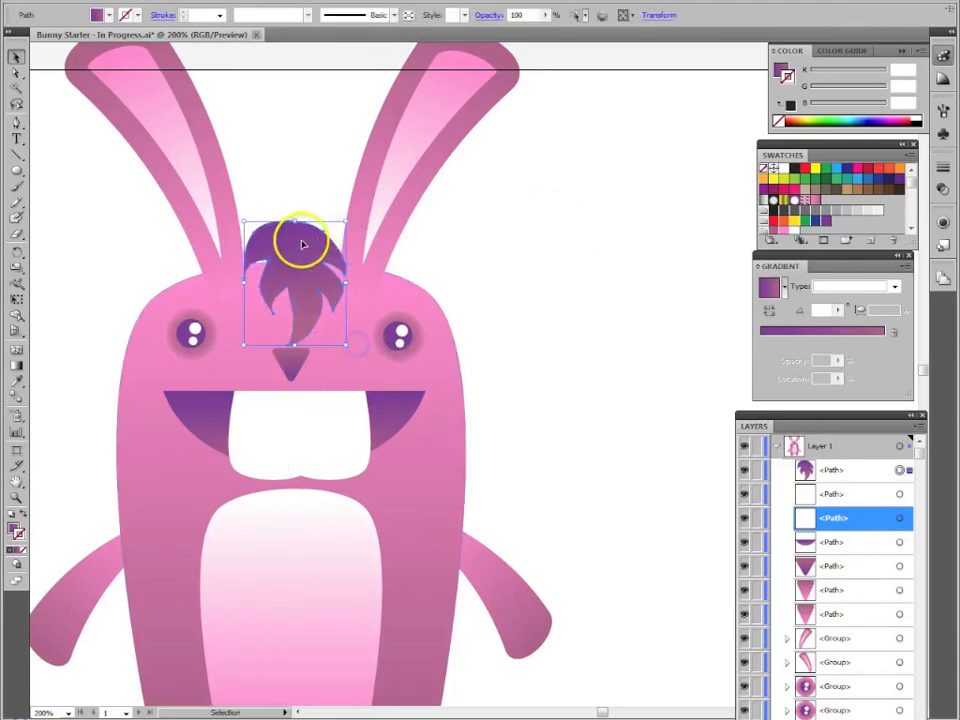
{"action": "left_click_drag", "start_coordinate": [298, 254], "coordinate": [297, 259]}
{"action": "left_click_drag", "start_coordinate": [348, 220], "coordinate": [334, 214]}
{"action": "left_click", "coordinate": [335, 215]}
{"action": "left_click_drag", "start_coordinate": [303, 257], "coordinate": [312, 258]}
Tilt the hair tuft counterclockwise and set it on top of the head so its tips hang over the forehead.
{"action": "left_click_drag", "start_coordinate": [370, 343], "coordinate": [231, 159]}
{"action": "left_click_drag", "start_coordinate": [284, 320], "coordinate": [283, 247]}
{"action": "left_click_drag", "start_coordinate": [255, 137], "coordinate": [360, 302]}
{"action": "left_click_drag", "start_coordinate": [368, 268], "coordinate": [373, 255]}
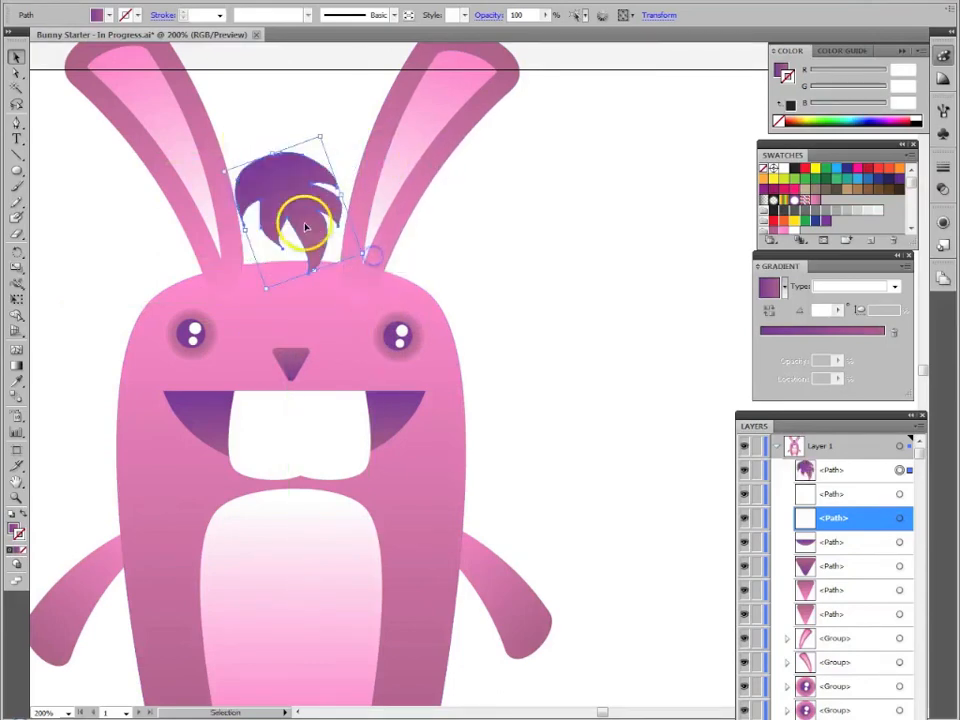
{"action": "left_click_drag", "start_coordinate": [306, 226], "coordinate": [326, 311]}
{"action": "left_click", "coordinate": [650, 282]}
{"action": "left_click", "coordinate": [647, 321]}
{"action": "scroll", "coordinate": [551, 343], "scroll_direction": "down", "scroll_amount": 2}
{"action": "scroll", "coordinate": [551, 343], "scroll_direction": "right", "scroll_amount": 1}
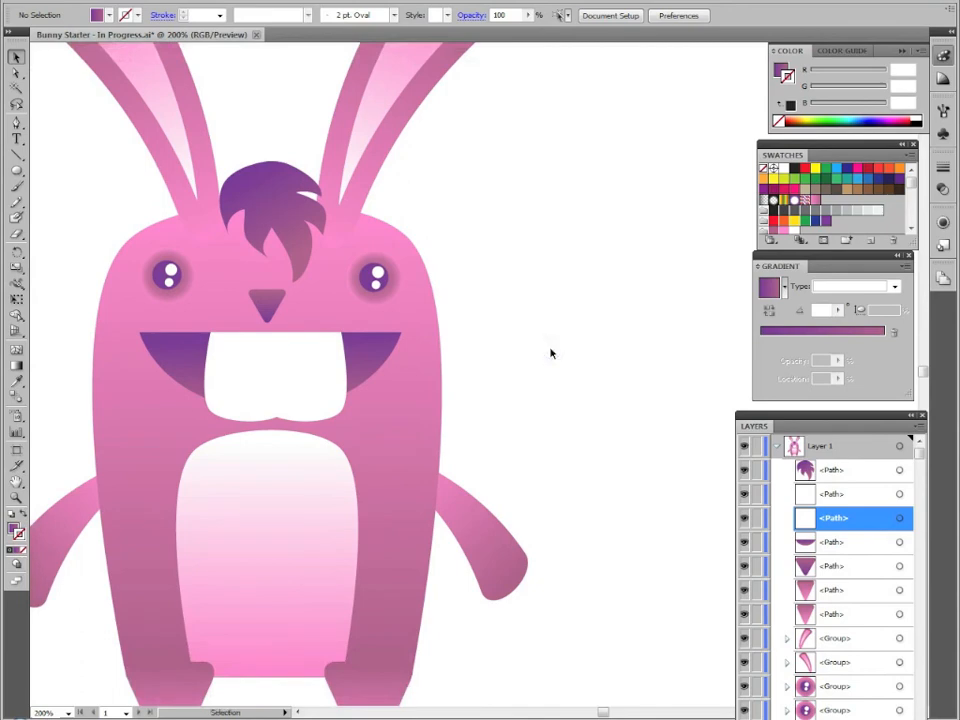
Select all of the bunny's parts and move the whole character inward so its ears fit inside the artboard.
{"action": "key", "text": "ctrl+1"}
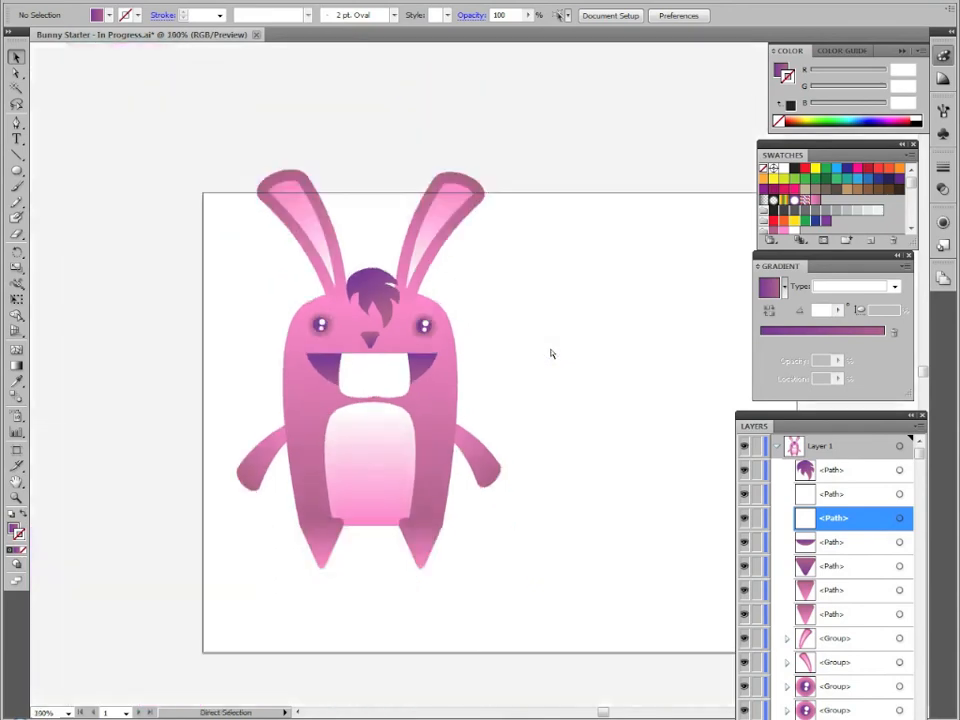
{"action": "left_click_drag", "start_coordinate": [154, 113], "coordinate": [527, 576]}
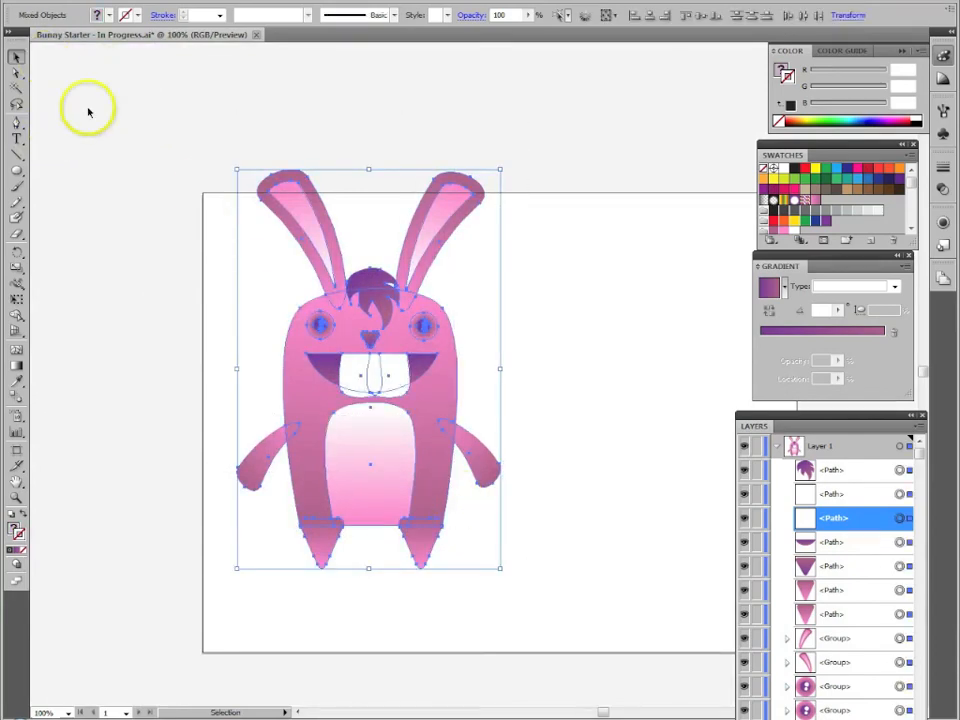
{"action": "left_click", "coordinate": [17, 57]}
{"action": "left_click_drag", "start_coordinate": [435, 414], "coordinate": [583, 472]}
{"action": "left_click", "coordinate": [690, 321]}
Add the text "VECTIPS.COM" in the empty artboard area beside the bunny's head, on the side of its raised hair.
{"action": "left_click_drag", "start_coordinate": [690, 321], "coordinate": [544, 284]}
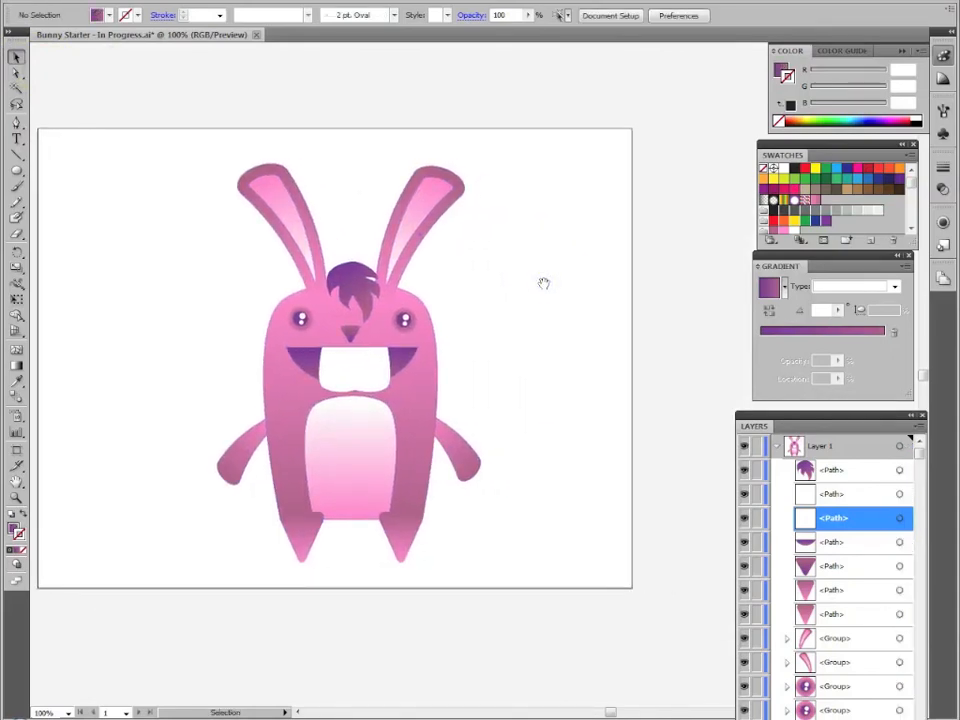
{"action": "left_click", "coordinate": [534, 284]}
{"action": "left_click_drag", "start_coordinate": [163, 343], "coordinate": [258, 348]}
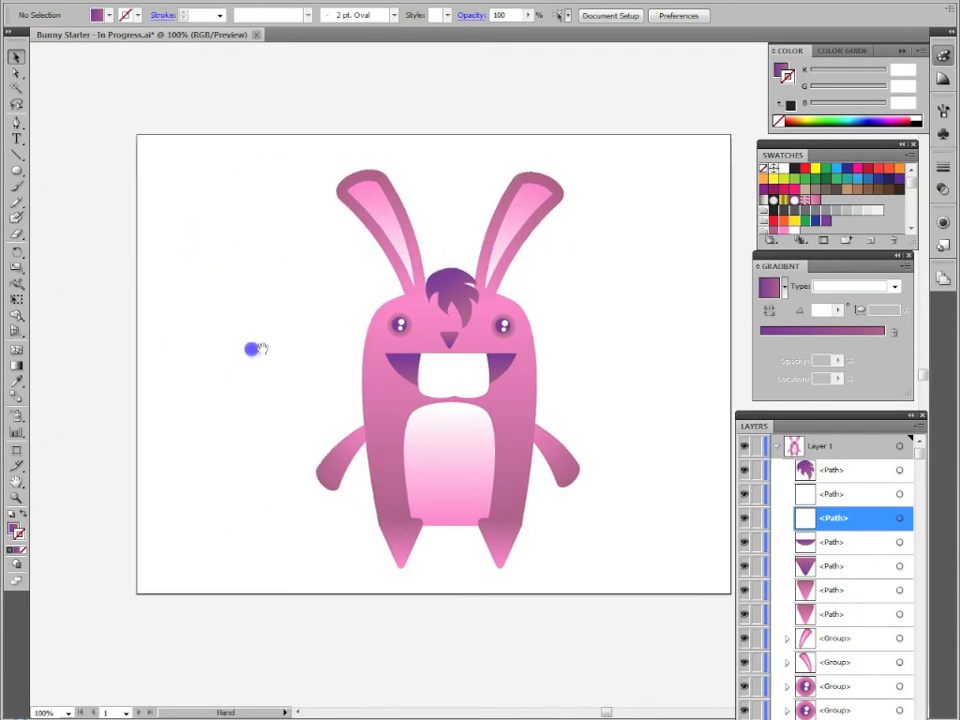
{"action": "left_click", "coordinate": [16, 139]}
{"action": "left_click", "coordinate": [172, 302]}
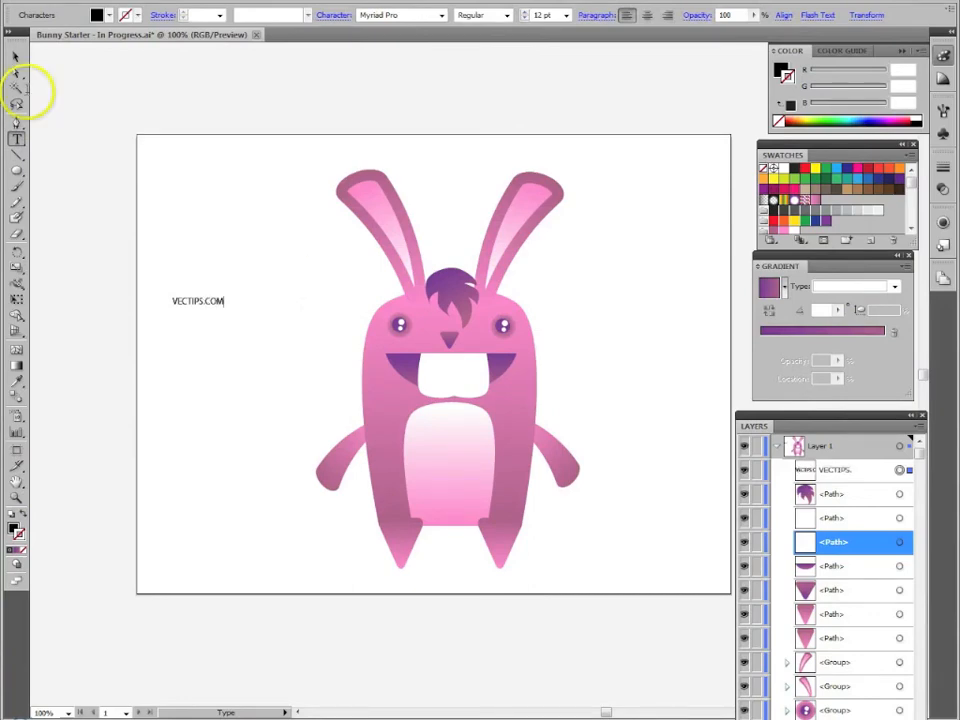
Scale the VECTIPS.COM text up proportionally to about 35 pt and deselect it.
{"action": "left_click", "coordinate": [16, 56]}
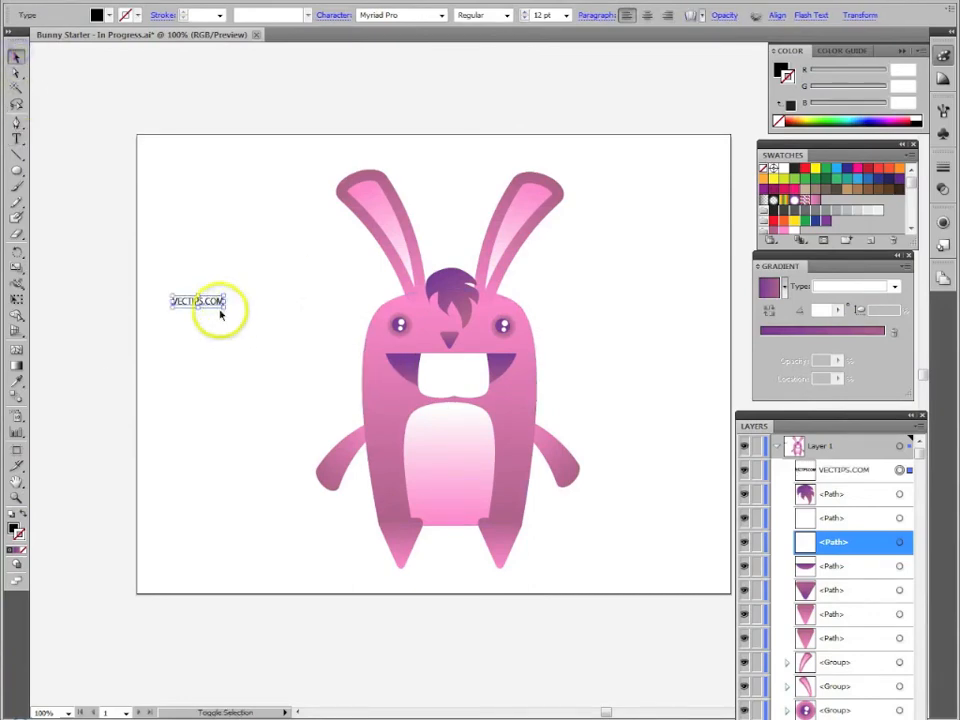
{"action": "left_click_drag", "start_coordinate": [224, 306], "coordinate": [318, 434]}
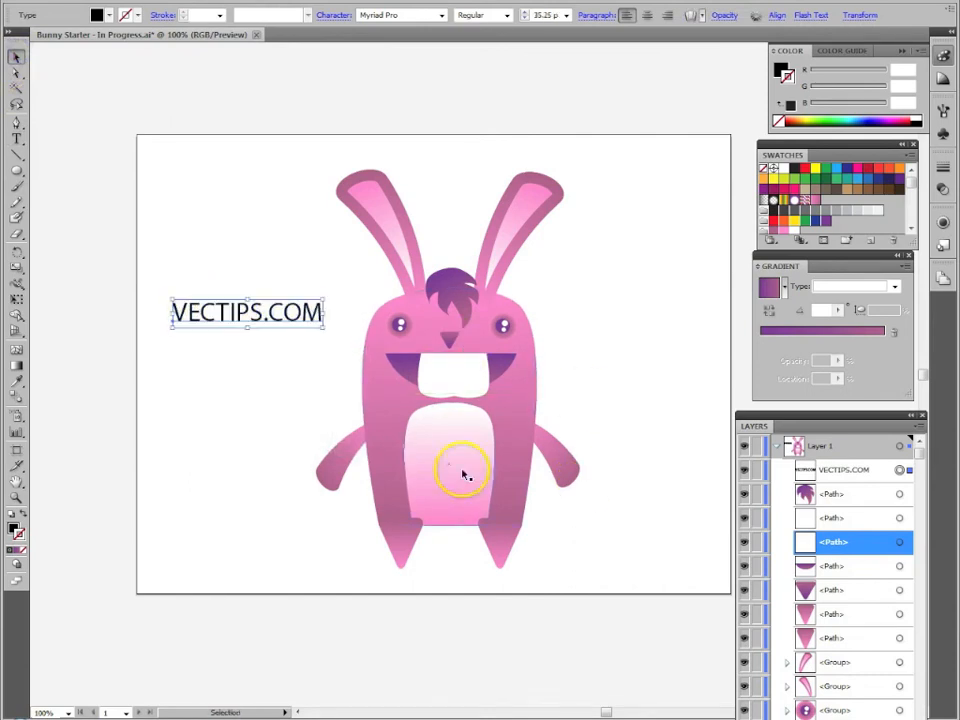
{"action": "left_click", "coordinate": [607, 345]}
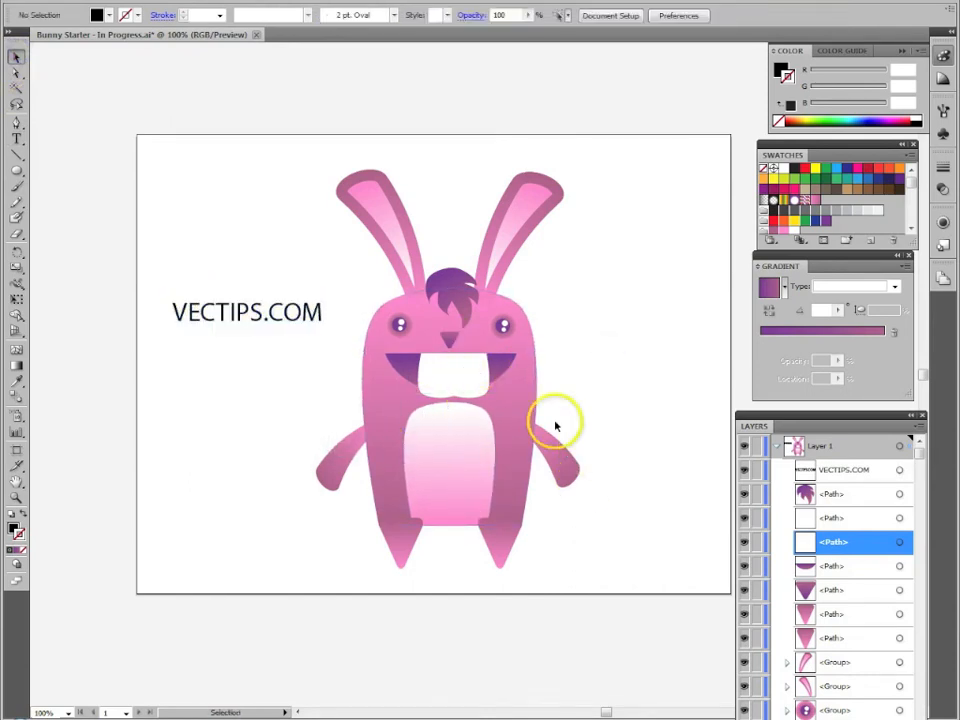